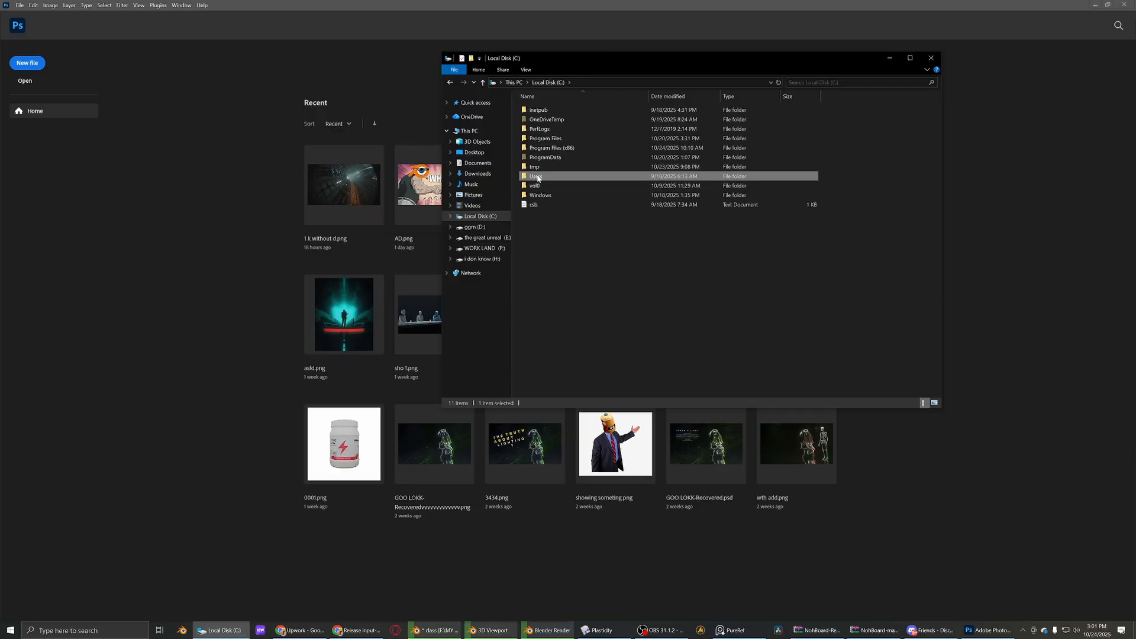
- Open the 0001 render from the tmp folder on the C drive in Photoshop
left_click(451, 83)
double_click(561, 168)
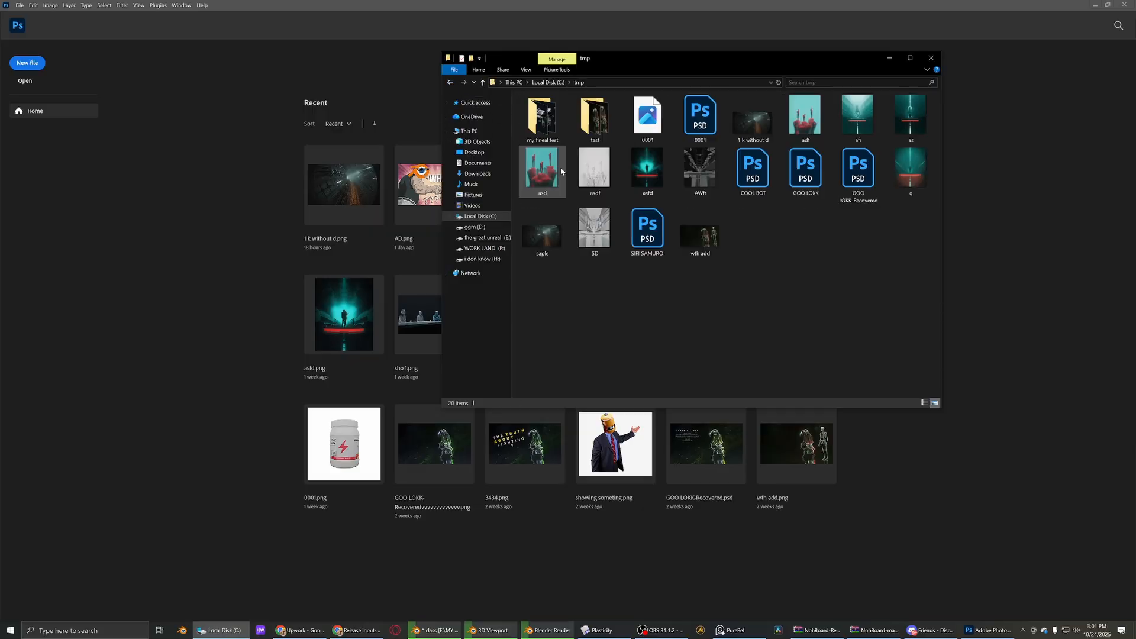
left_click(331, 128)
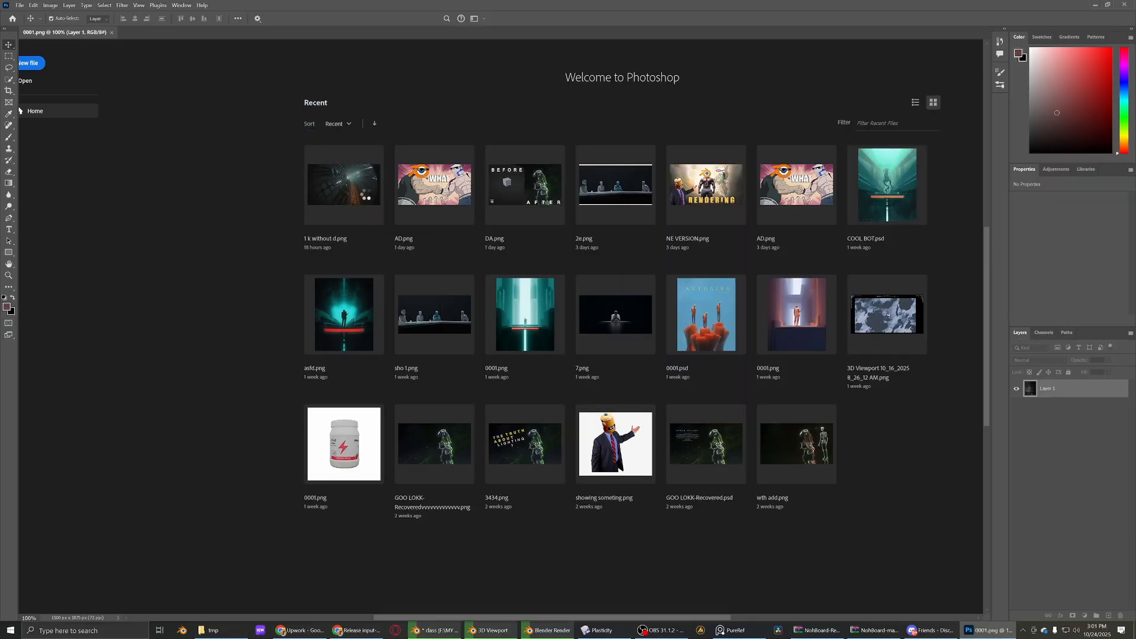
scroll(417, 331, "down", 1)
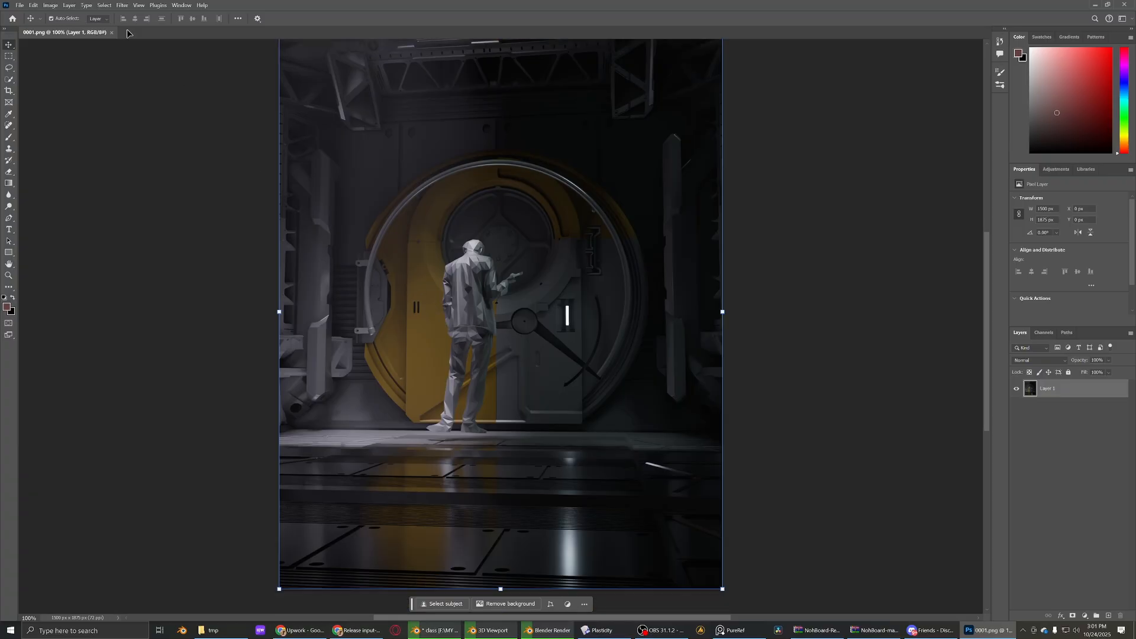
- In the Camera Raw filter, apply automatic light adjustments and set Temperature +11, Tint -10, Vibrance -17 and Saturation +7
left_click(122, 5)
left_click(149, 54)
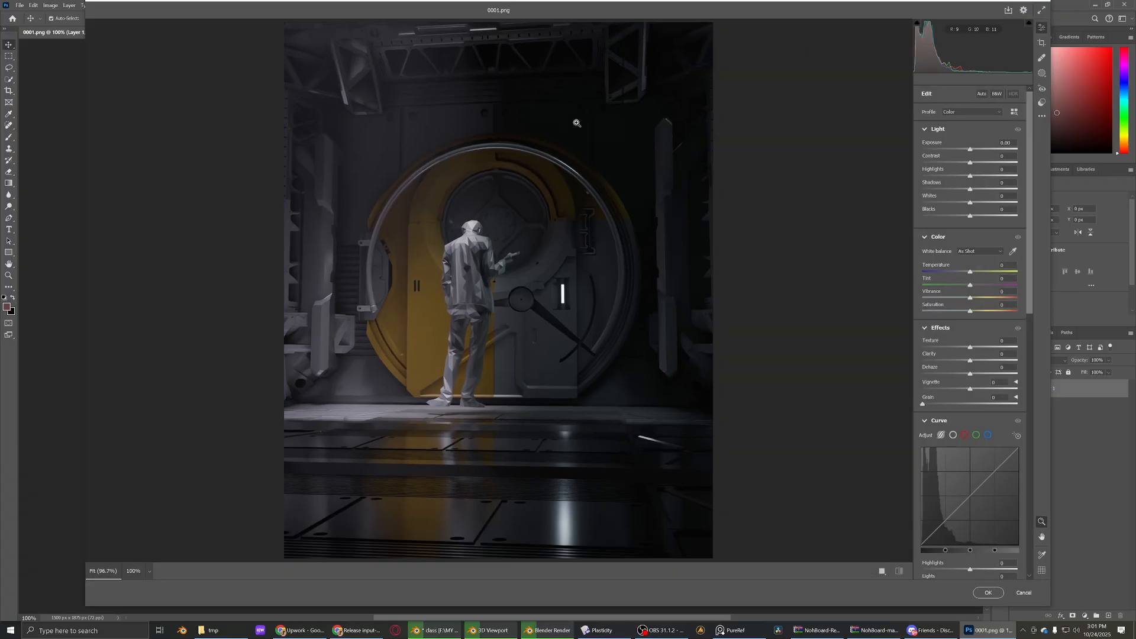
left_click_drag(971, 145, 970, 217)
mouse_move(971, 272)
left_mouse_down()
mouse_move(993, 273)
mouse_move(959, 272)
mouse_move(1002, 288)
mouse_move(954, 288)
mouse_move(969, 287)
left_mouse_up()
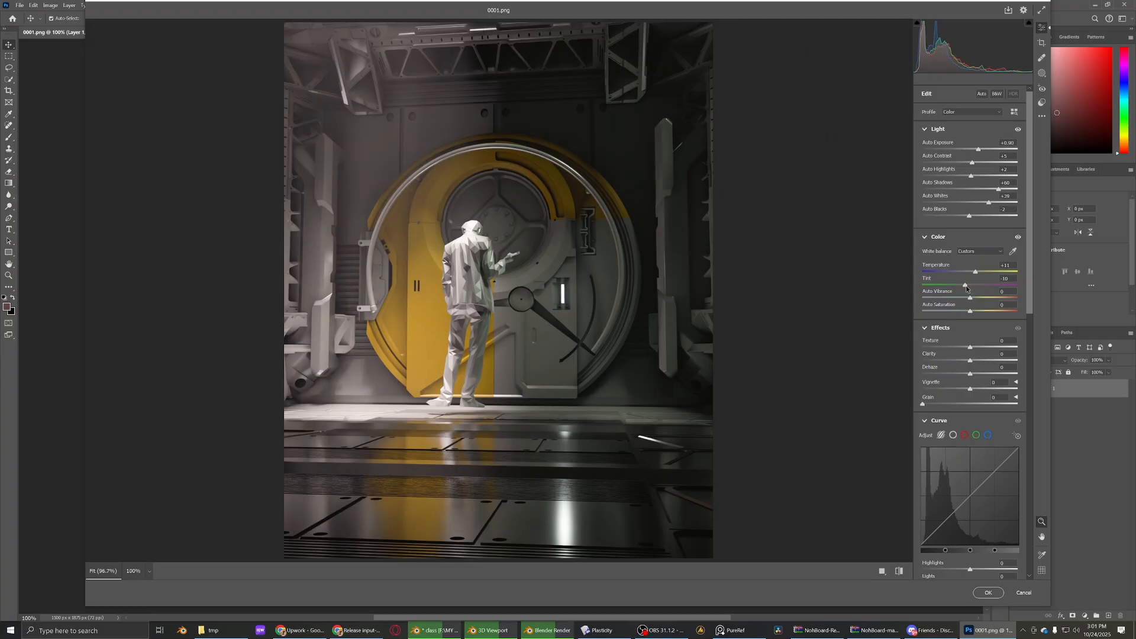
left_click_drag(964, 304, 992, 315)
- Set the Camera Raw effects to Texture +24, Clarity +40 and Vignette -20, keeping Grain at 0
left_click(991, 347)
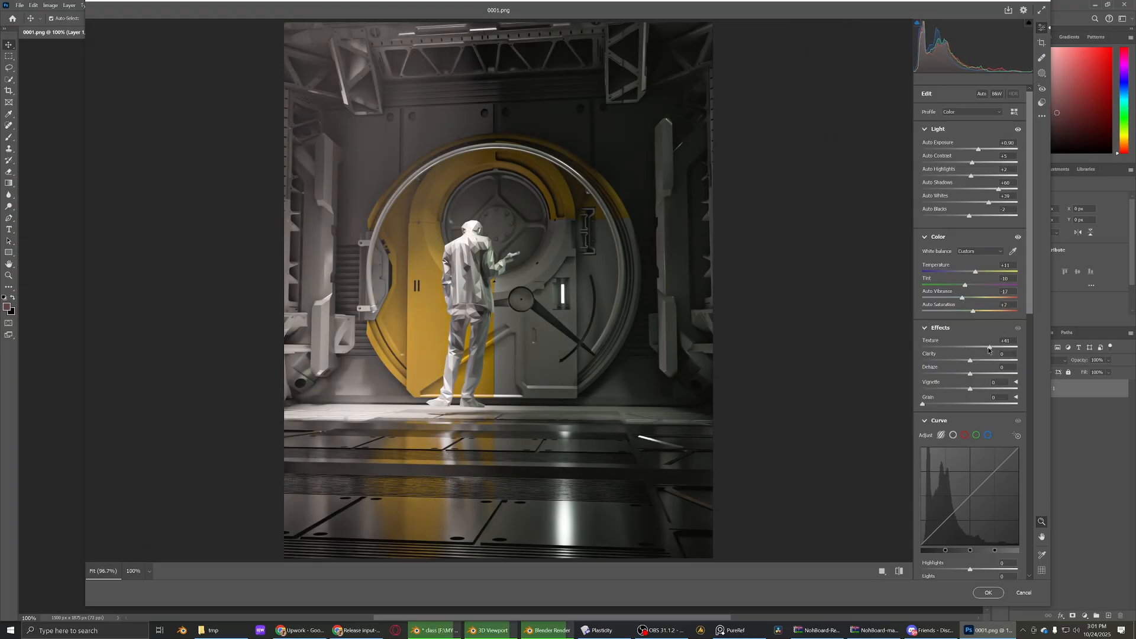
left_click_drag(991, 362, 984, 386)
key("shift+Down")
key("shift+Down")
key("shift+Down")
key("shift+Down")
key("shift+Up")
key("shift+Up")
key("shift+Up")
key("shift+Up")
scroll(959, 501, "down", 1)
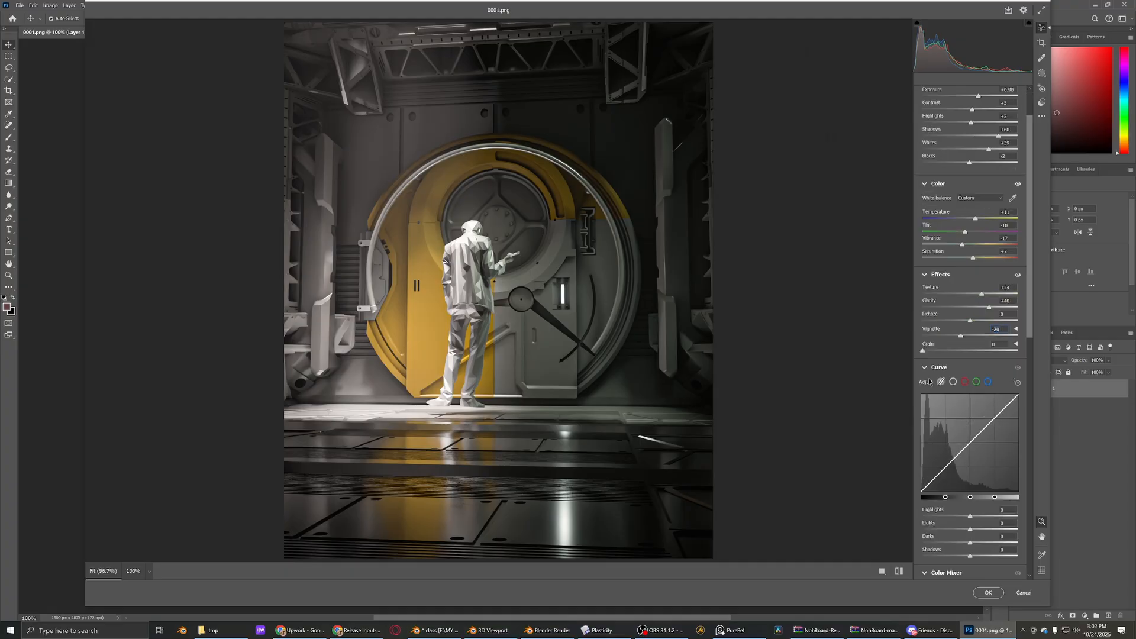
mouse_move(925, 349)
left_mouse_down()
mouse_move(979, 349)
mouse_move(940, 347)
left_mouse_up()
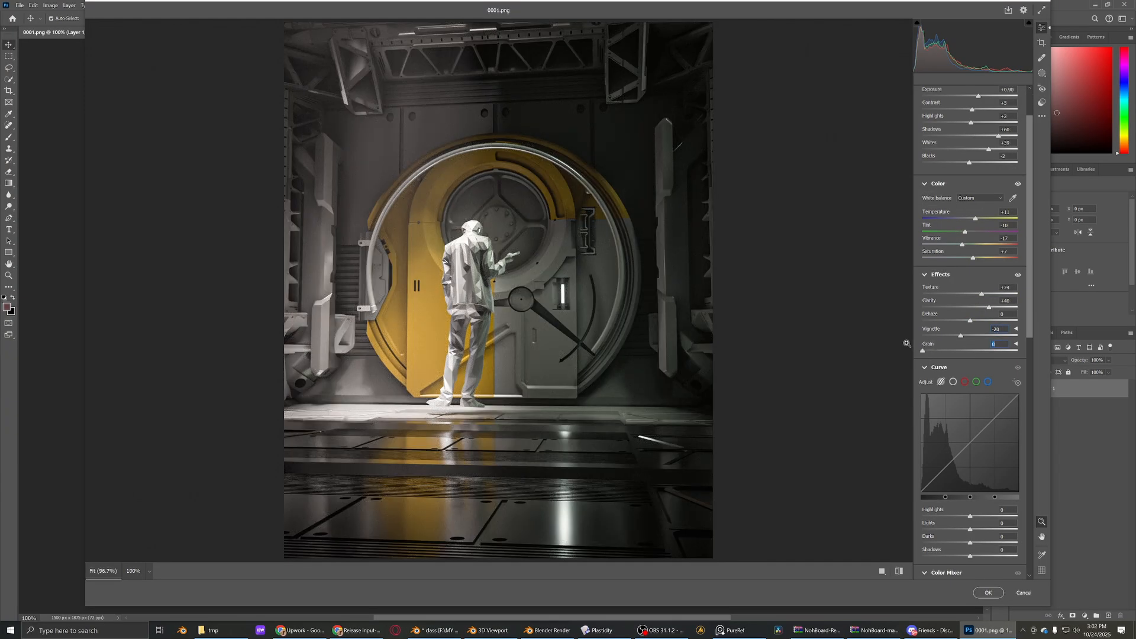
- Adjust the parametric curve to Highlights +15, Lights +27, Darks +21 and Shadows +25
scroll(951, 412, "down", 2)
left_click_drag(973, 413, 984, 449)
left_click(981, 437)
- Shift the Color Mixer hues to Reds -38, Oranges -63, Greens +50 and Aquas +22
scroll(980, 441, "down", 3)
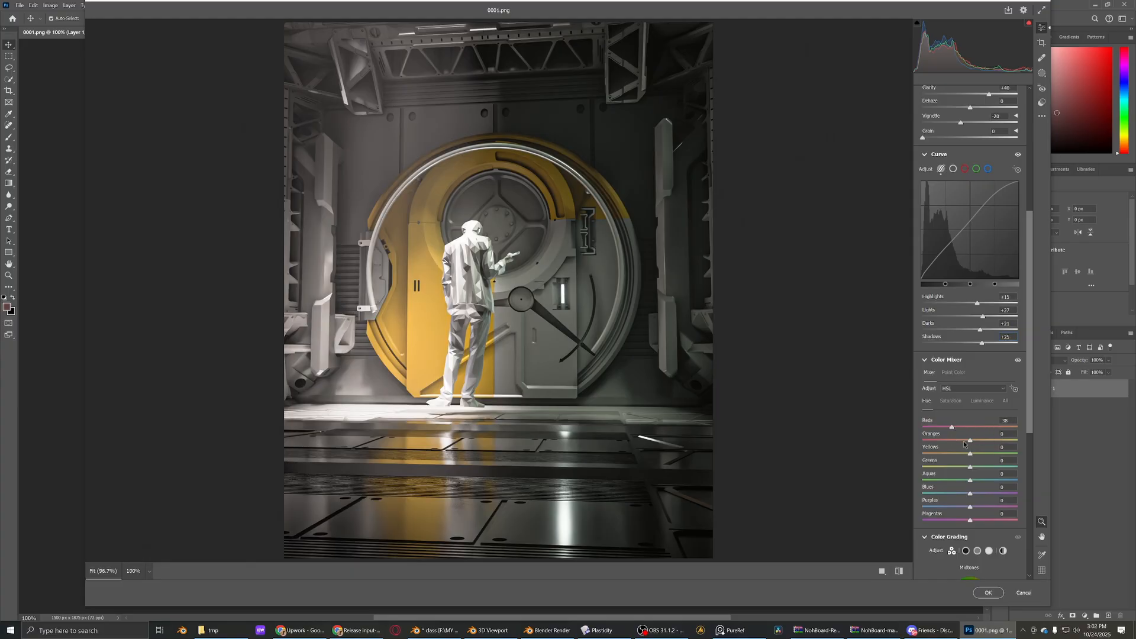
left_click_drag(950, 446, 995, 465)
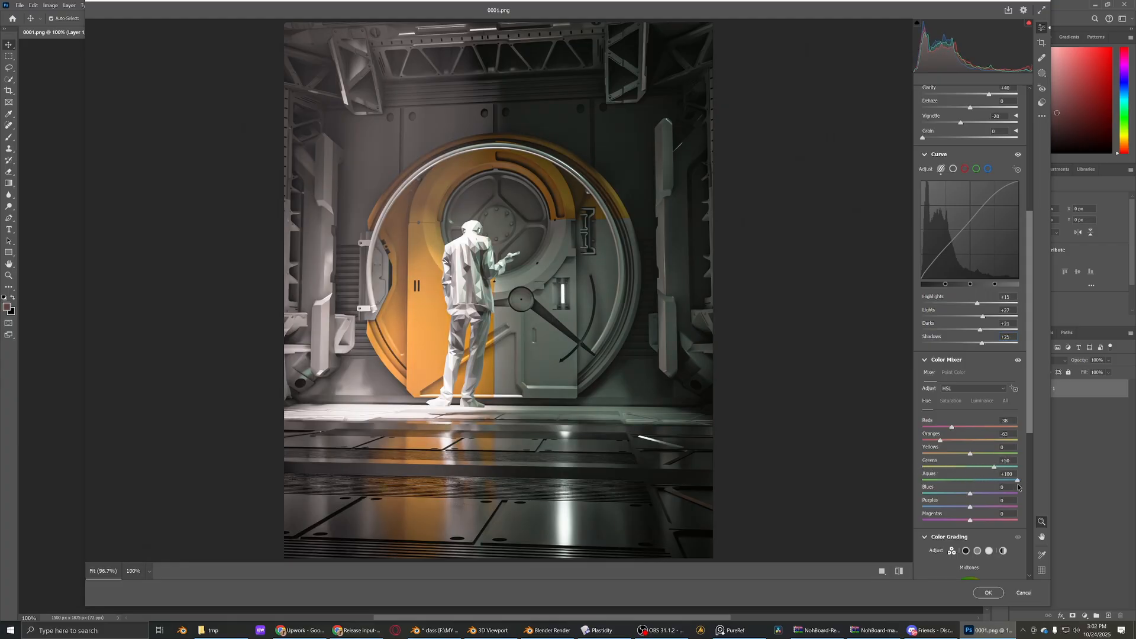
- Tint the shadows teal in Color Grading, with Saturation 39
scroll(967, 536, "down", 3)
left_click(966, 447)
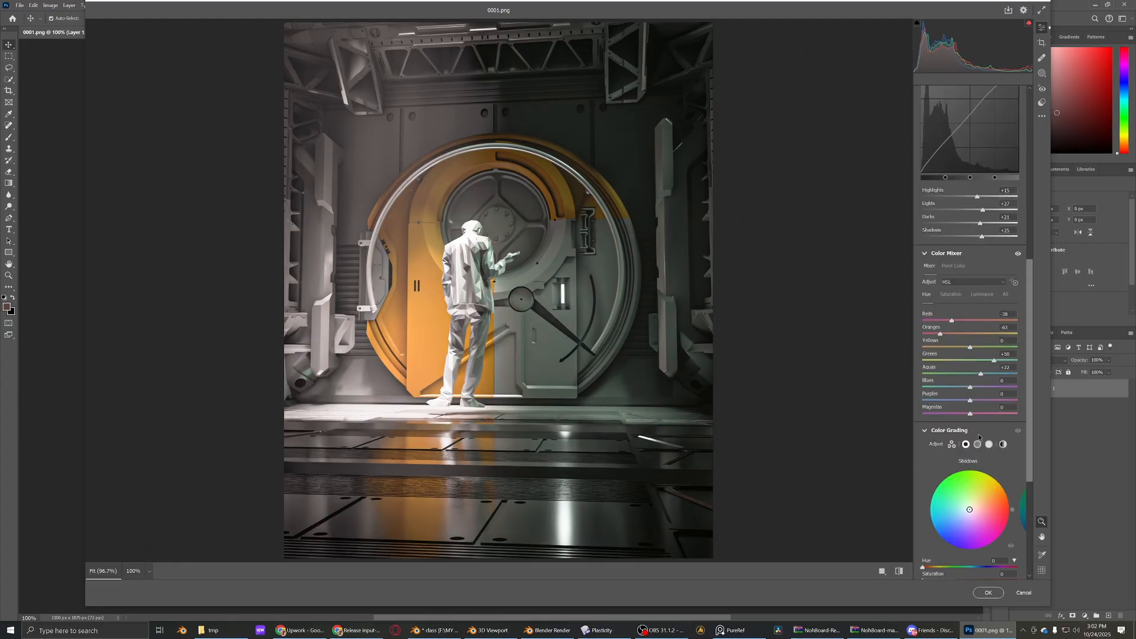
scroll(971, 441, "down", 5)
scroll(972, 436, "down", 1)
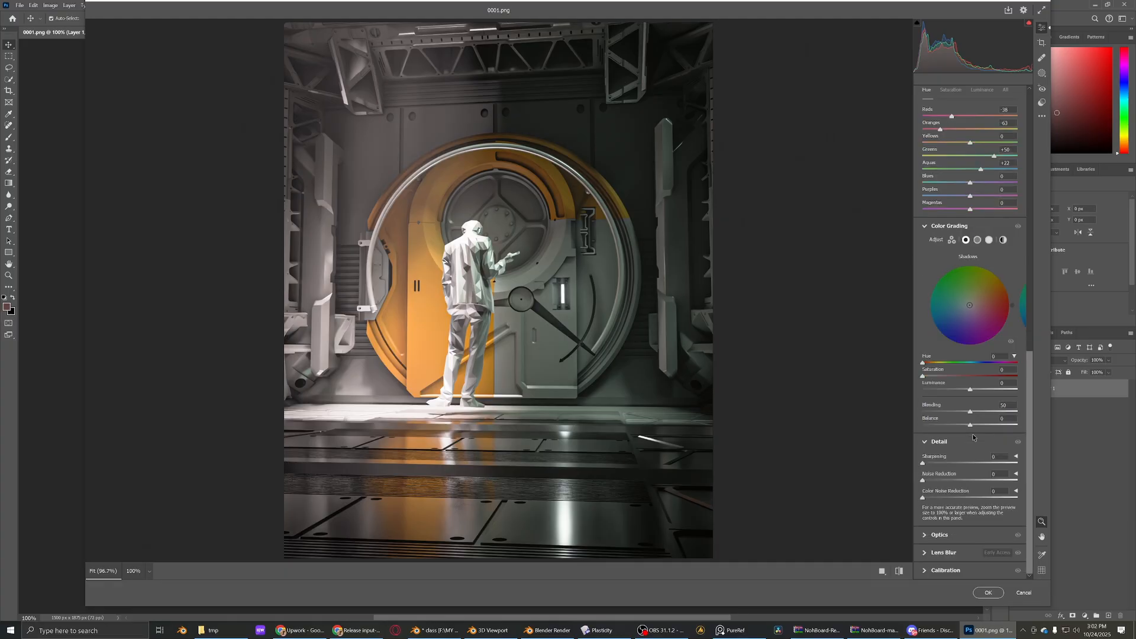
left_click(942, 375)
left_click(958, 363)
left_click_drag(964, 365, 972, 362)
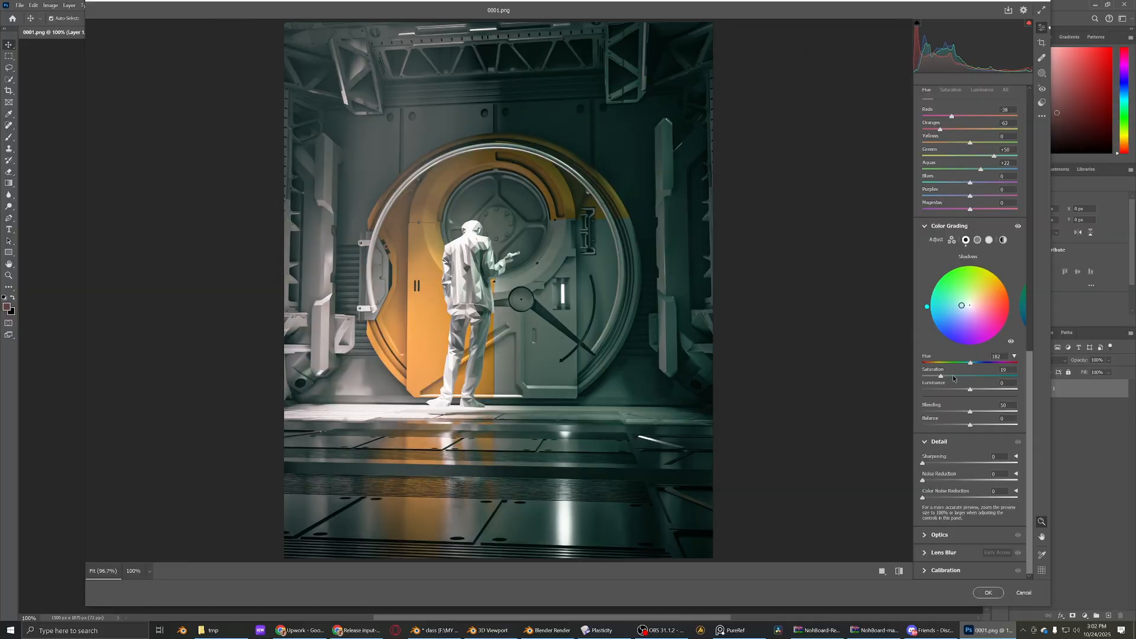
left_click(960, 376)
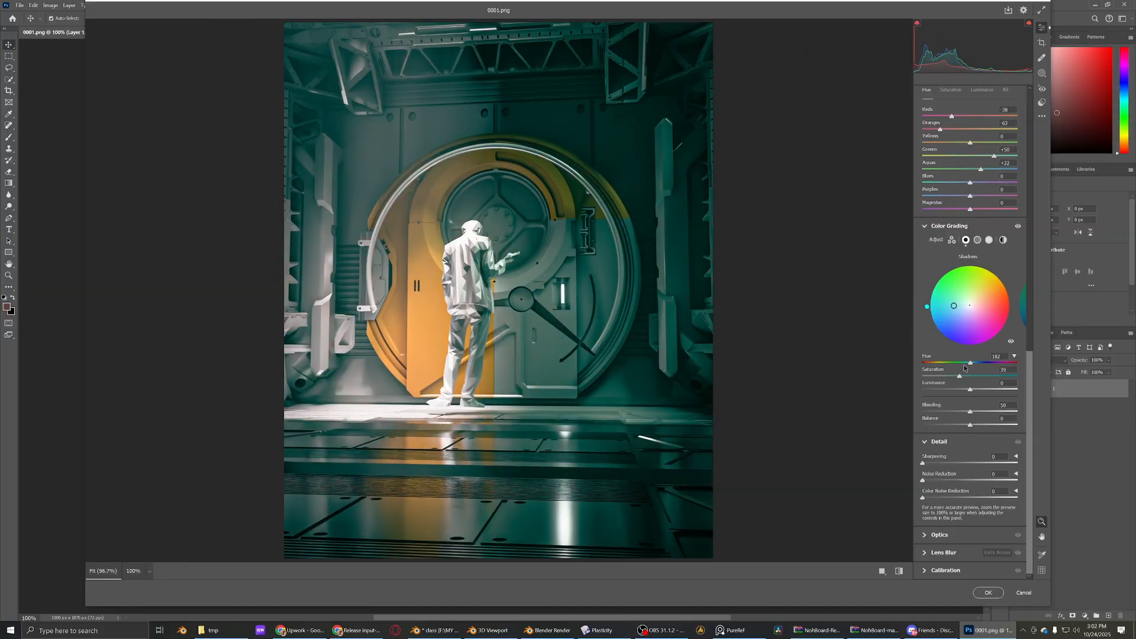
mouse_move(972, 362)
left_mouse_down()
mouse_move(1001, 365)
mouse_move(954, 367)
mouse_move(966, 367)
left_mouse_up()
- Grade the midtones toward warm yellow and the highlights toward yellow-green, with highlight Saturation 41
left_click(978, 241)
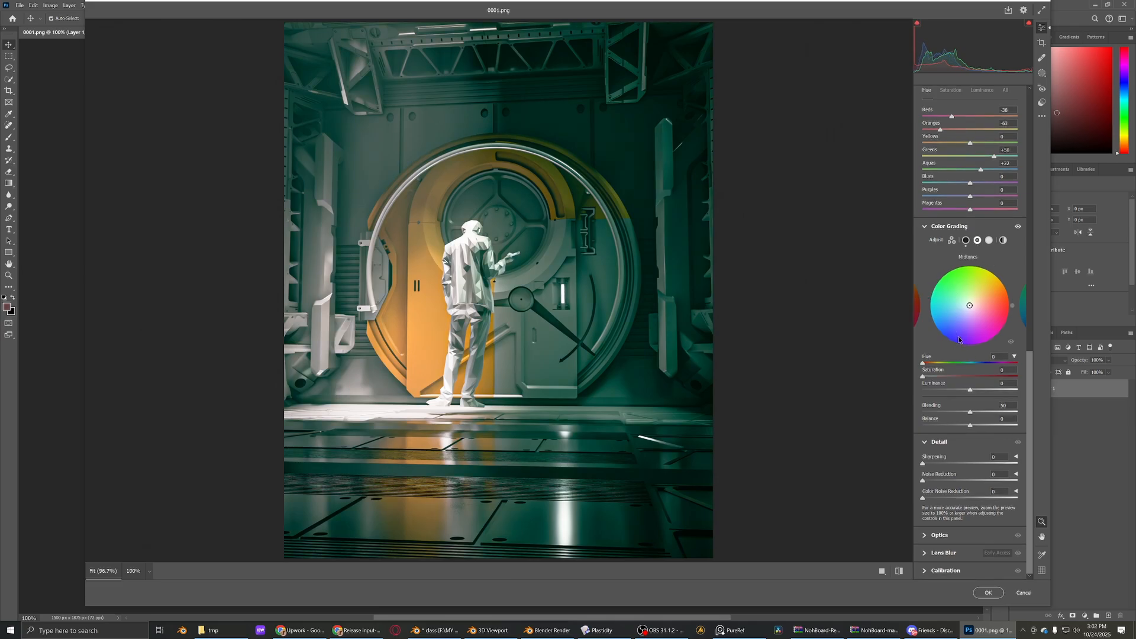
left_click_drag(939, 376, 993, 374)
left_click(993, 240)
left_click_drag(922, 364, 950, 378)
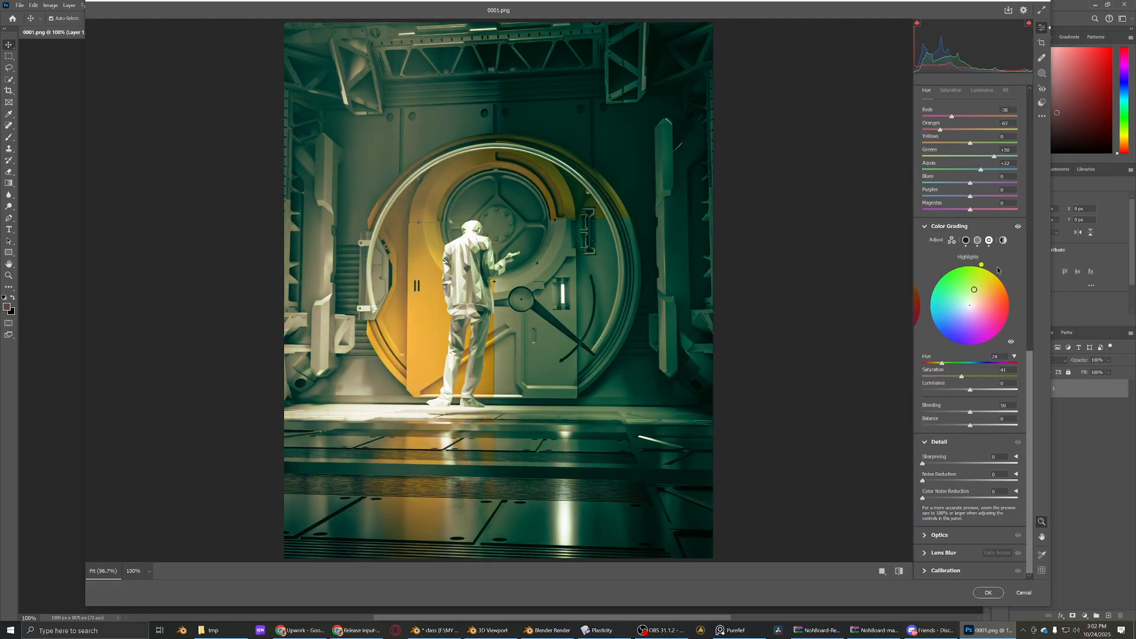
- Apply a global yellow color grade with Hue 50, Saturation 53 and Luminance +16
left_click(1003, 241)
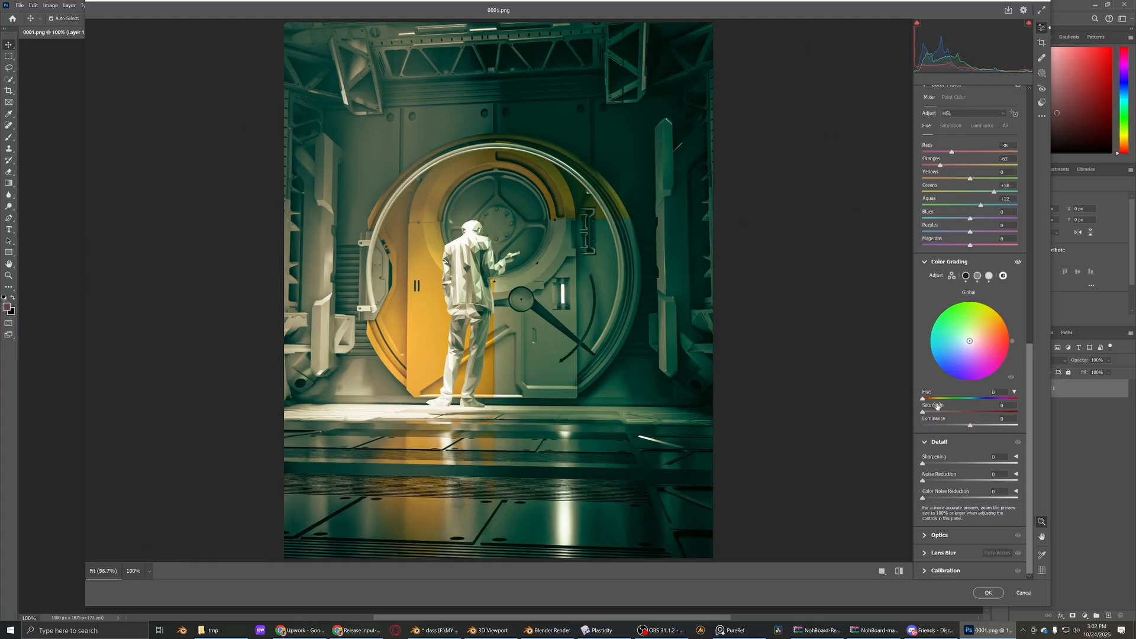
mouse_move(929, 413)
left_mouse_down()
mouse_move(973, 414)
mouse_move(954, 399)
mouse_move(1001, 399)
mouse_move(937, 399)
left_mouse_up()
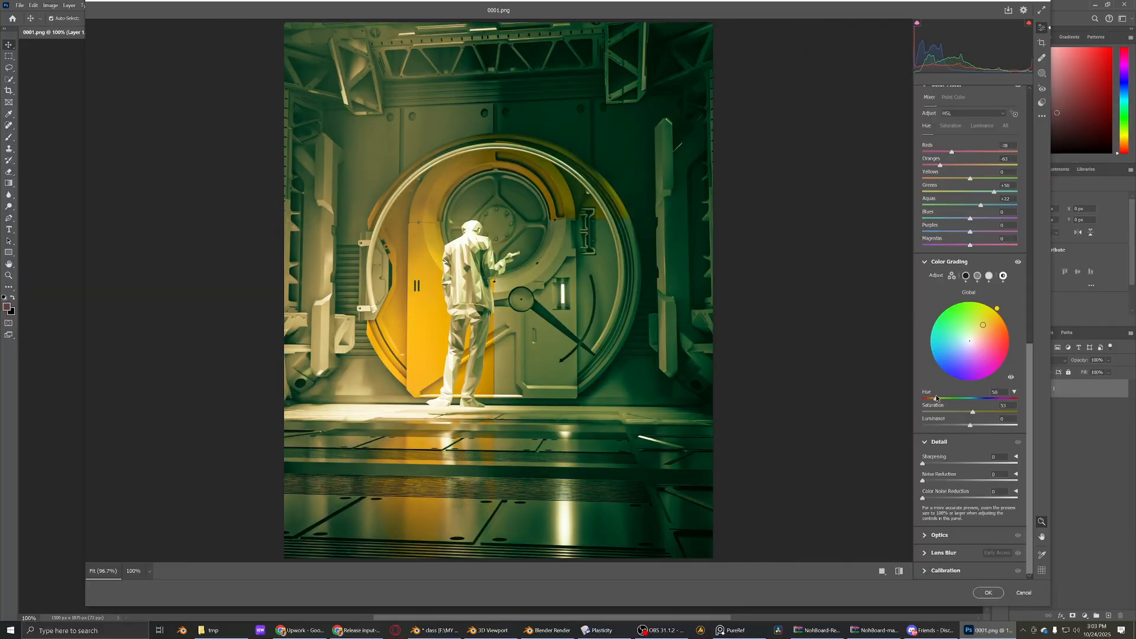
left_click_drag(984, 428, 978, 422)
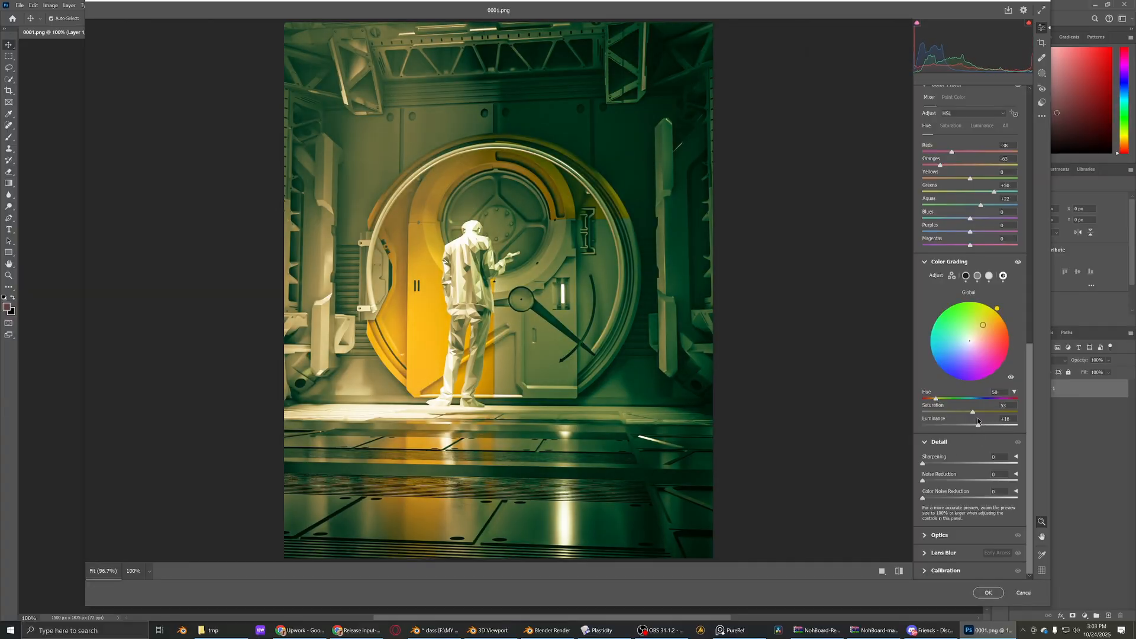
- Set Color Grading Blending to 27 and Balance to +14, and compare the image with and without the grade
left_click(952, 277)
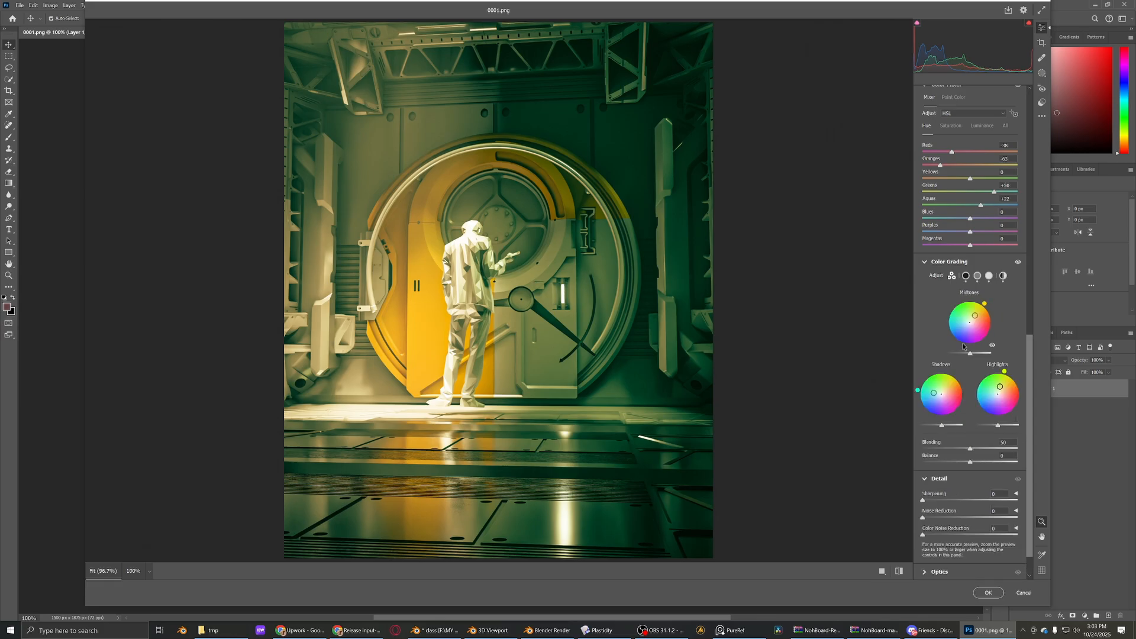
mouse_move(985, 450)
left_mouse_down()
mouse_move(964, 448)
mouse_move(1006, 463)
mouse_move(966, 463)
mouse_move(982, 463)
left_mouse_up()
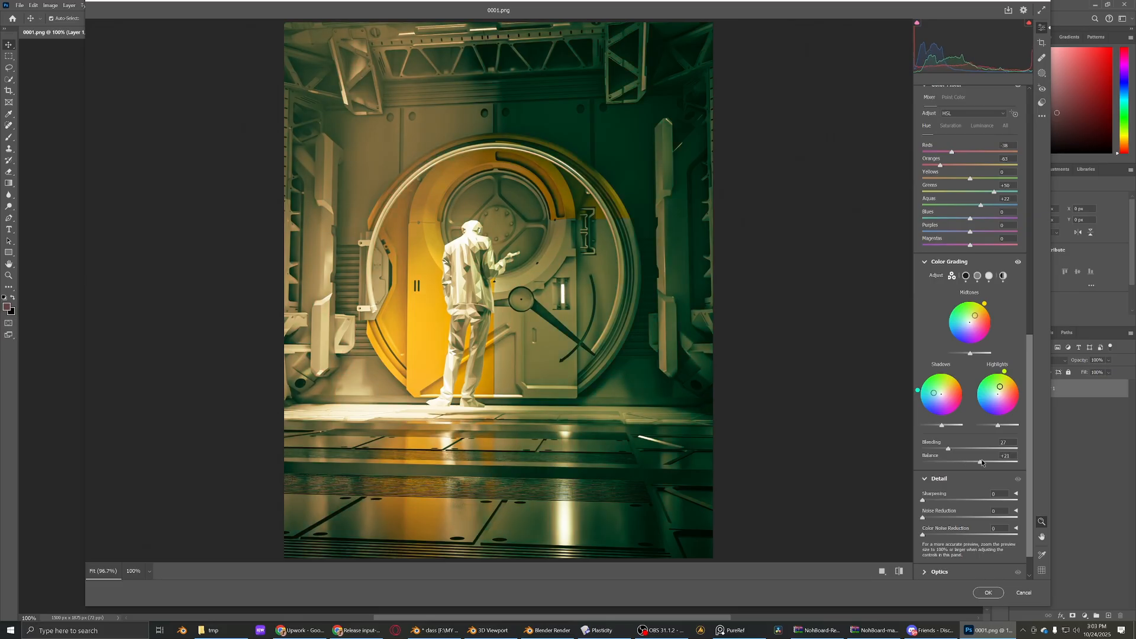
left_click(1018, 262)
left_click(1018, 261)
- Set Sharpening to 22 and apply the Camera Raw filter
left_click_drag(931, 504, 965, 504)
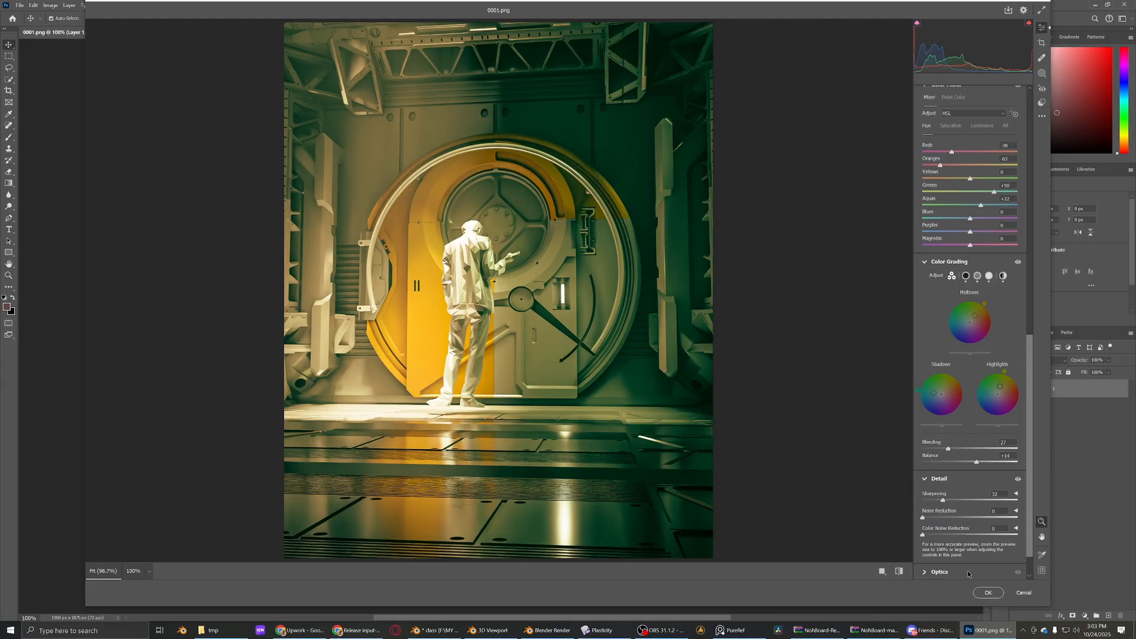
left_click(988, 592)
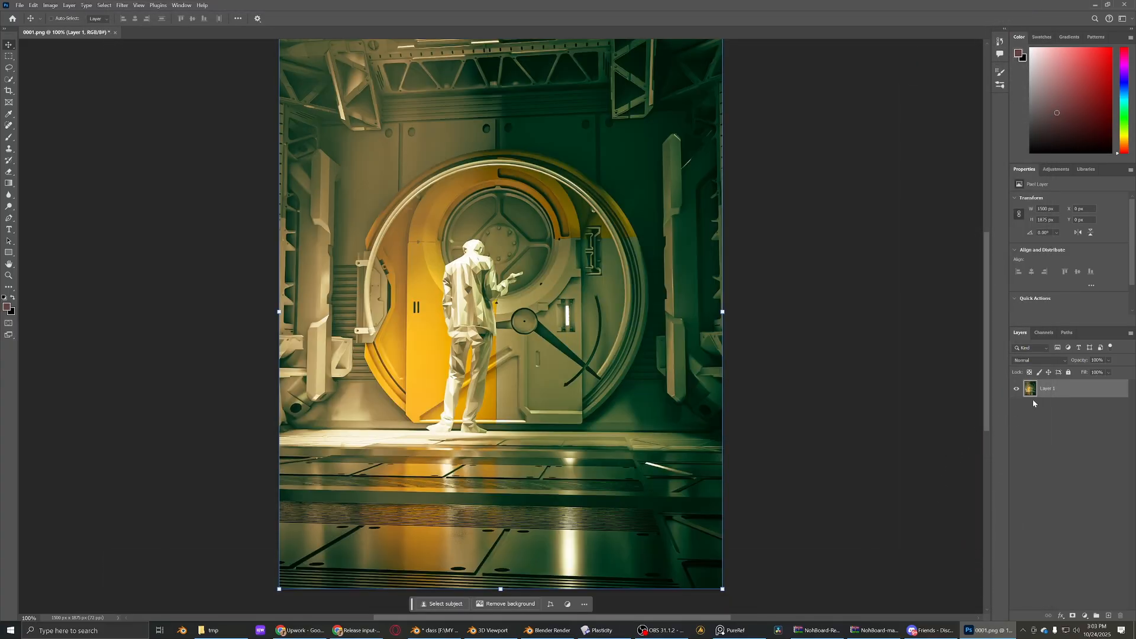
- Undo the Camera Raw filter on the original and paste the graded version as a new layer above it
key("ctrl+z")
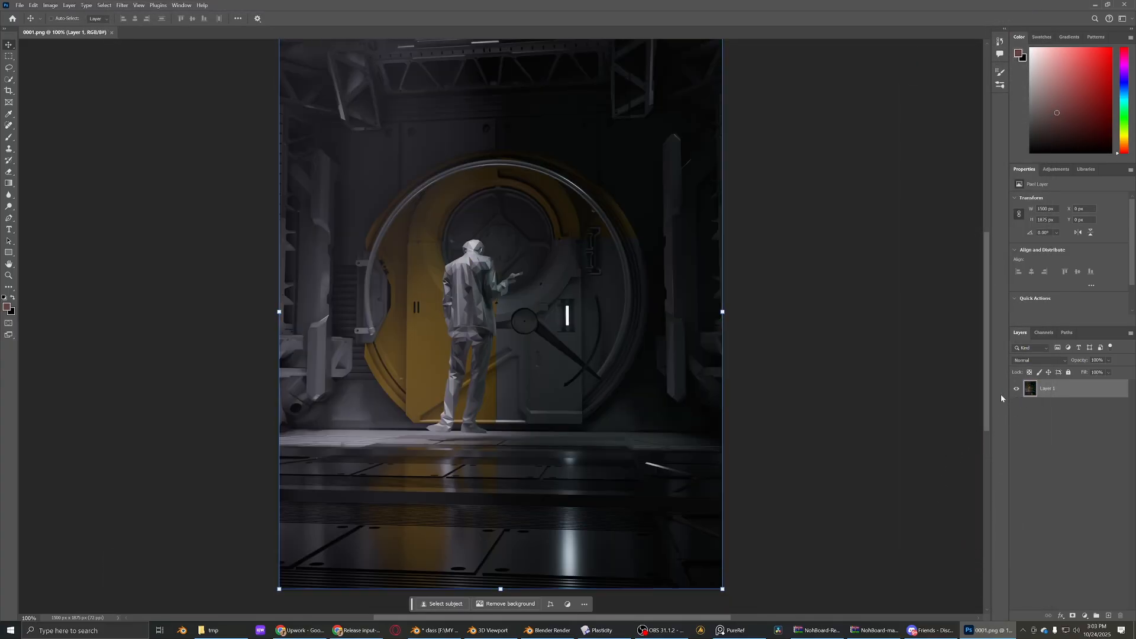
key("ctrl+v")
- Move the original Layer 1 above the graded layer and set its opacity to 34%
left_click(1109, 361)
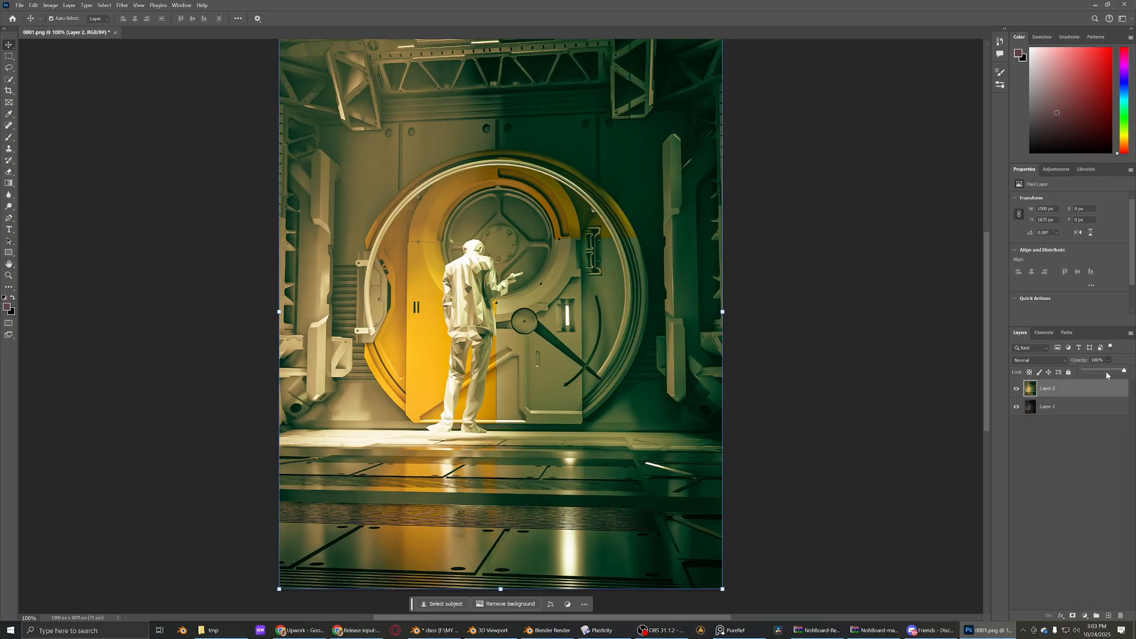
left_click_drag(1101, 372, 1129, 373)
left_click_drag(1072, 406, 1122, 372)
left_click(1109, 361)
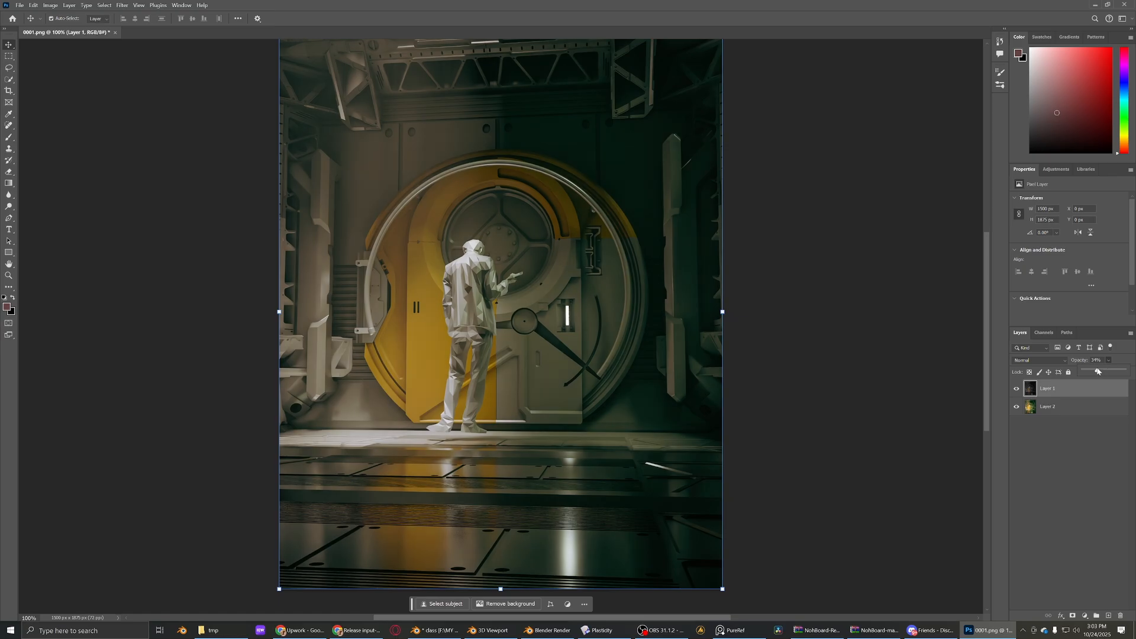
left_click(1100, 434)
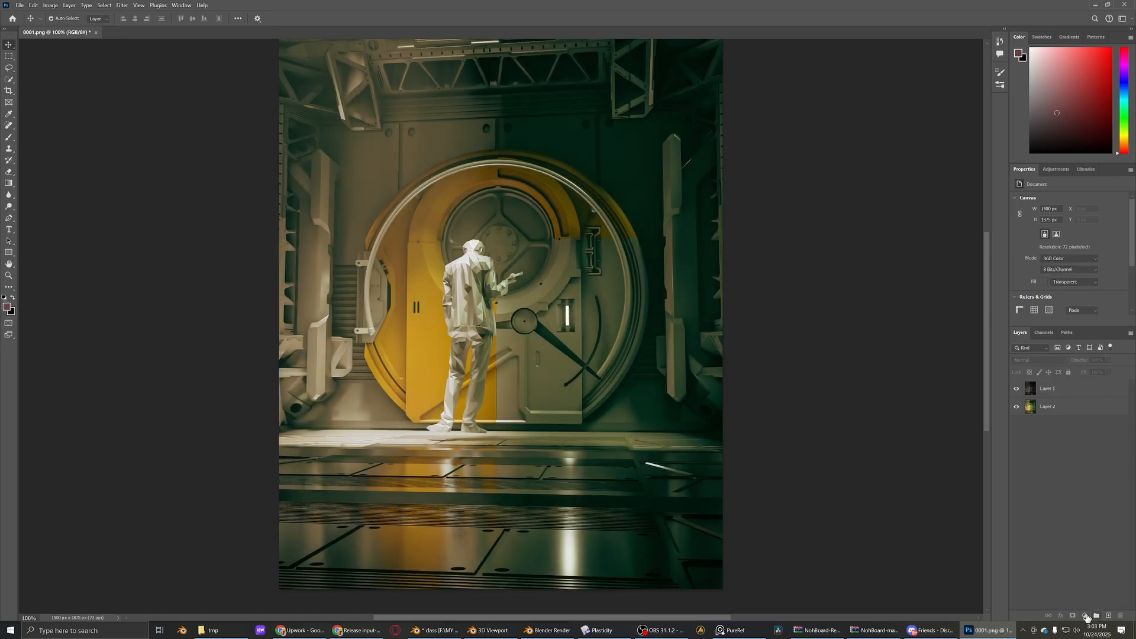
- Add a Hue/Saturation adjustment layer on top, shifting the yellows toward orange and slightly raising the saturation
left_click(1087, 618)
left_click(1080, 527)
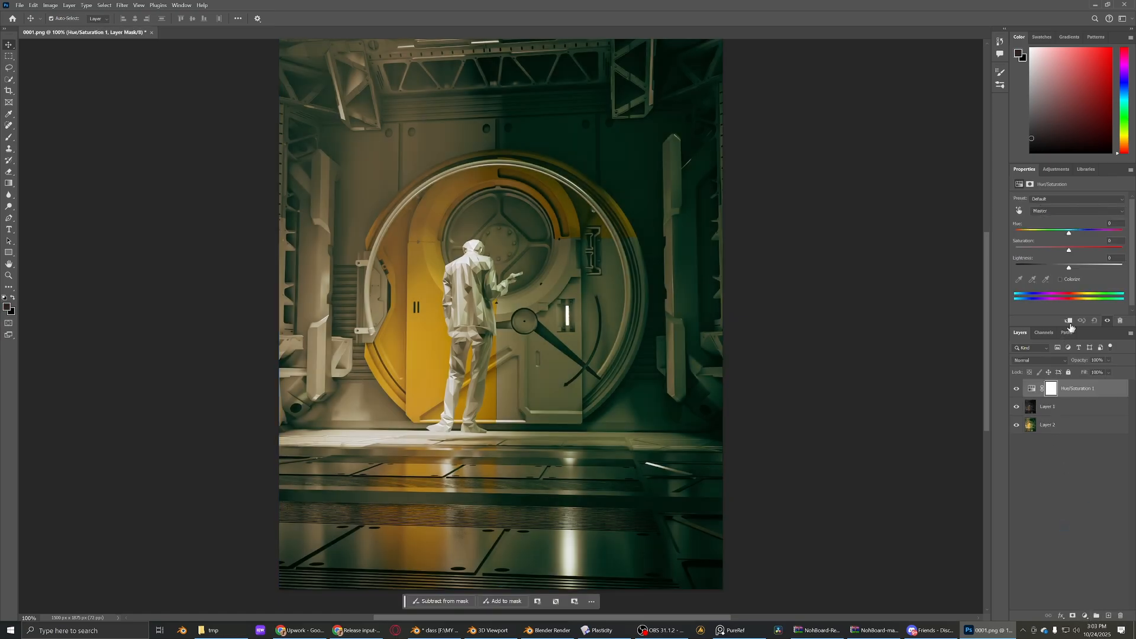
mouse_move(1069, 233)
left_mouse_down()
mouse_move(1123, 242)
mouse_move(1052, 239)
mouse_move(1065, 235)
left_mouse_up()
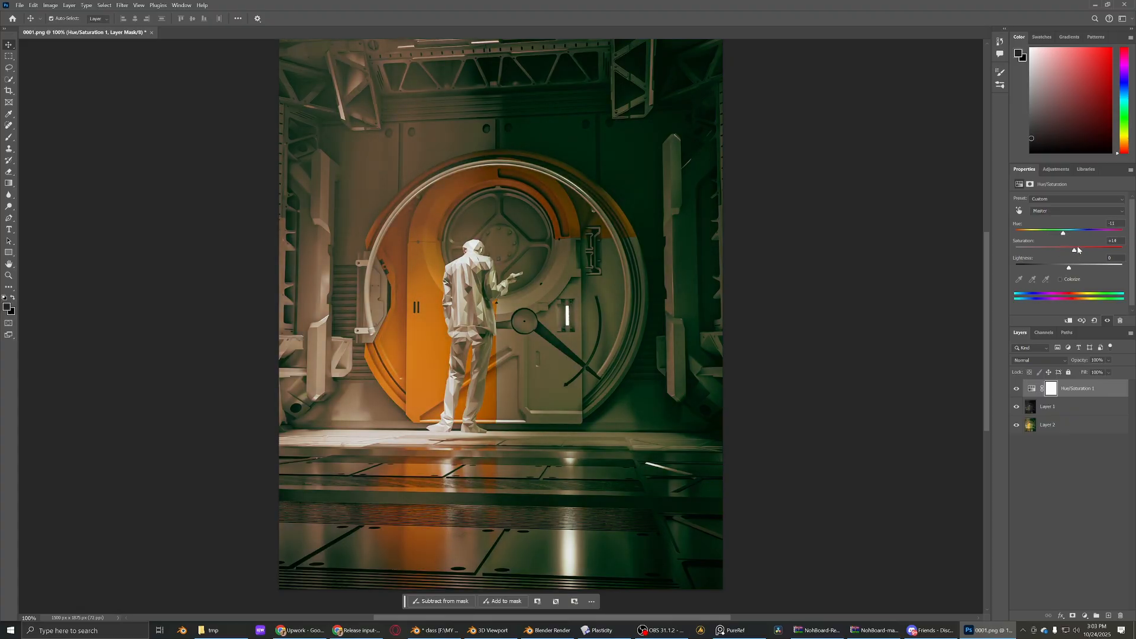
left_click(894, 329)
- Duplicate the graded Layer 2
left_click(1036, 407)
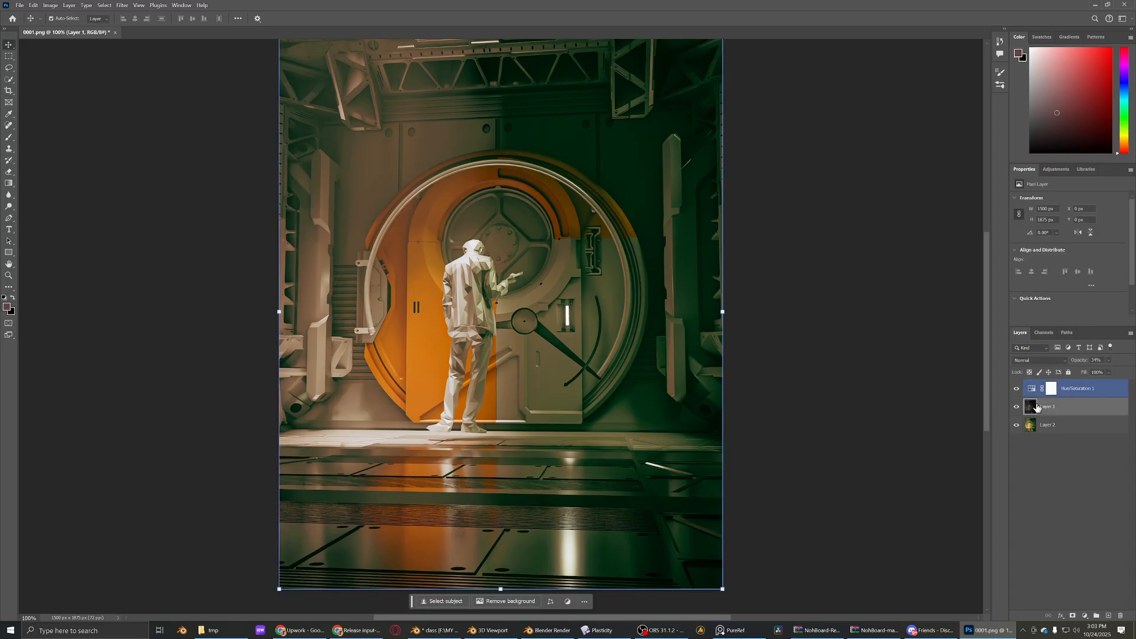
scroll(144, 68, "up", 1)
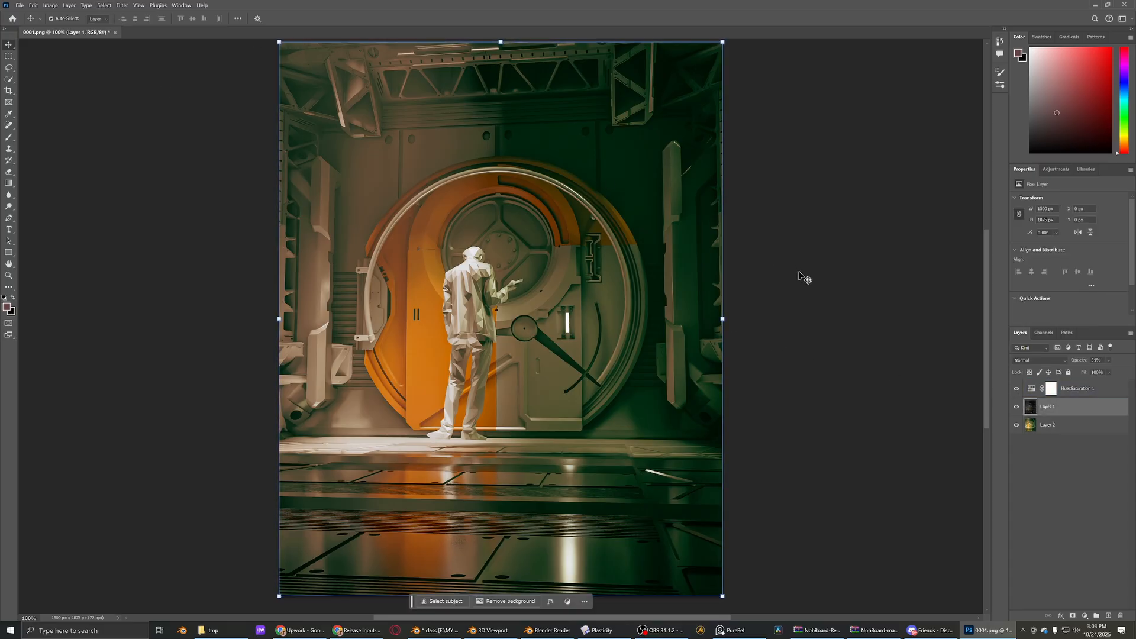
left_click(1048, 425)
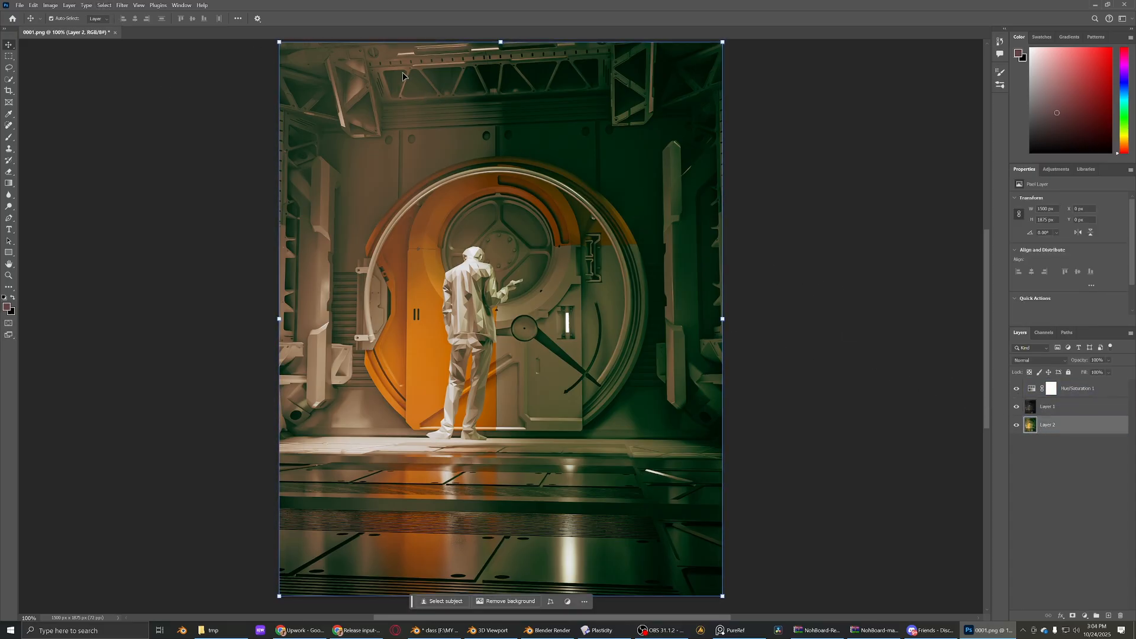
key("ctrl+j")
- Open the Filter Gallery for the duplicated layer and preview Sketch effects including Note Paper, Bas Relief, Halftone Pattern, Plaster and Torn Edges
left_click(124, 5)
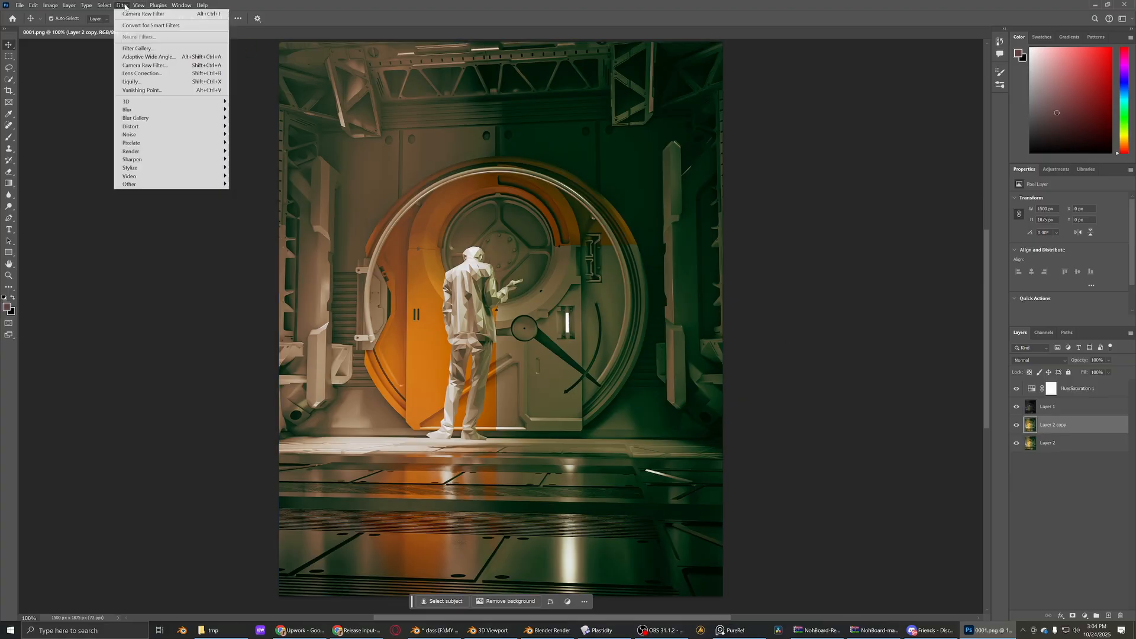
left_click(137, 49)
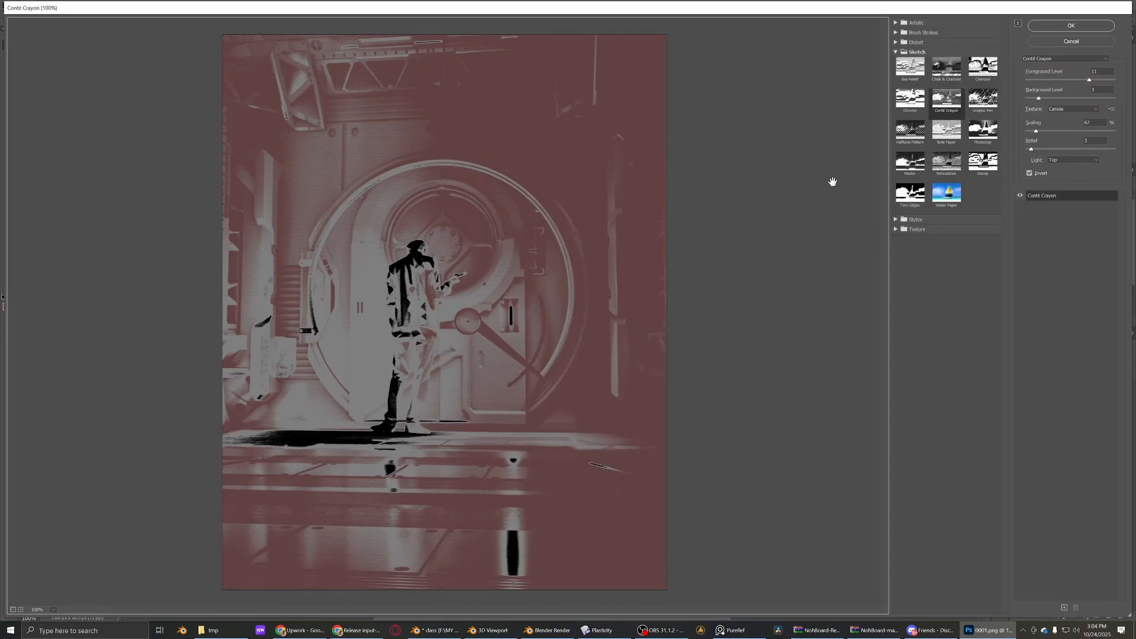
left_click(941, 139)
left_click(913, 72)
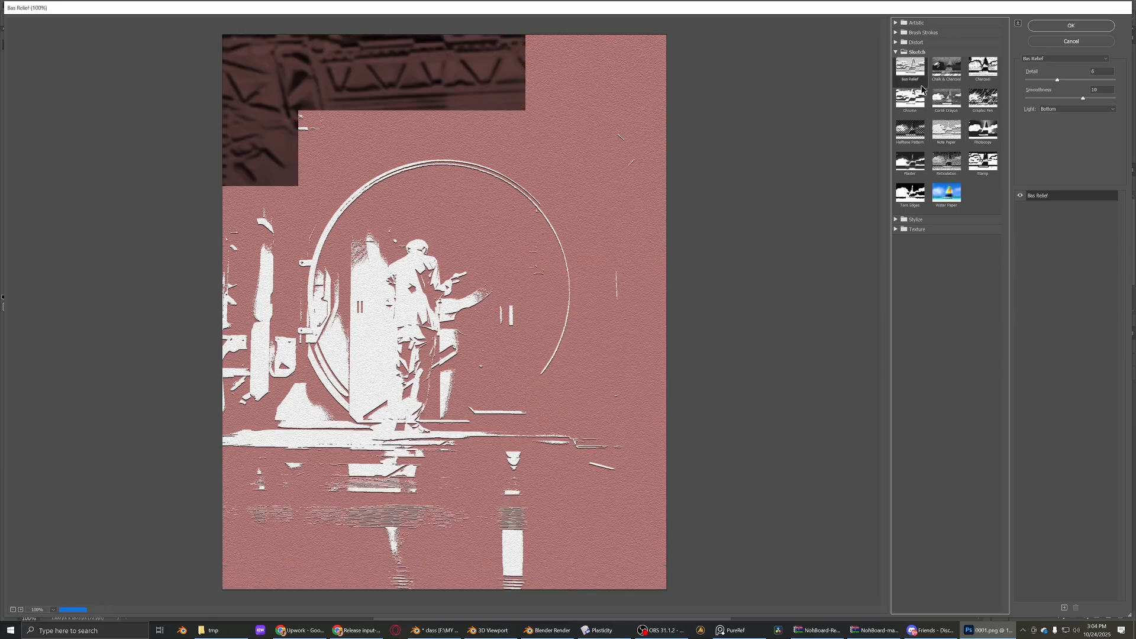
left_click(912, 137)
left_click(915, 168)
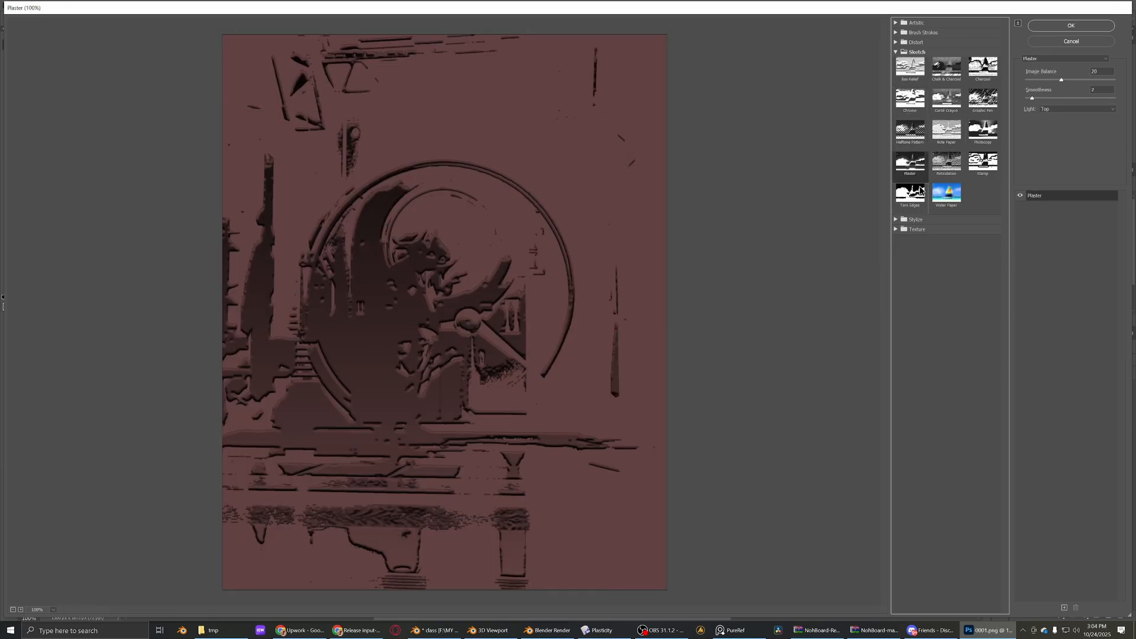
left_click(911, 193)
- Preview the Texture effects, including Craquelure, Grain, Mosaic Tiles and Texturizer, plus the Glowing Edges stylize effect
left_click(917, 229)
left_click(910, 244)
left_click(946, 245)
left_click(983, 244)
left_click(984, 276)
left_click(896, 219)
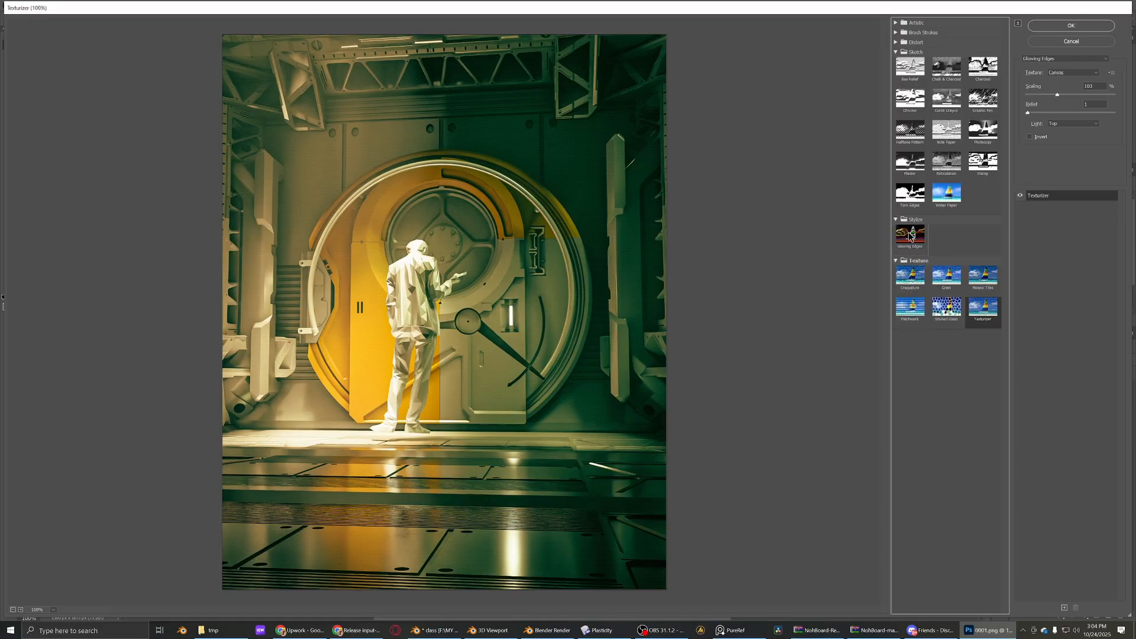
left_click(910, 233)
- Preview Conté Crayon, the Ocean Ripple distortion, and the Colored Pencil and Fresco artistic effects on the image
left_click(941, 98)
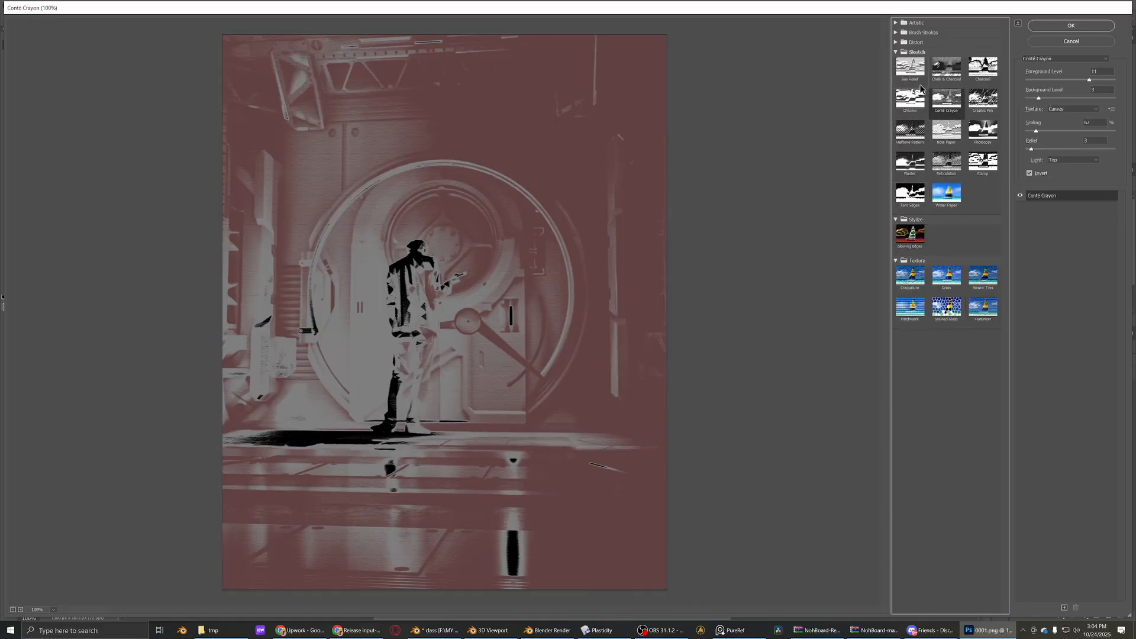
left_click(896, 42)
left_click(983, 57)
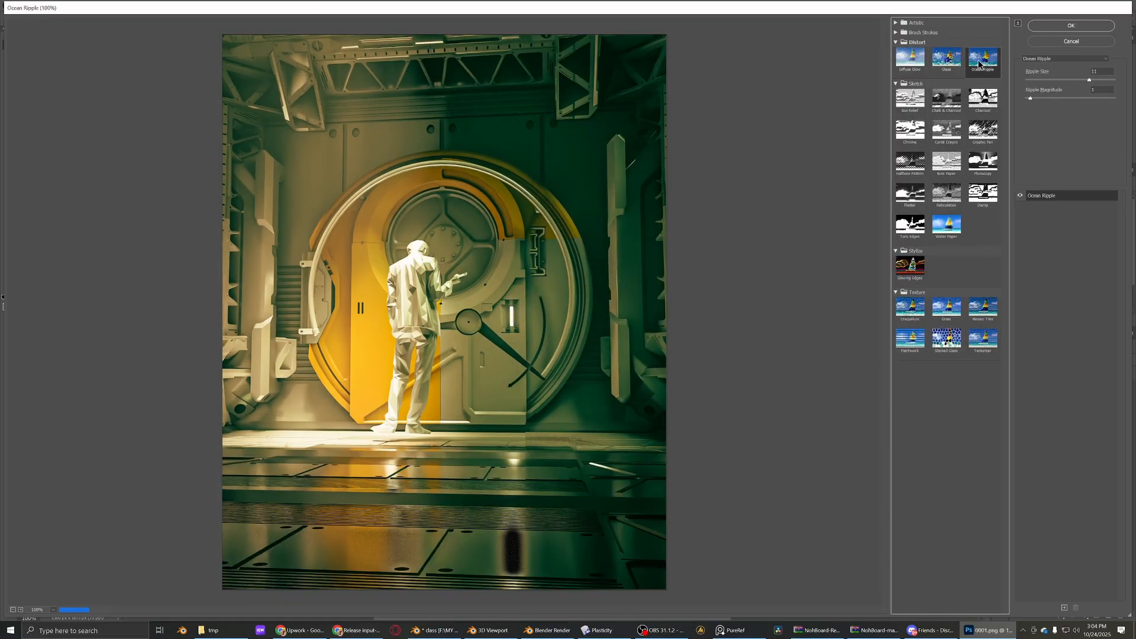
left_click(957, 84)
left_click(926, 23)
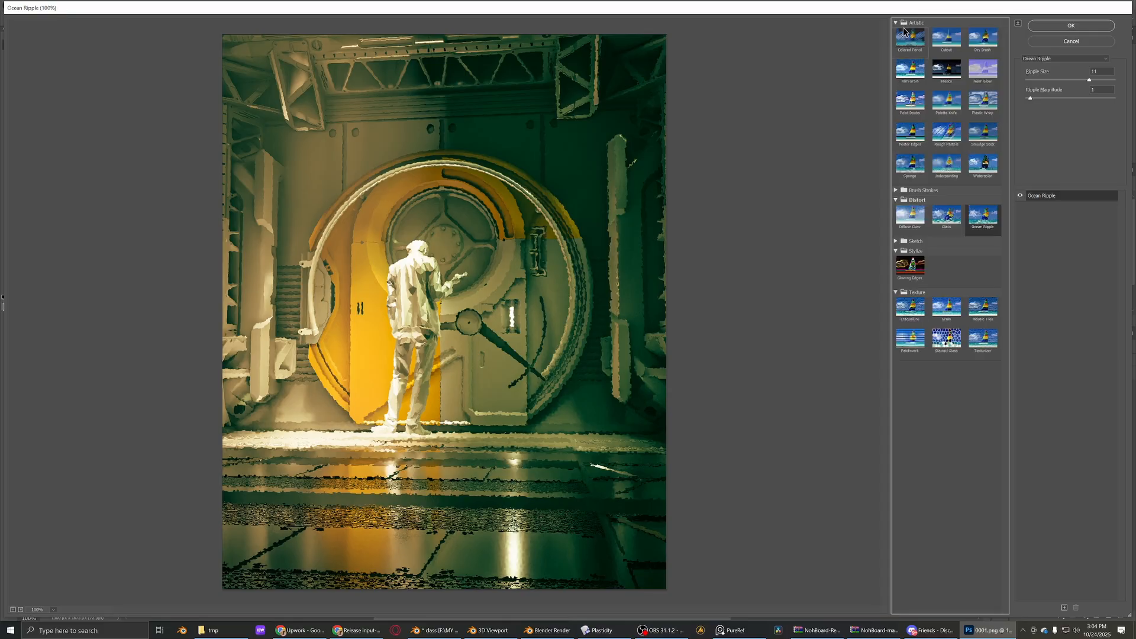
left_click(920, 38)
left_click(929, 79)
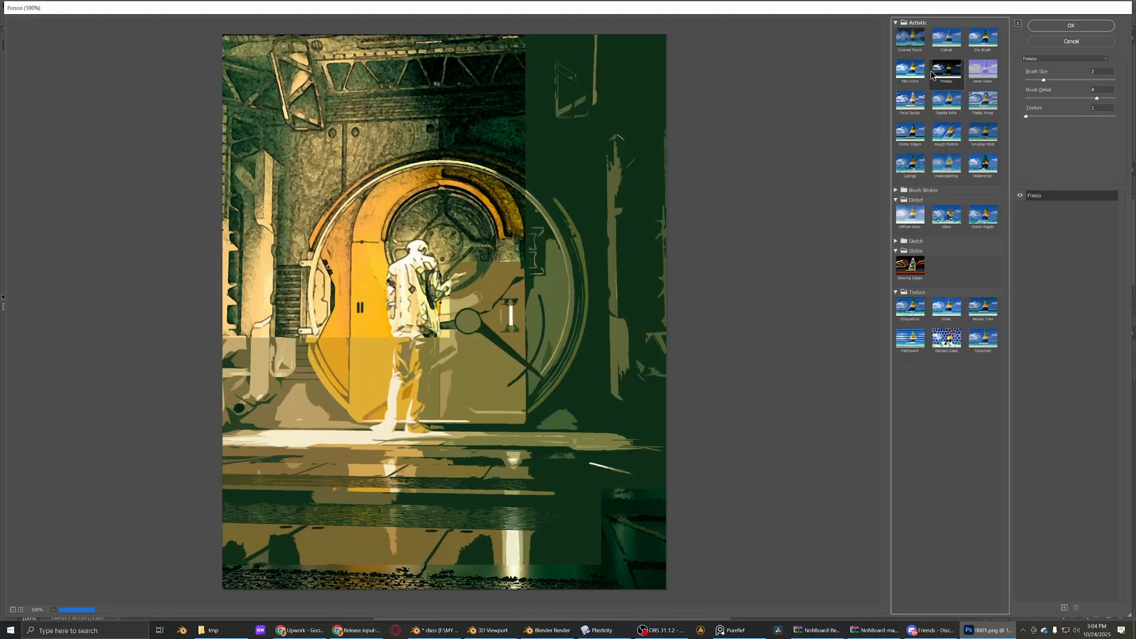
- Apply the Cutout filter with Number of Levels 8, Edge Simplicity 0 and minimum Edge Fidelity, and compare the layer on and off
left_click(940, 53)
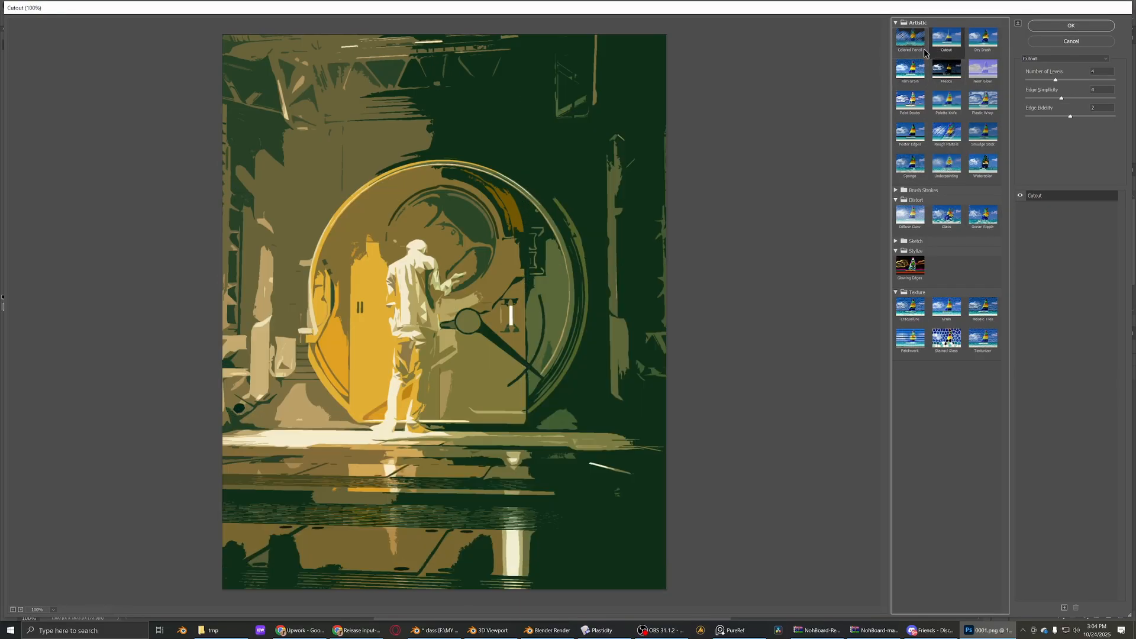
left_click_drag(1073, 80, 1117, 82)
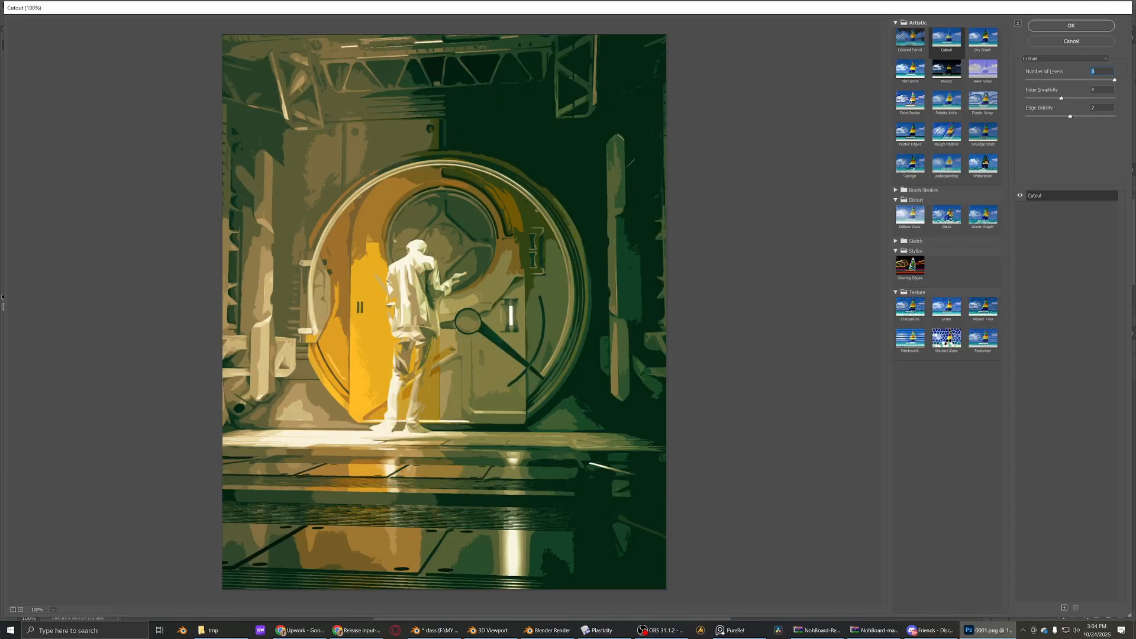
left_click_drag(1065, 101, 1014, 97)
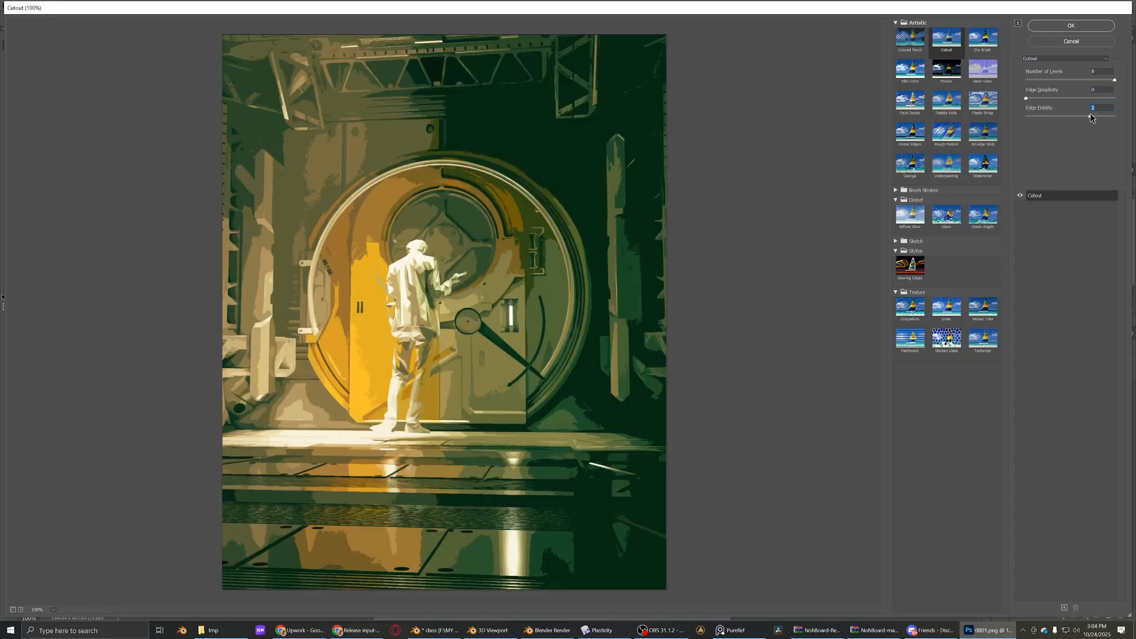
left_click_drag(1092, 117, 1037, 117)
left_click(1064, 26)
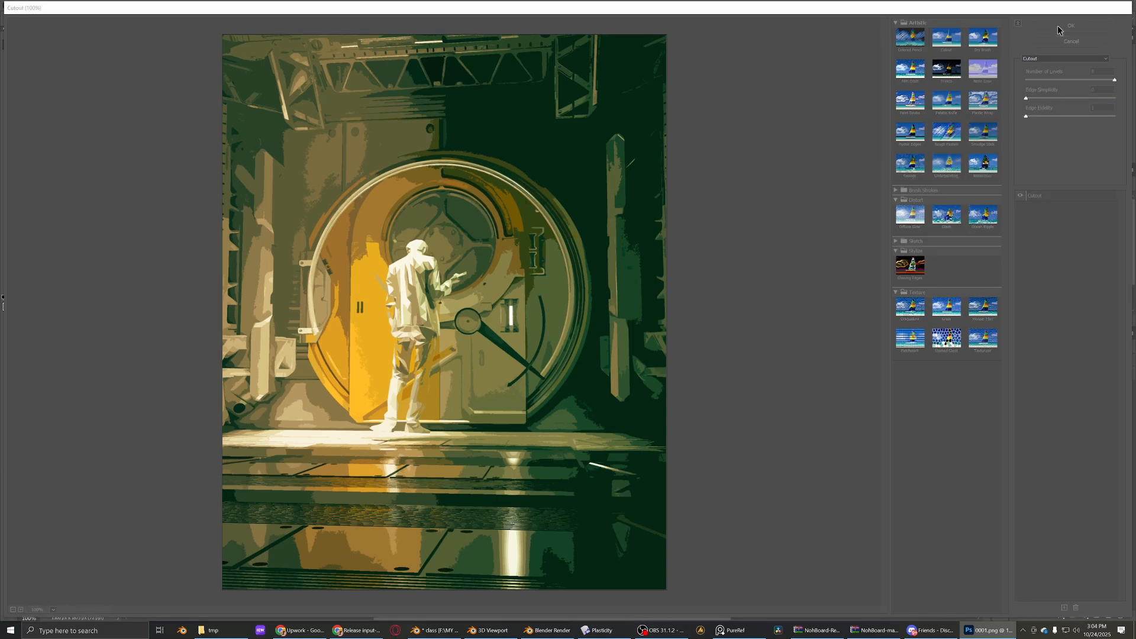
left_click(1016, 425)
left_click(1017, 425)
left_click(1017, 425)
left_click(1017, 425)
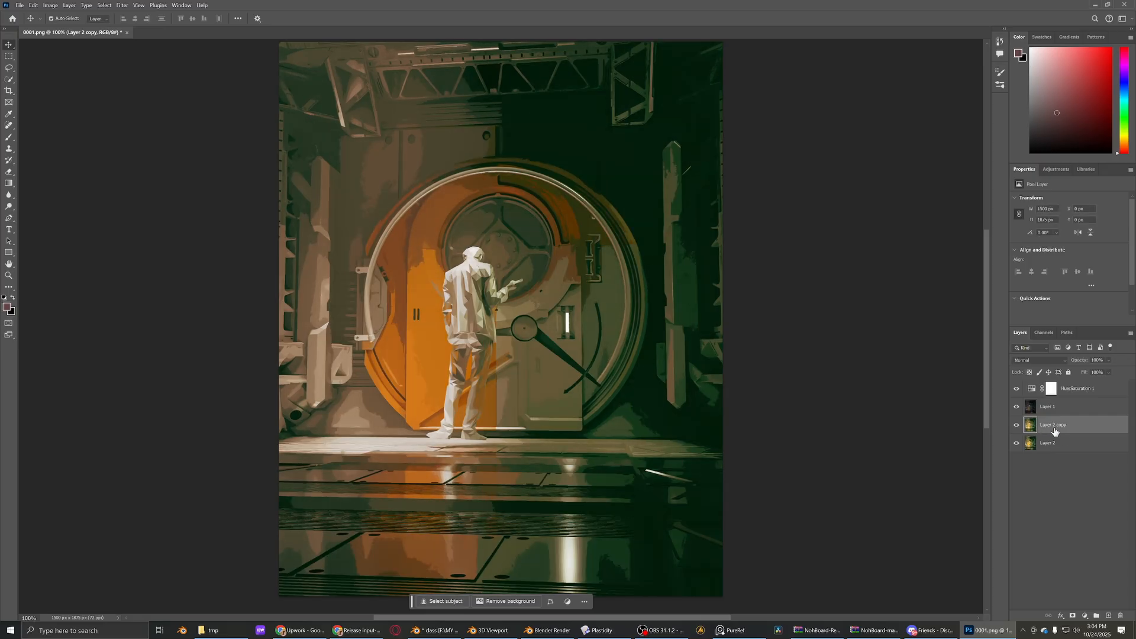
- Set the Cutout-filtered Layer 2 copy to Luminosity blending and lower its opacity to about 23%
left_click(1056, 361)
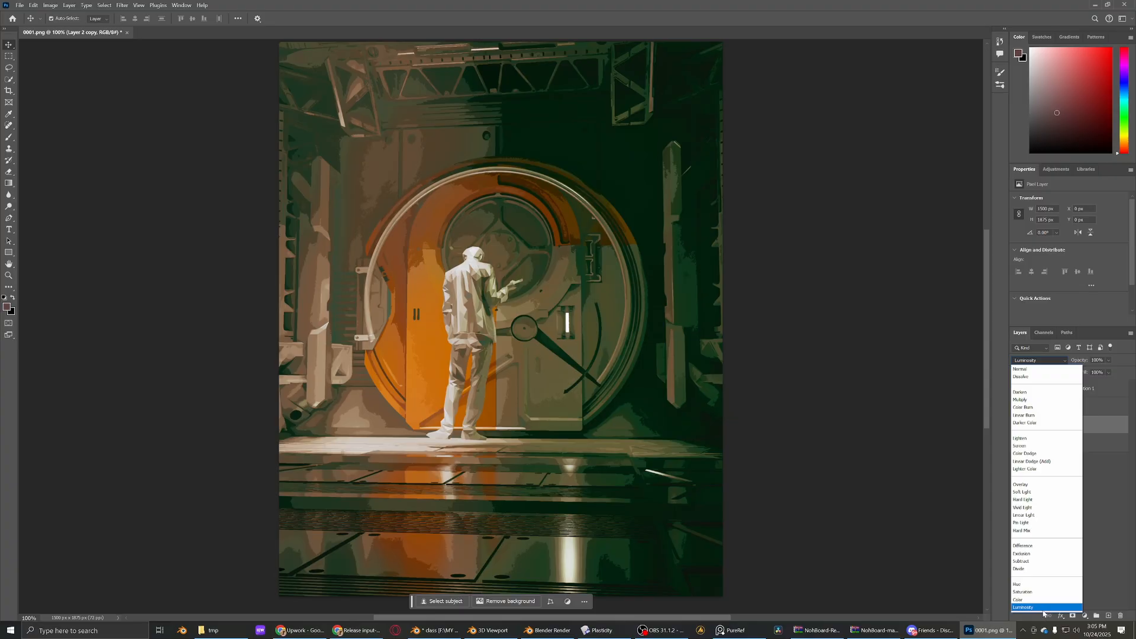
left_click(1043, 609)
left_click(1108, 363)
left_click_drag(1106, 371, 1101, 372)
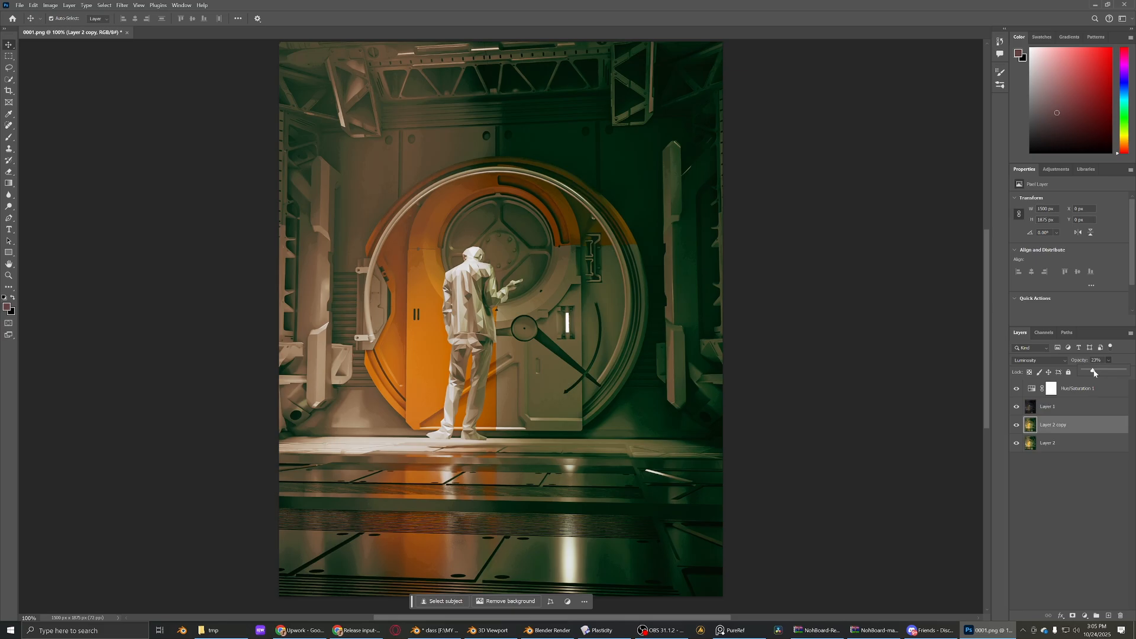
left_click(834, 413)
scroll(829, 360, "up", 1)
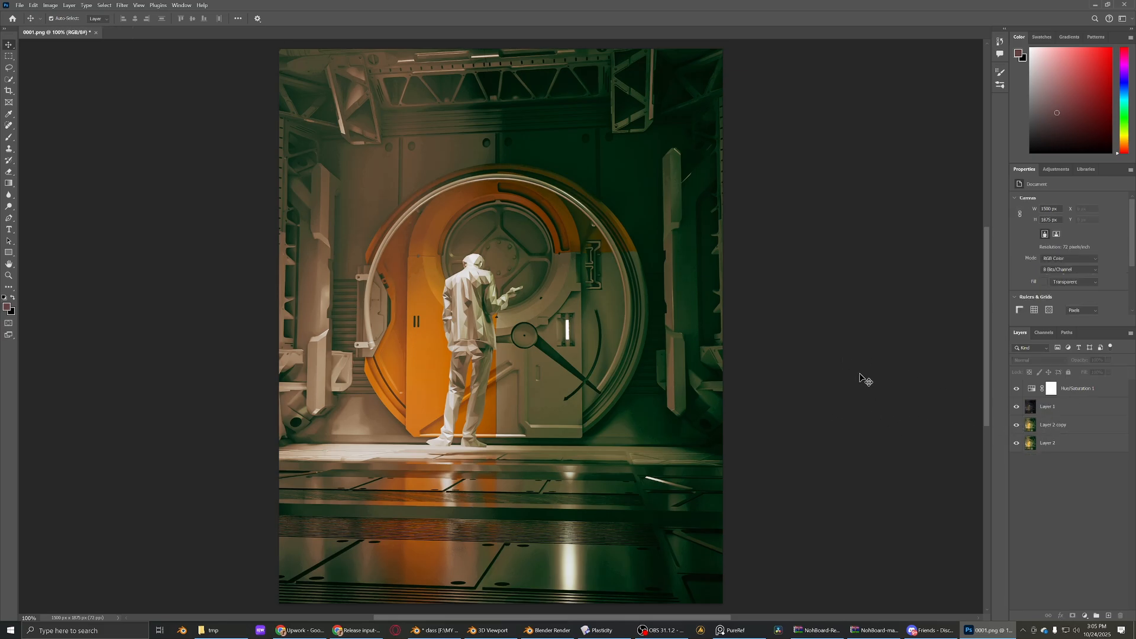
scroll(583, 337, "up", 2)
left_click(583, 336)
scroll(584, 334, "down", 4)
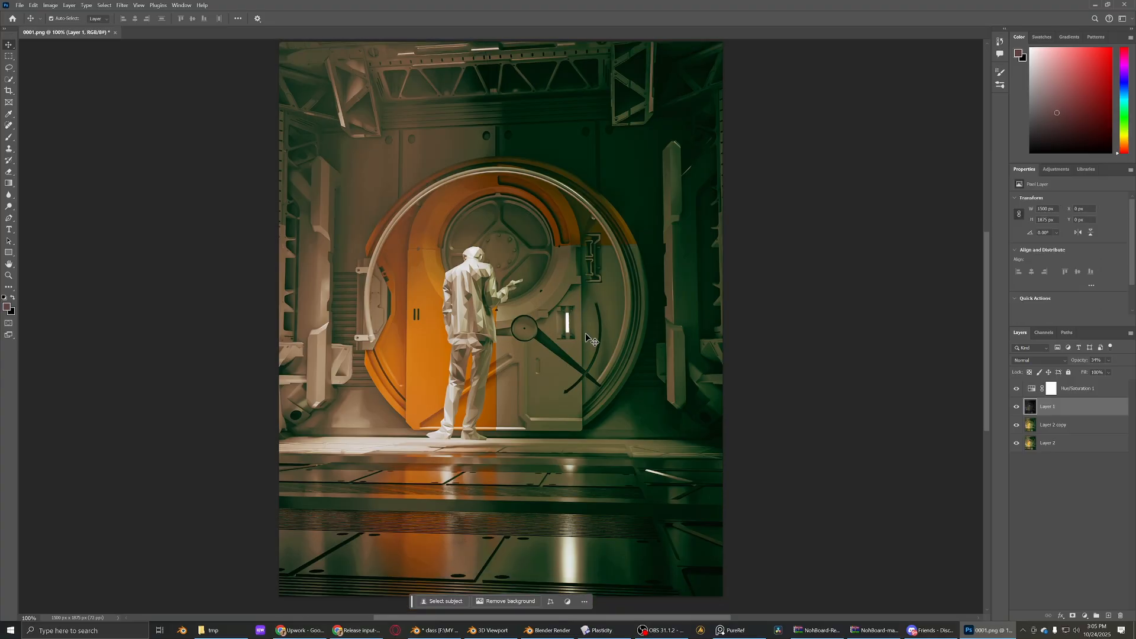
scroll(585, 333, "up", 6)
left_click(837, 322)
- Switch to File Explorer and open the Max Hay Particles 2.0 folder inside the grand tool kit folder on drive E
left_click(230, 634)
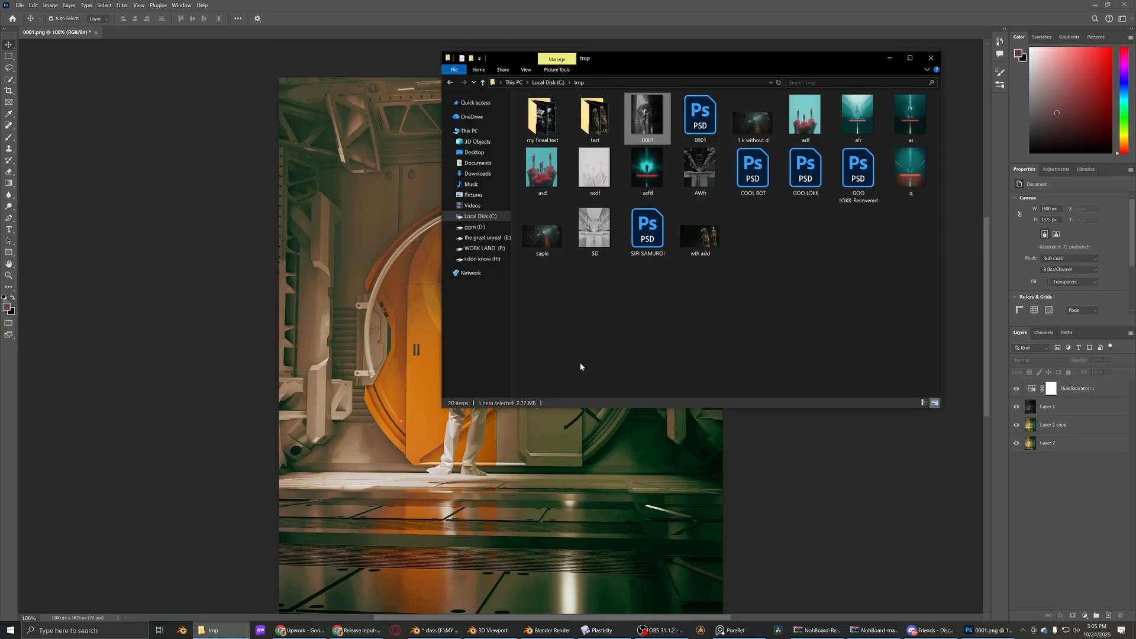
left_click(495, 239)
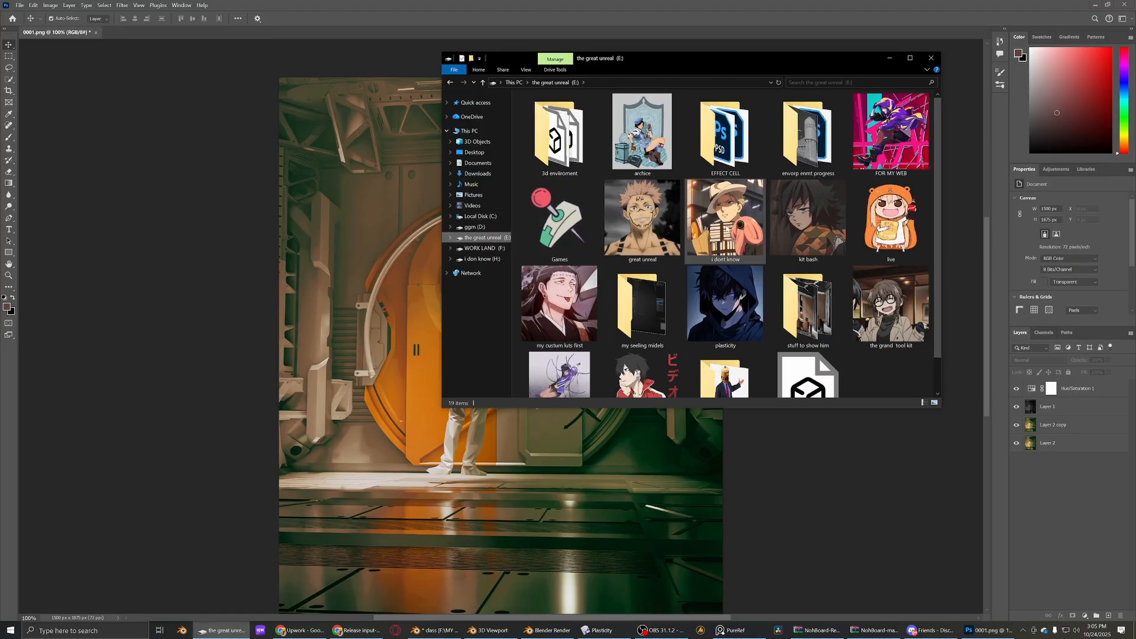
scroll(650, 210, "down", 1)
left_click(480, 251)
scroll(631, 260, "down", 2)
scroll(794, 195, "up", 2)
double_click(810, 198)
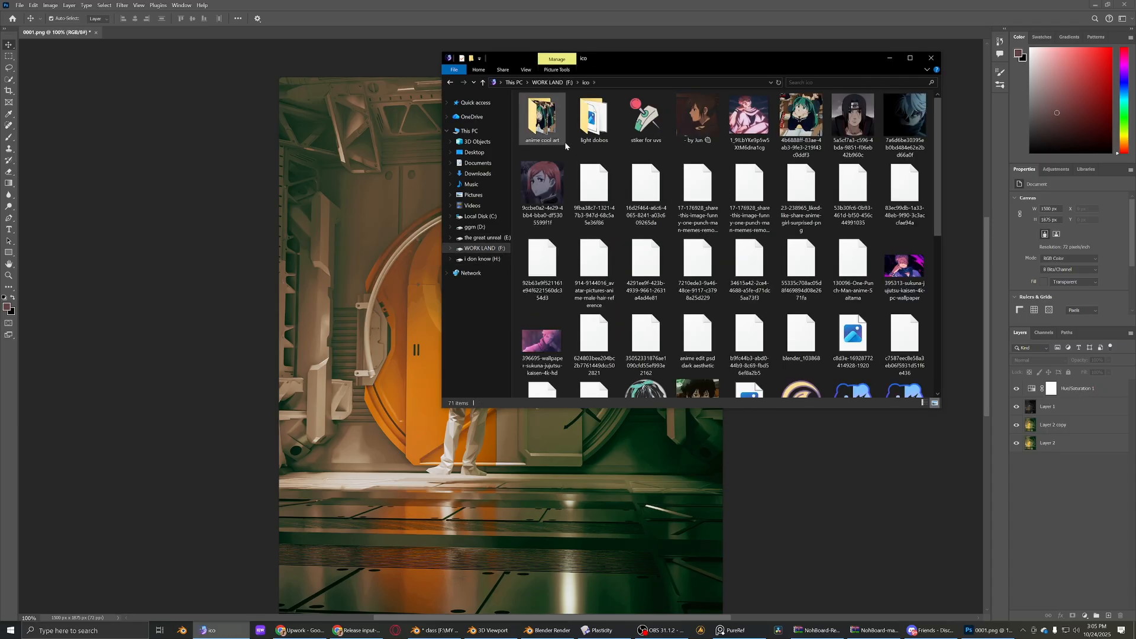
left_click(486, 238)
double_click(885, 299)
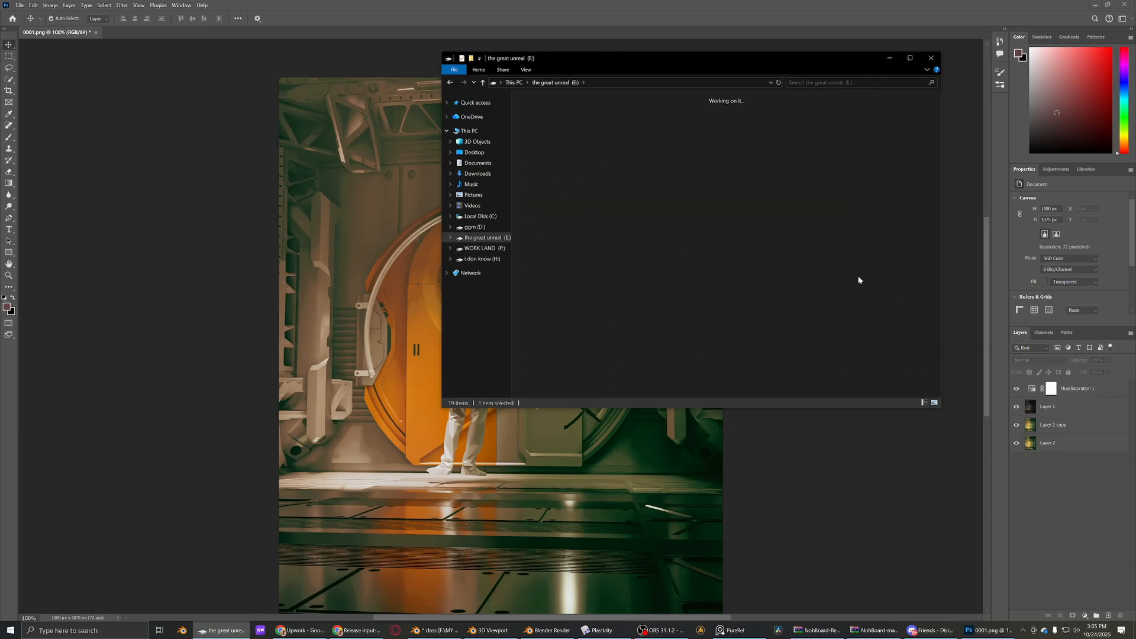
double_click(876, 134)
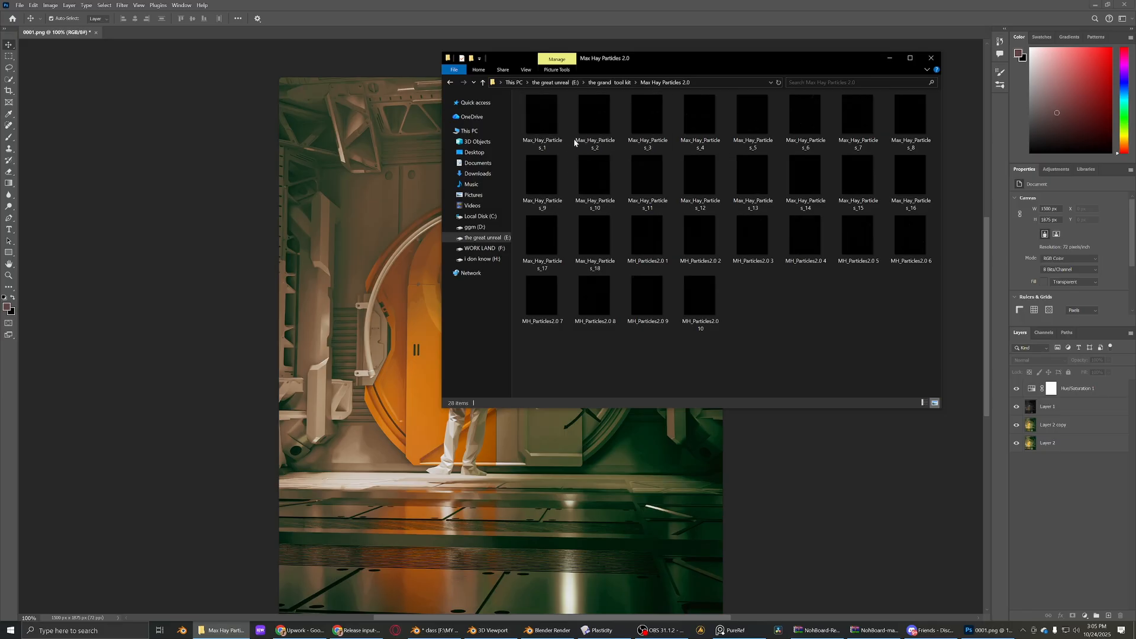
- Place the Max_Hay_Particles_1 image into the document, align it over the whole canvas and commit the placement
left_click_drag(550, 125, 393, 361)
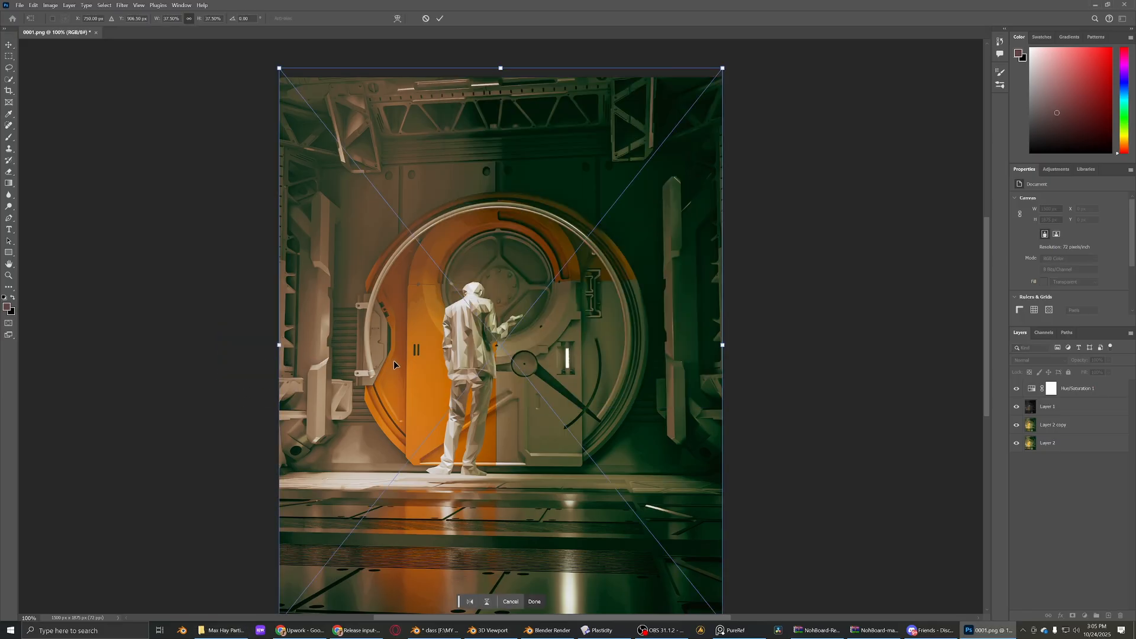
left_click_drag(460, 109, 459, 118)
left_click(440, 19)
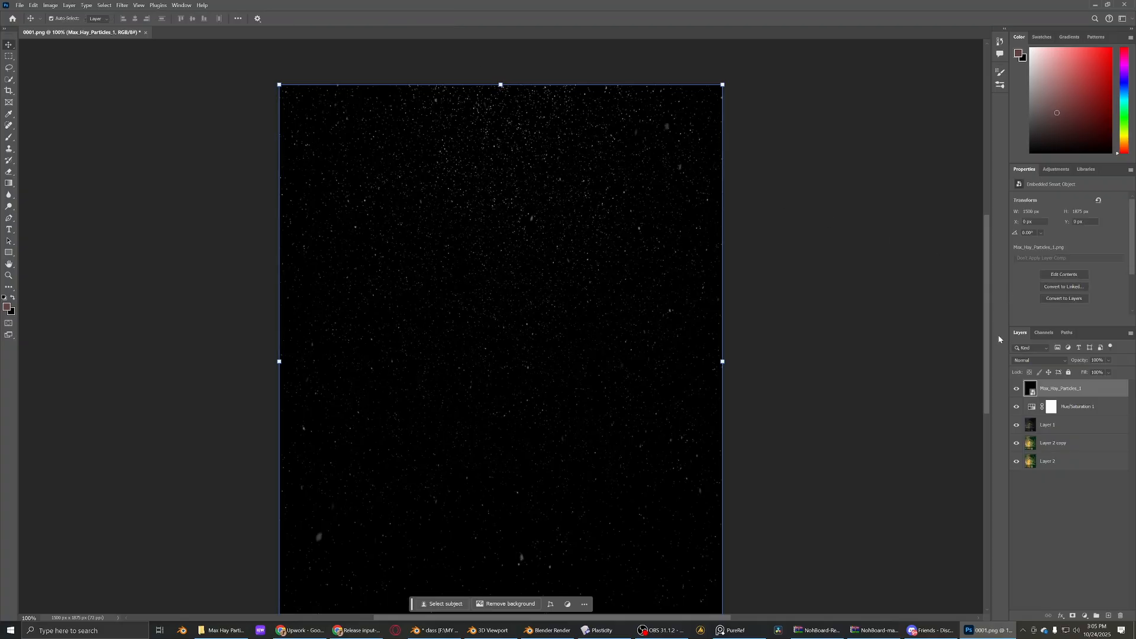
- Blend the particles layer with Screen mode and reduce its opacity to 13%
left_click(1024, 359)
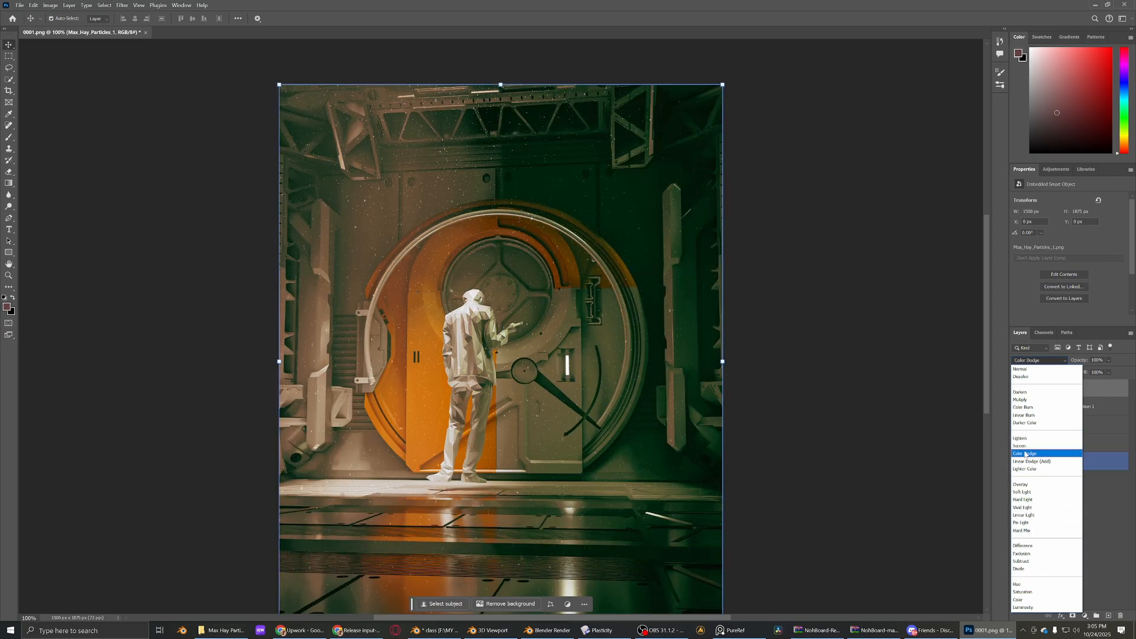
left_click(1020, 445)
left_click(1110, 361)
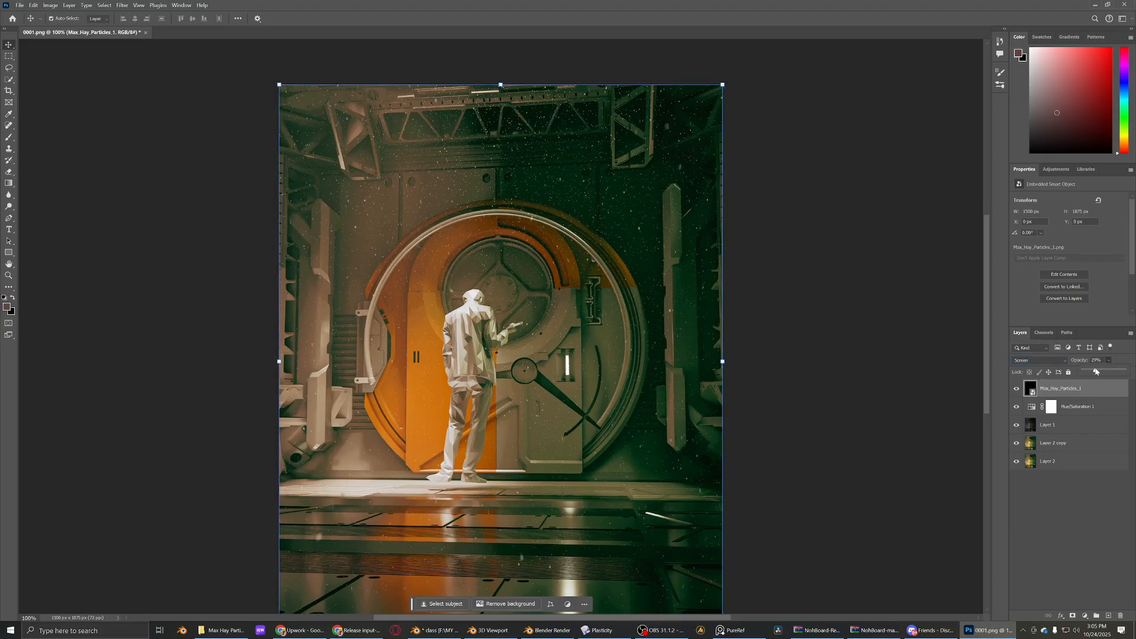
left_click(905, 353)
scroll(852, 373, "down", 10)
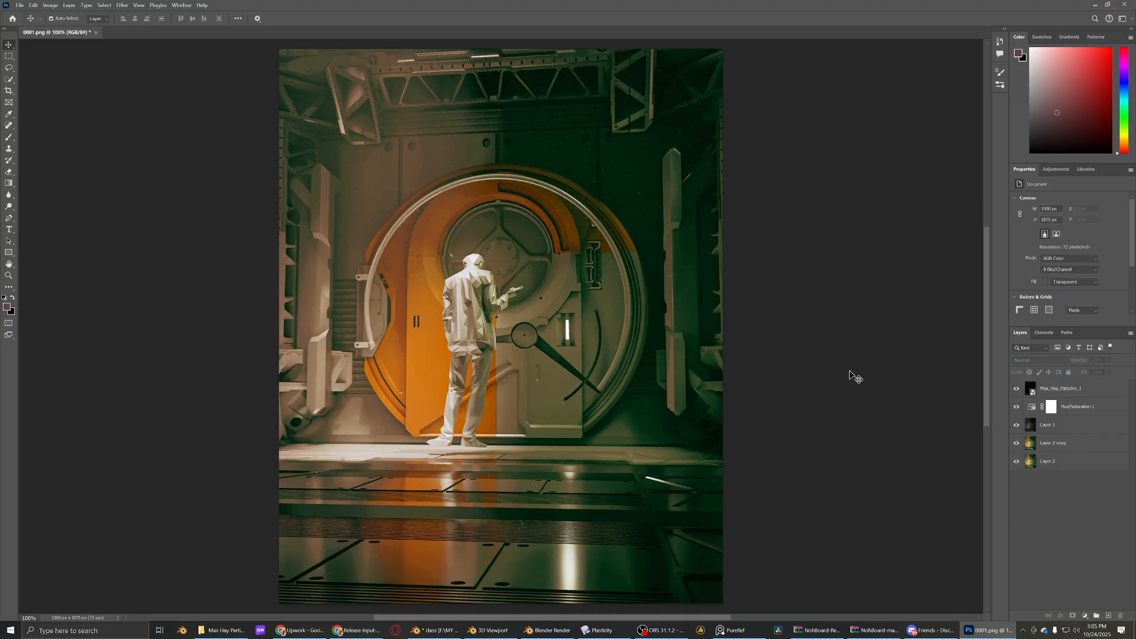
scroll(769, 414, "up", 9)
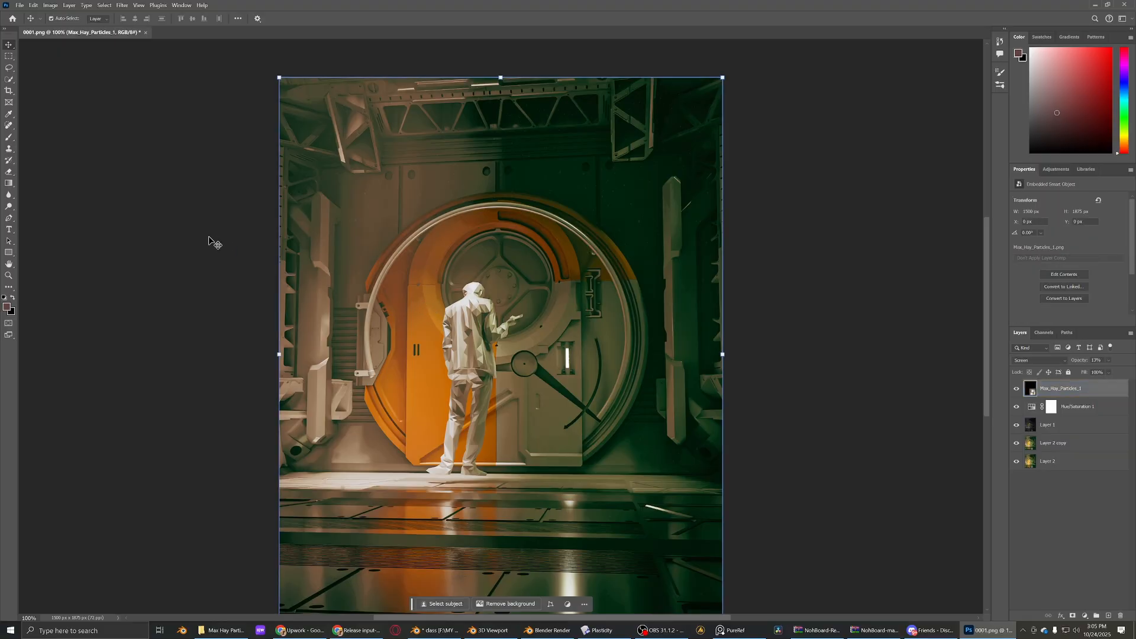
- Add a second Hue/Saturation adjustment layer on top with Hue +8 and compare the image with and without it
left_click(1086, 616)
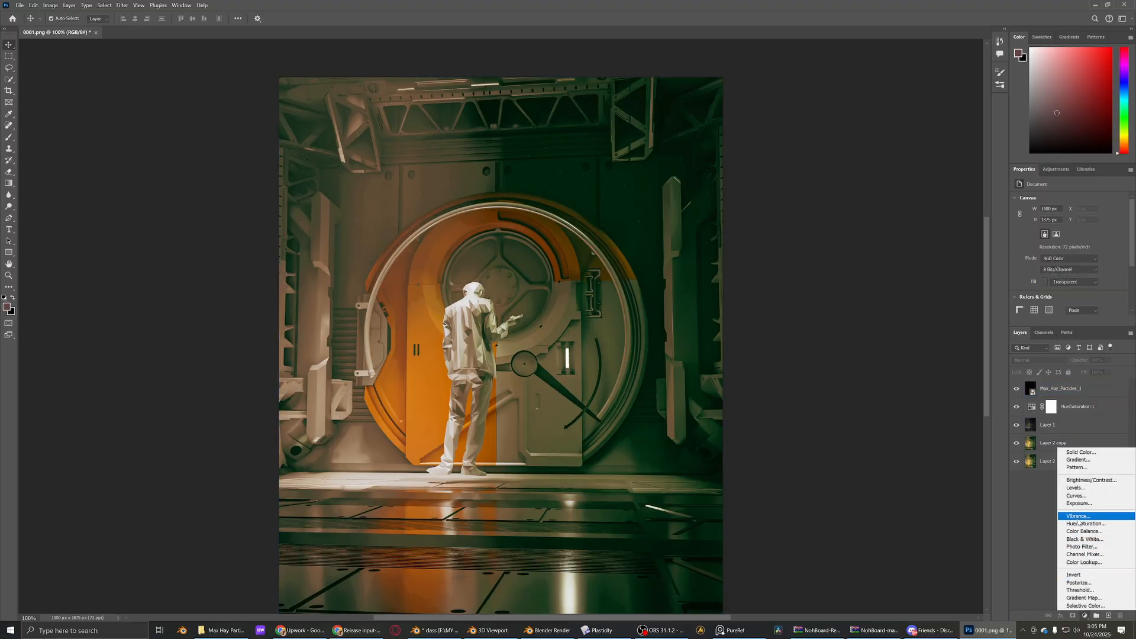
left_click(1084, 523)
mouse_move(1071, 234)
left_mouse_down()
mouse_move(1128, 241)
mouse_move(1076, 241)
left_mouse_up()
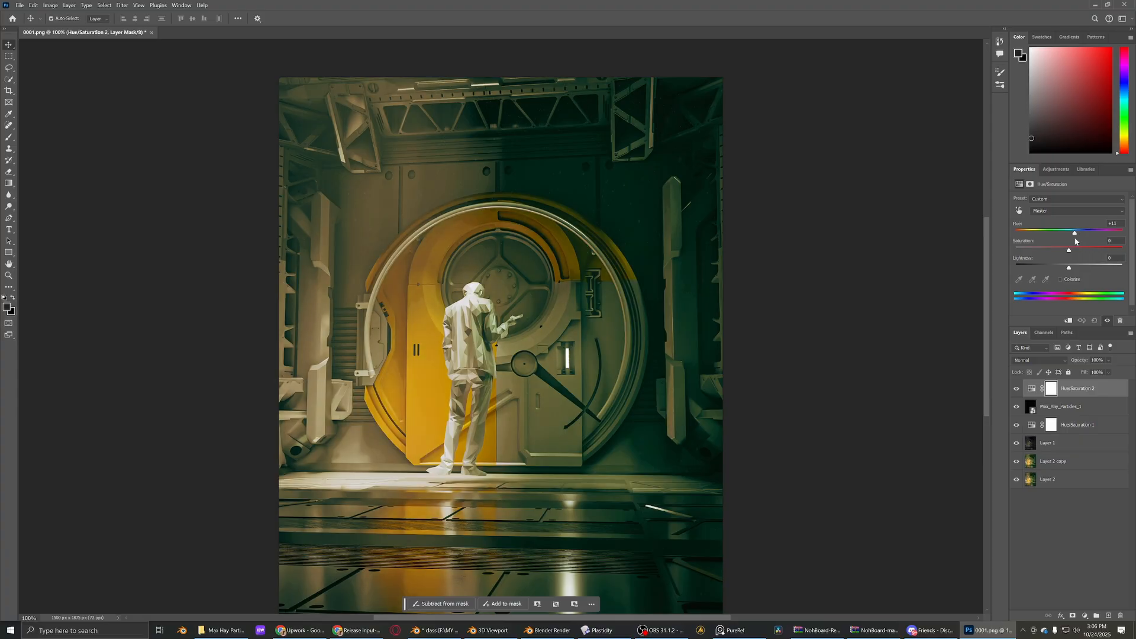
scroll(786, 247, "down", 2)
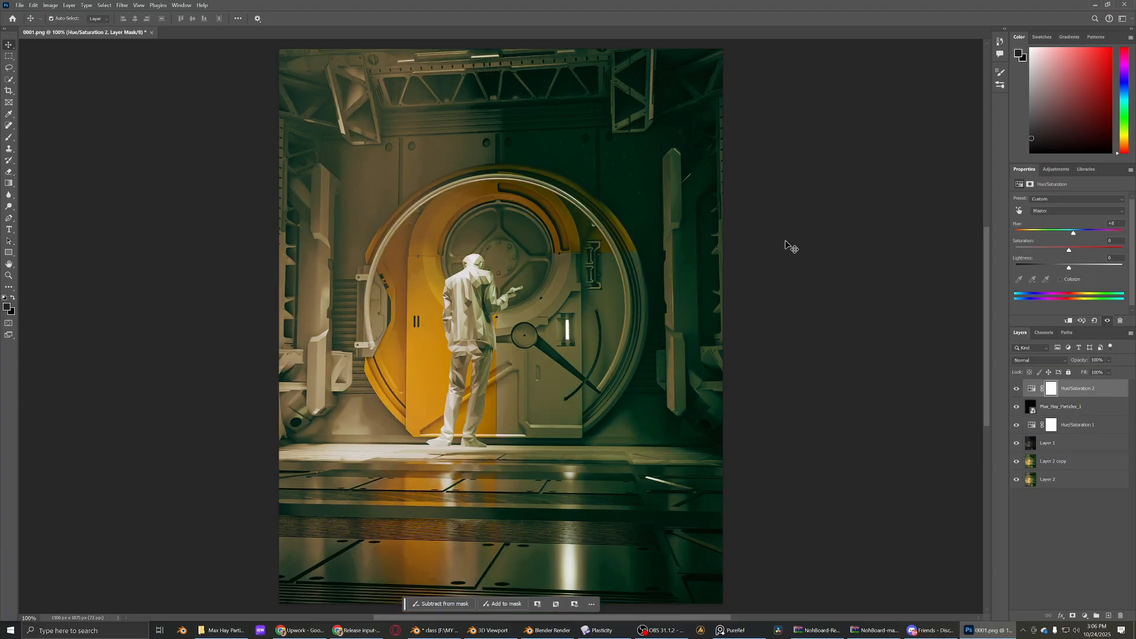
left_click(876, 299)
left_click(1018, 391)
left_click(1018, 390)
left_click(1060, 406)
scroll(535, 233, "up", 2)
key("t")
scroll(370, 310, "down", 2)
left_click(492, 496)
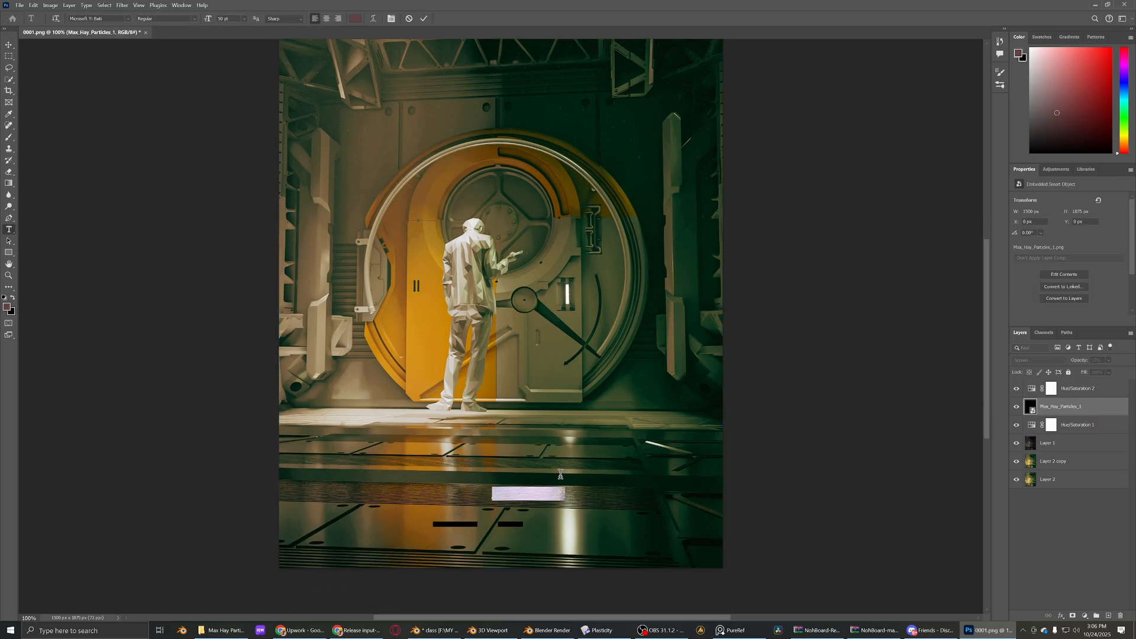
key("BackSpace")
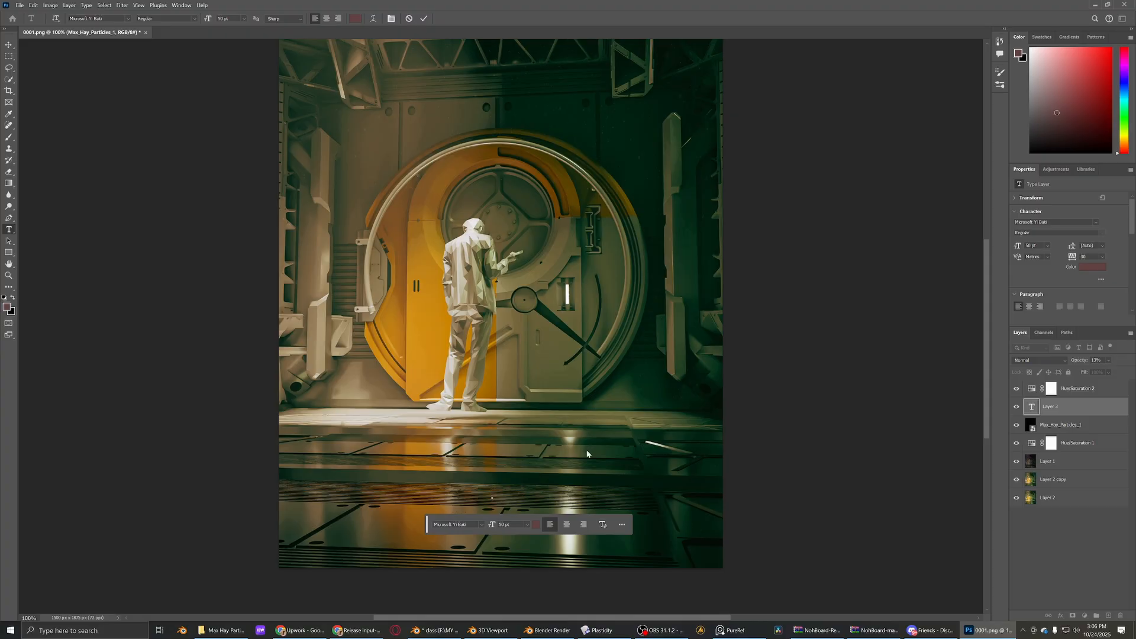
left_click(1065, 413)
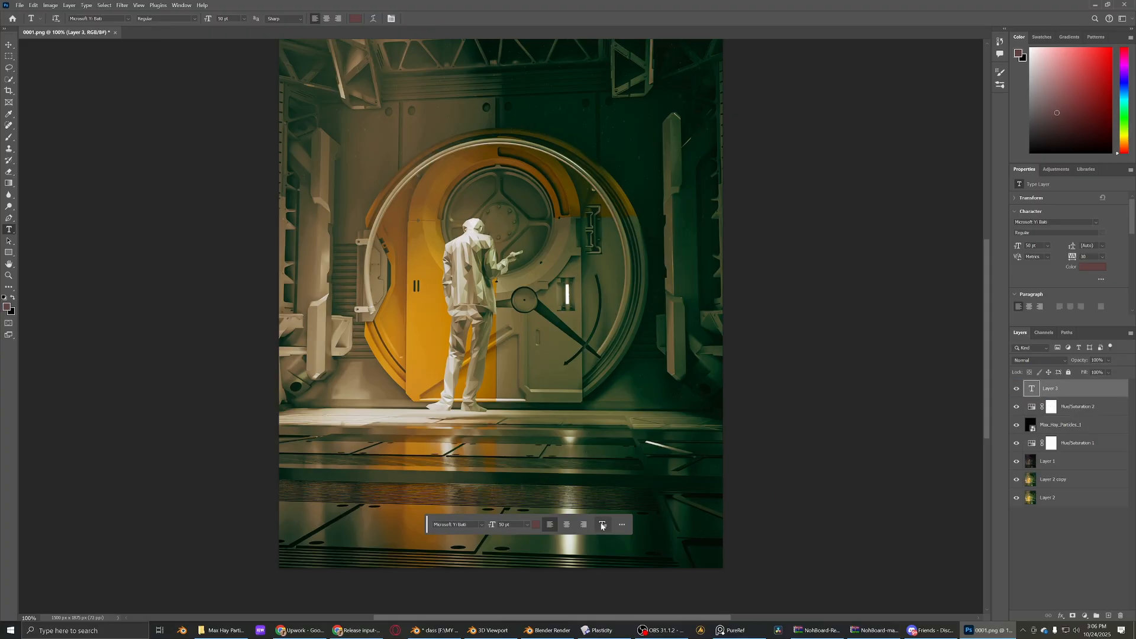
- Add the text CG ASTONISH on the lower floor area and colour it white
left_click(521, 485)
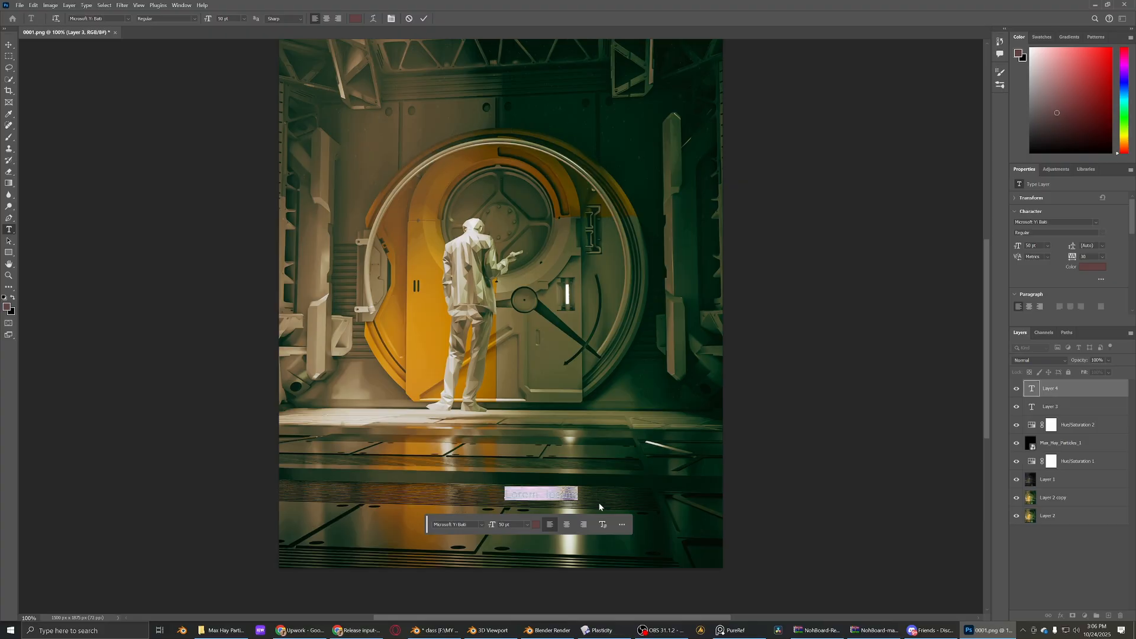
key("BackSpace")
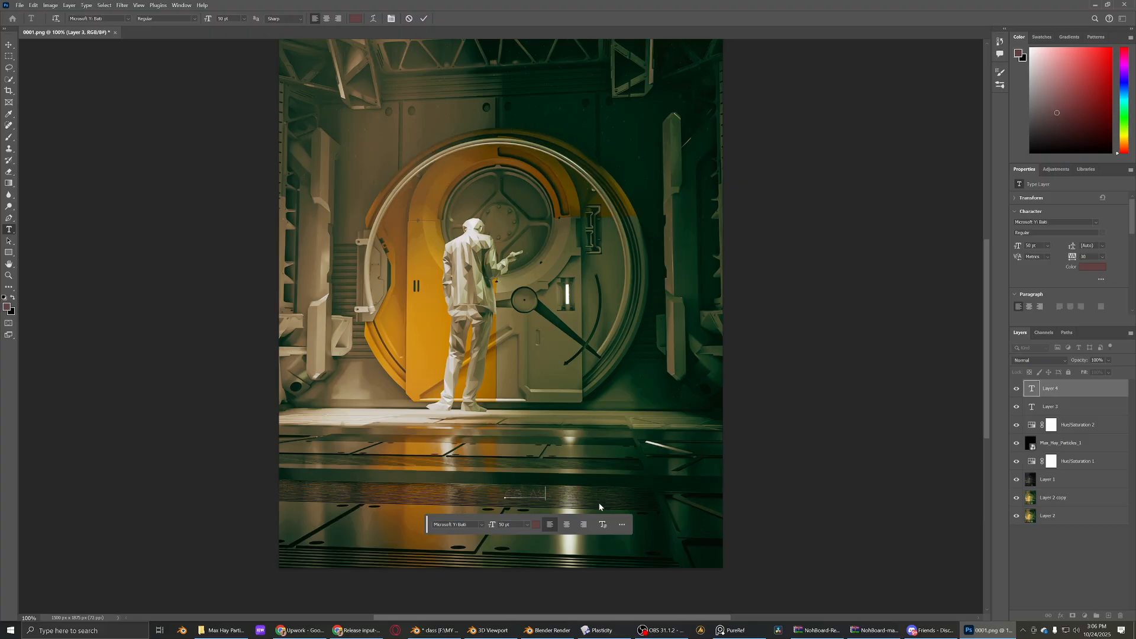
key("ctrl+a")
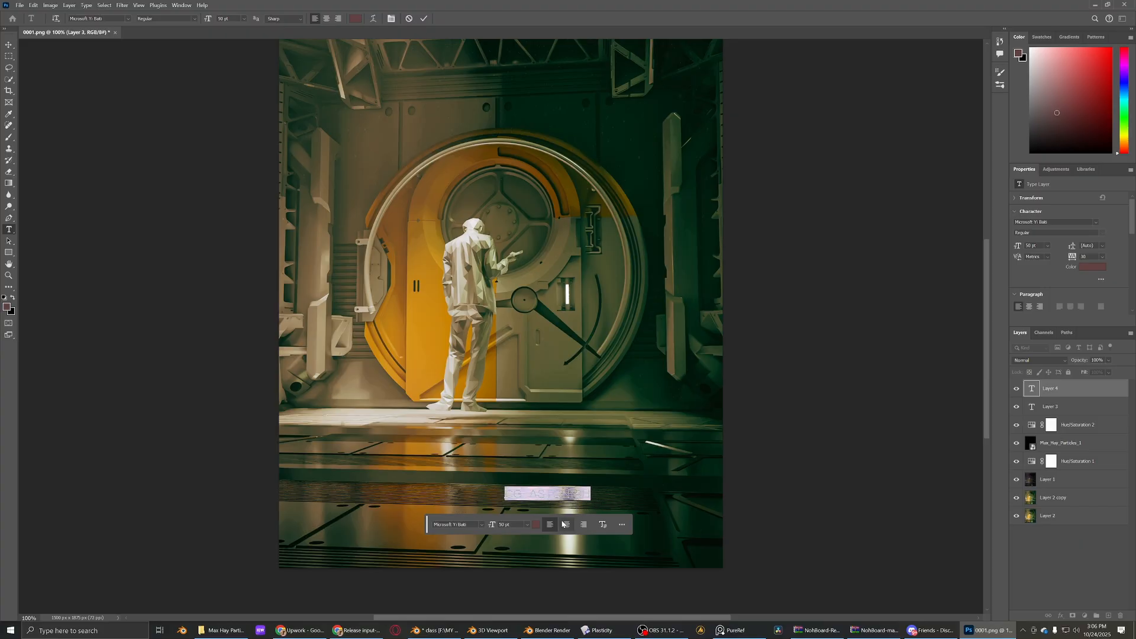
left_click(537, 525)
left_click_drag(667, 407, 565, 241)
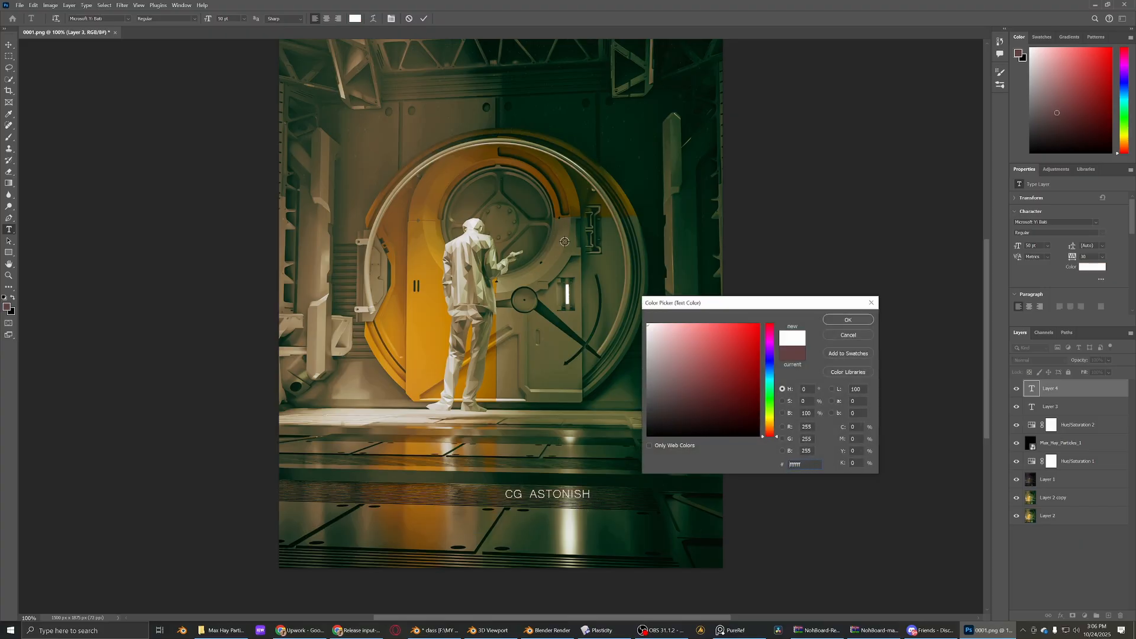
left_click(828, 319)
key("Escape")
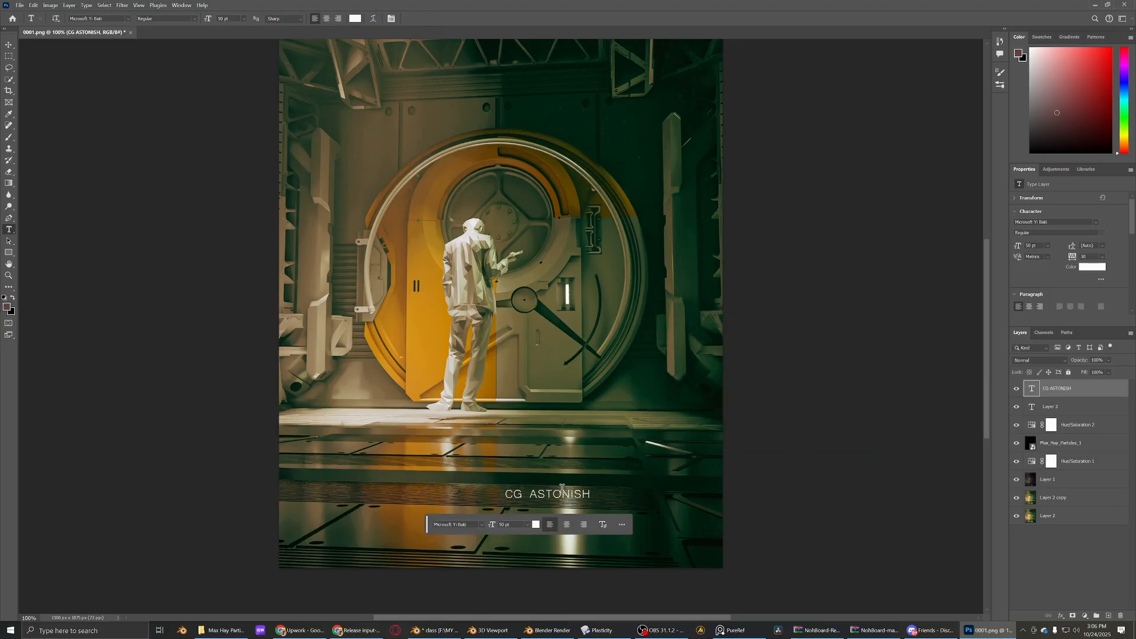
- Move the CG ASTONISH text down to the centre of the image's lower edge and delete the empty Layer 3 text layer
left_click(9, 44)
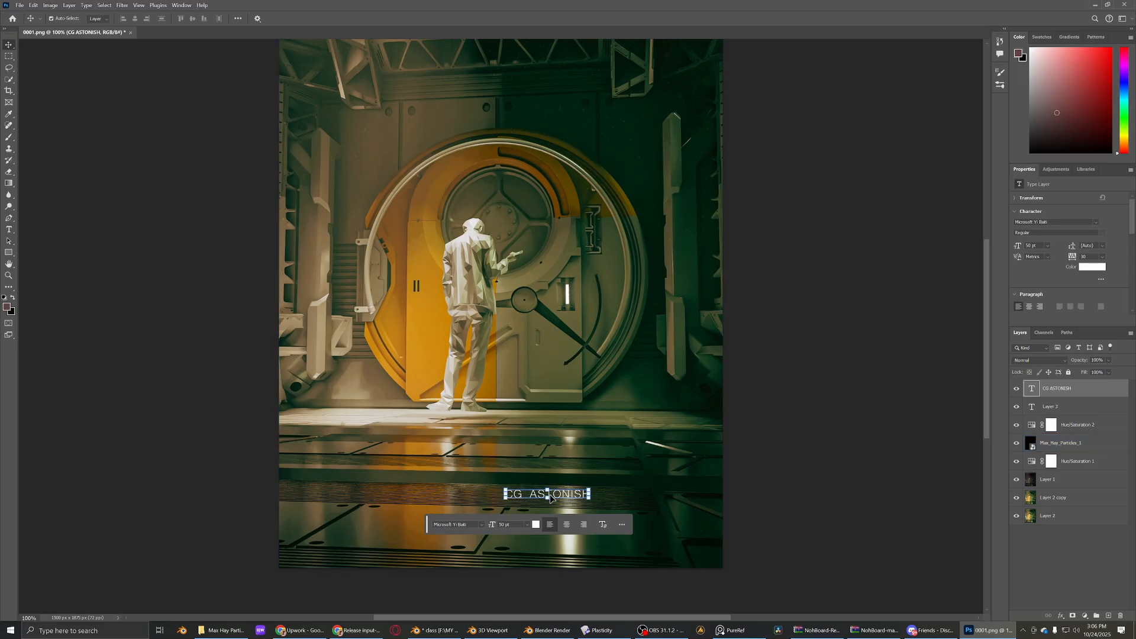
left_click_drag(550, 497, 497, 534)
left_click(1036, 417)
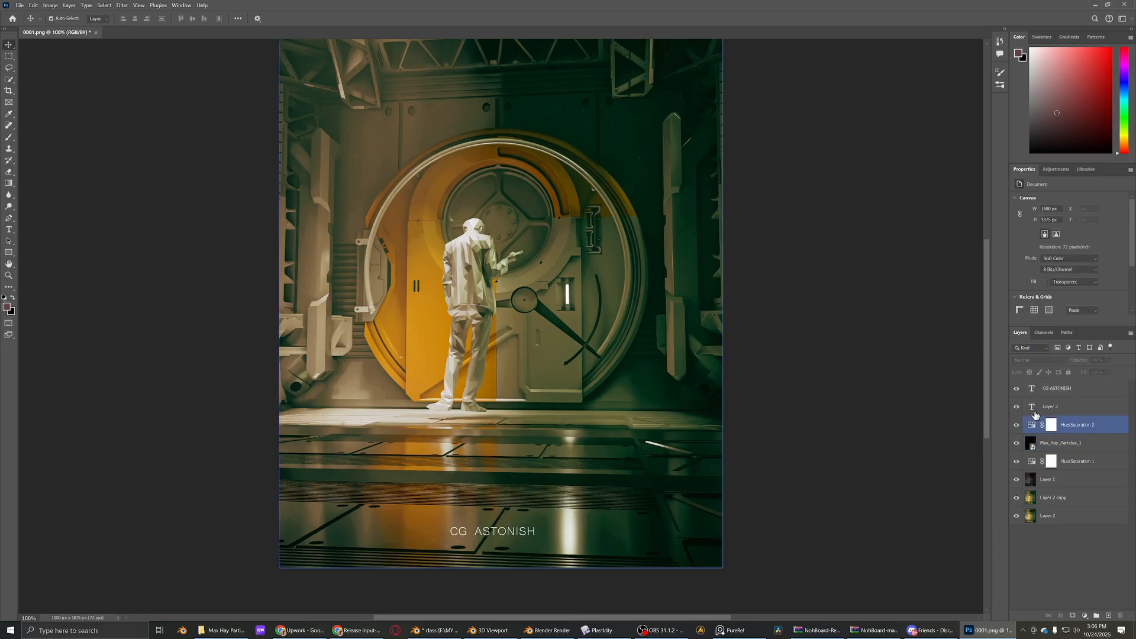
left_click(1049, 407)
key("Delete")
left_click(815, 397)
scroll(827, 407, "up", 1)
scroll(823, 411, "up", 3)
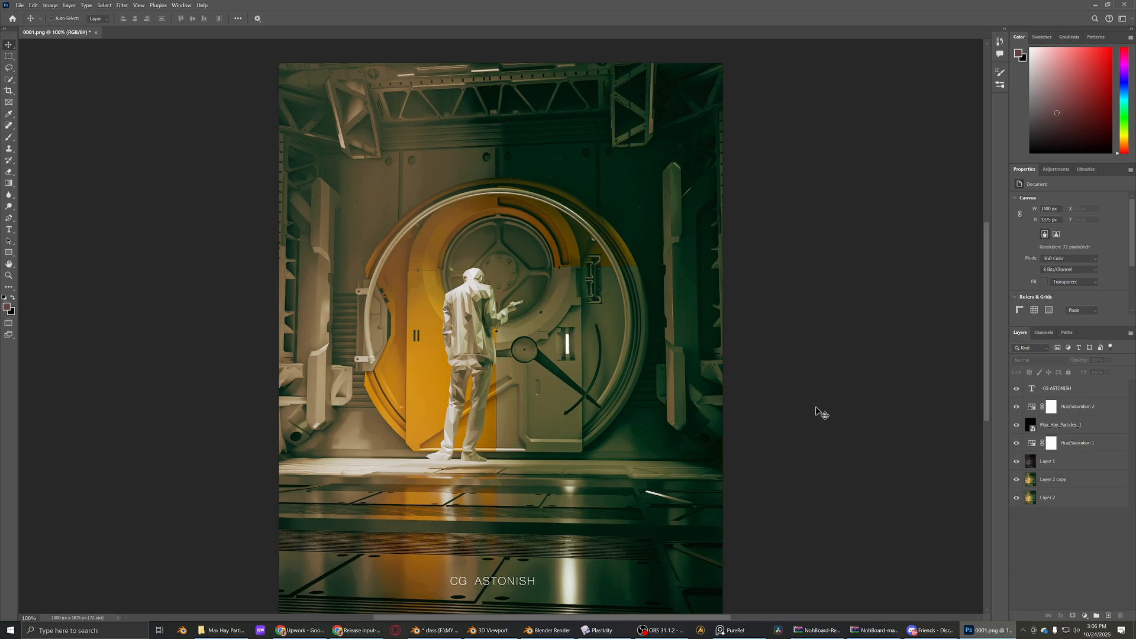
key("ctrl+minus")
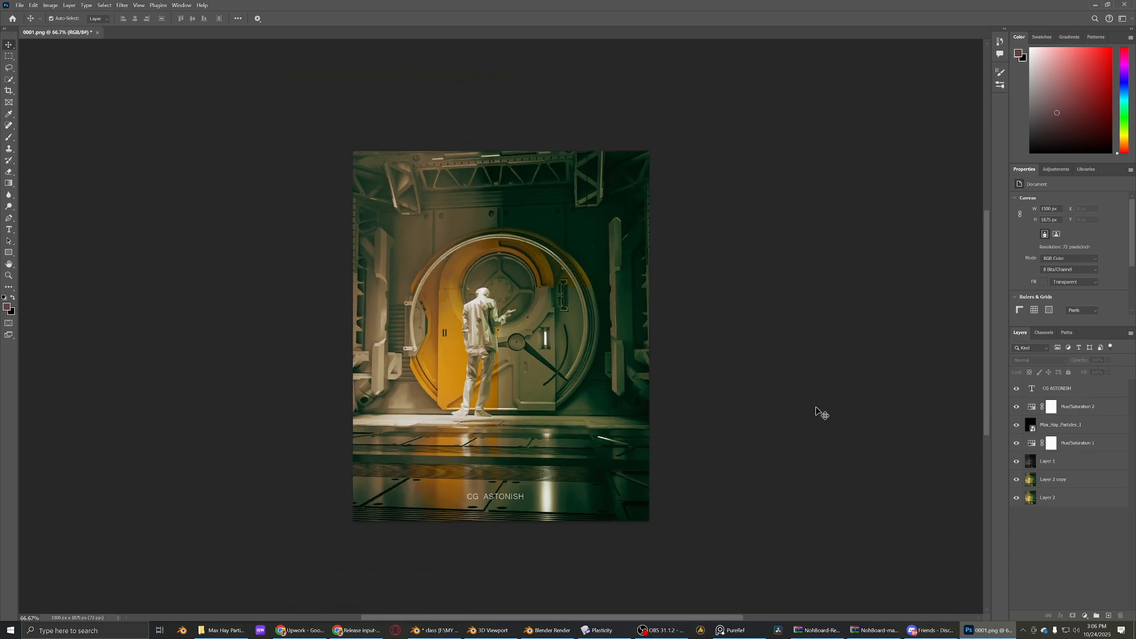
left_click(19, 6)
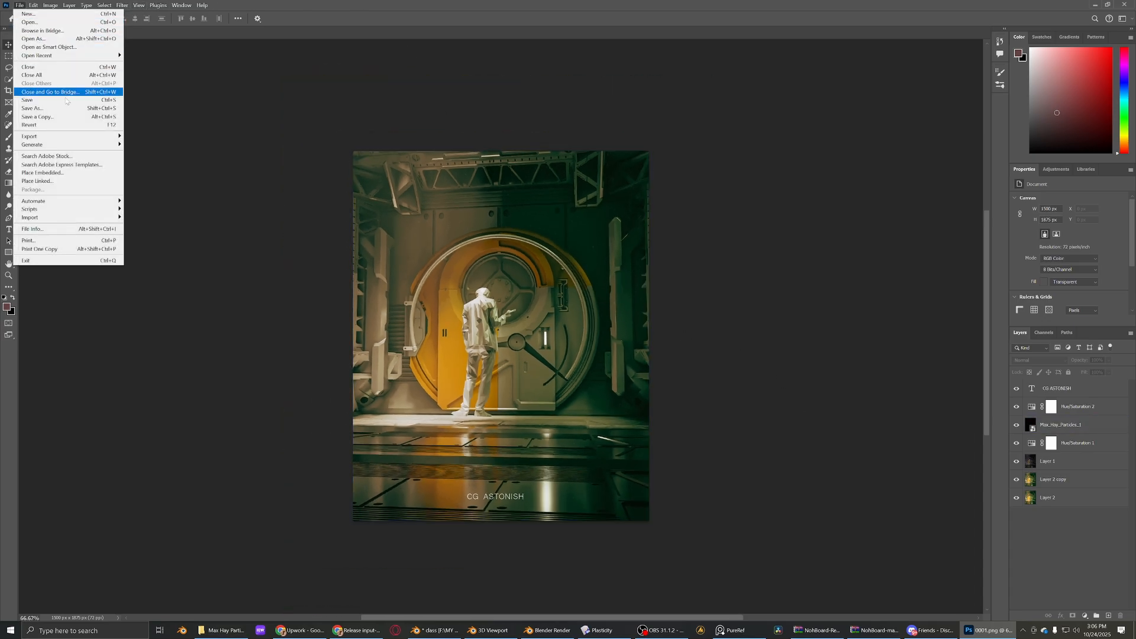
left_click(90, 125)
key("ctrl+z")
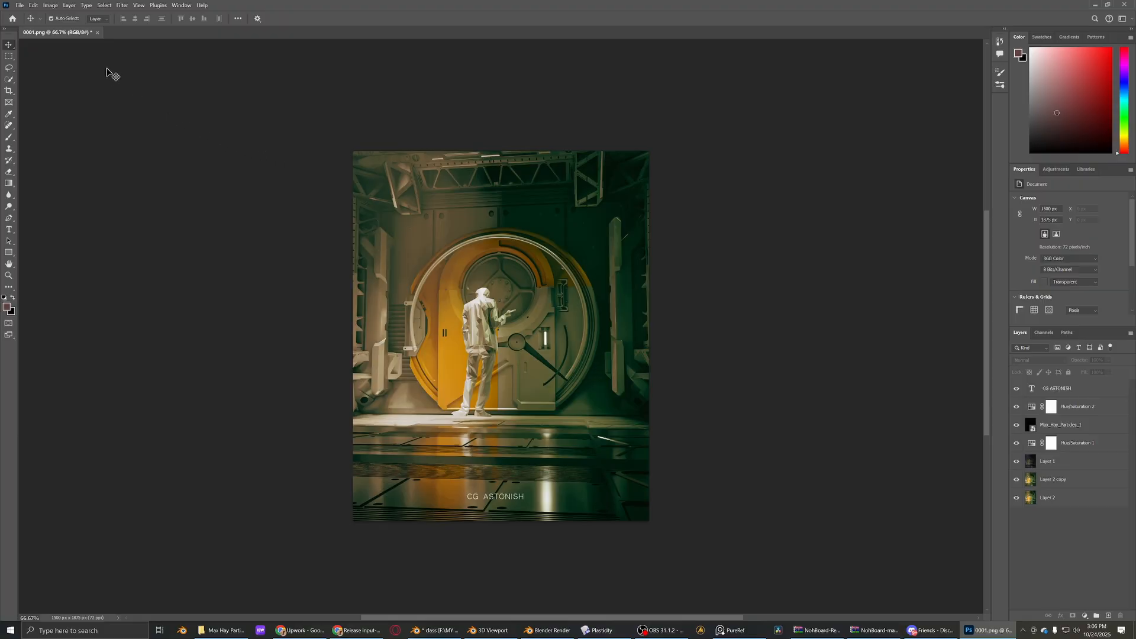
- Quick-export the image as a PNG named AADASD to drive H
left_click(24, 6)
mouse_move(66, 137)
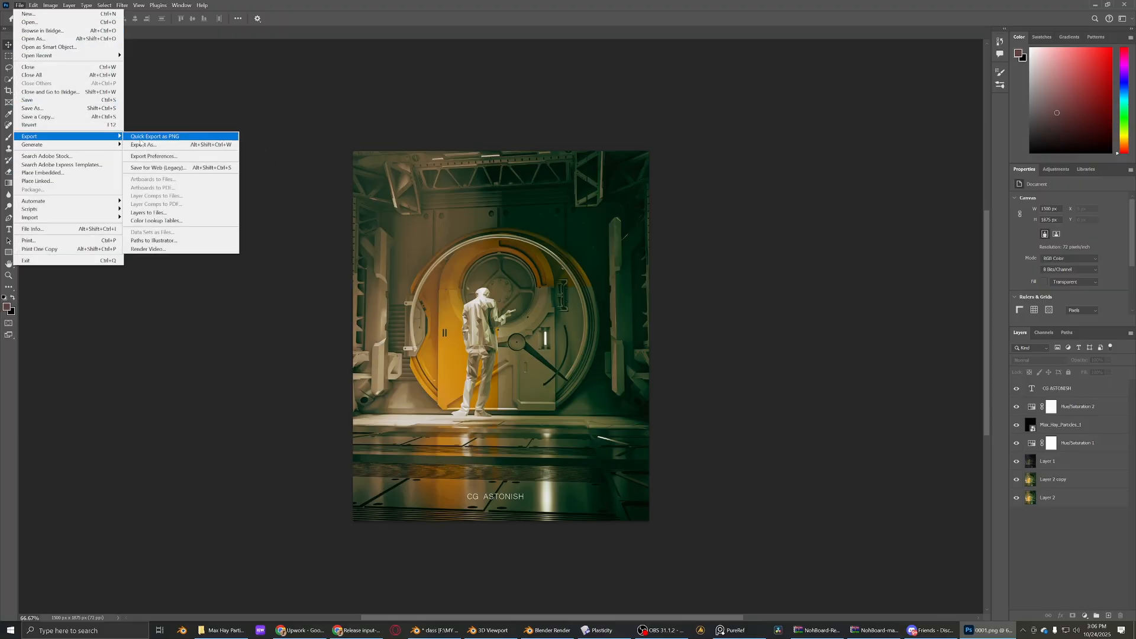
left_click(154, 140)
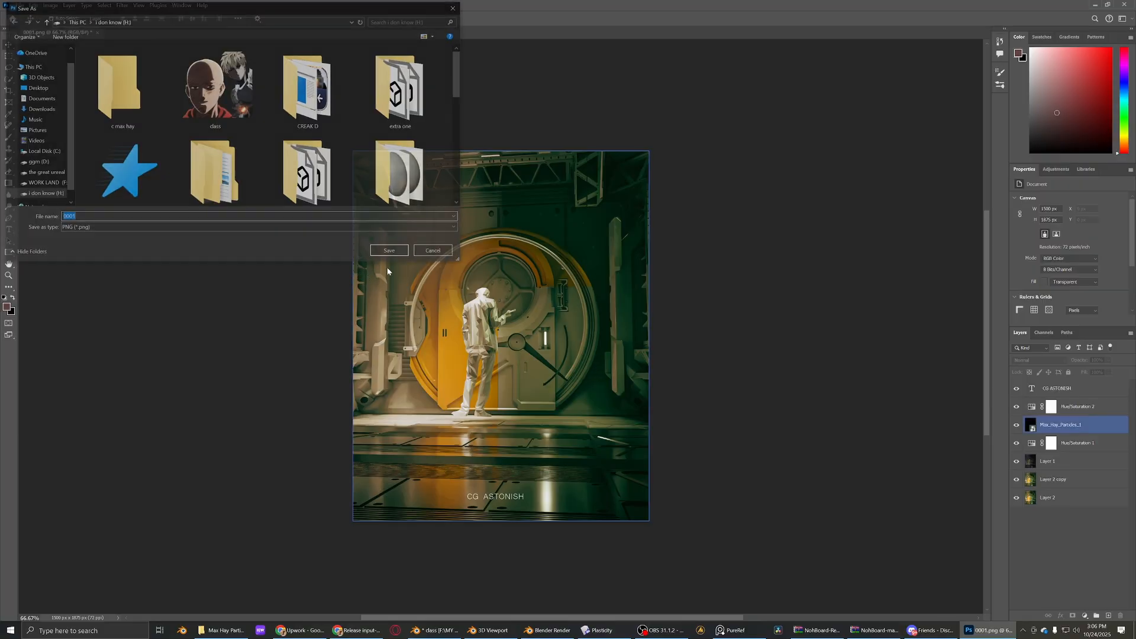
scroll(281, 185, "down", 2)
type("AADASD")
left_click(382, 255)
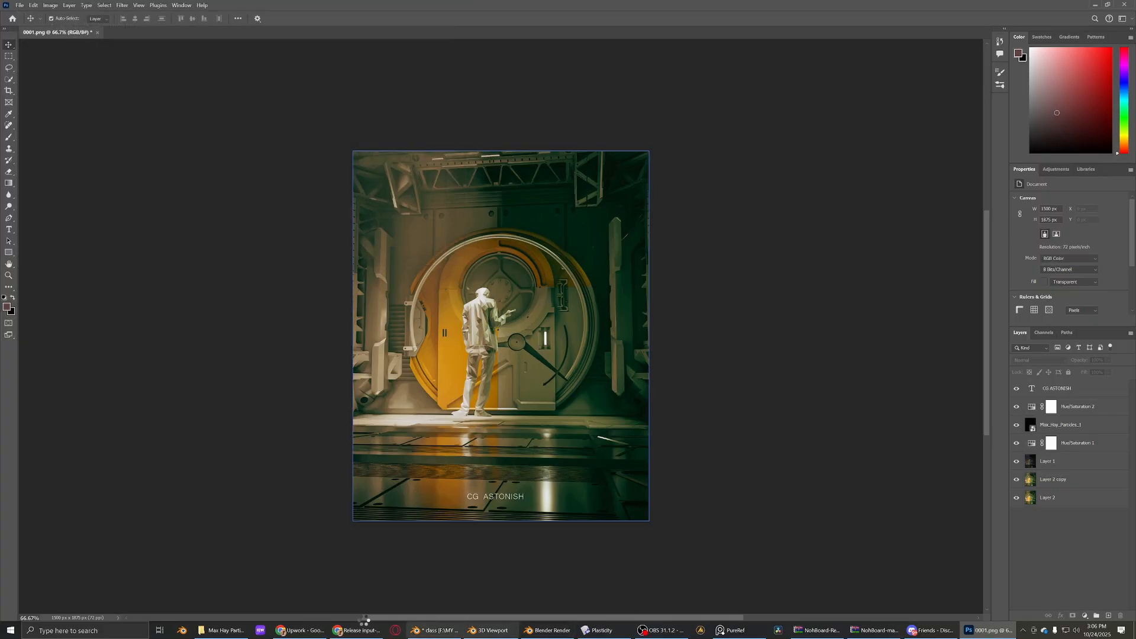
- Switch to File Explorer and look for the exported AADASD image on drive H
left_click(224, 630)
left_click(480, 259)
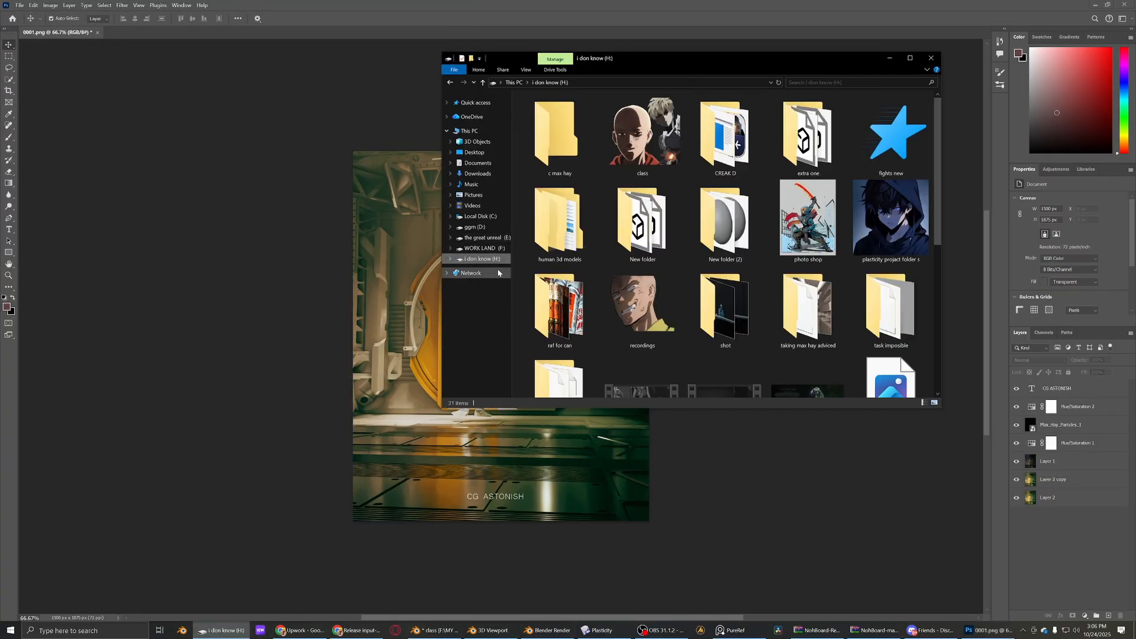
scroll(583, 284, "down", 5)
- Place the 0001 image from the tmp folder on drive C into the document, with its layer directly below Hue/Saturation 1
left_click(479, 216)
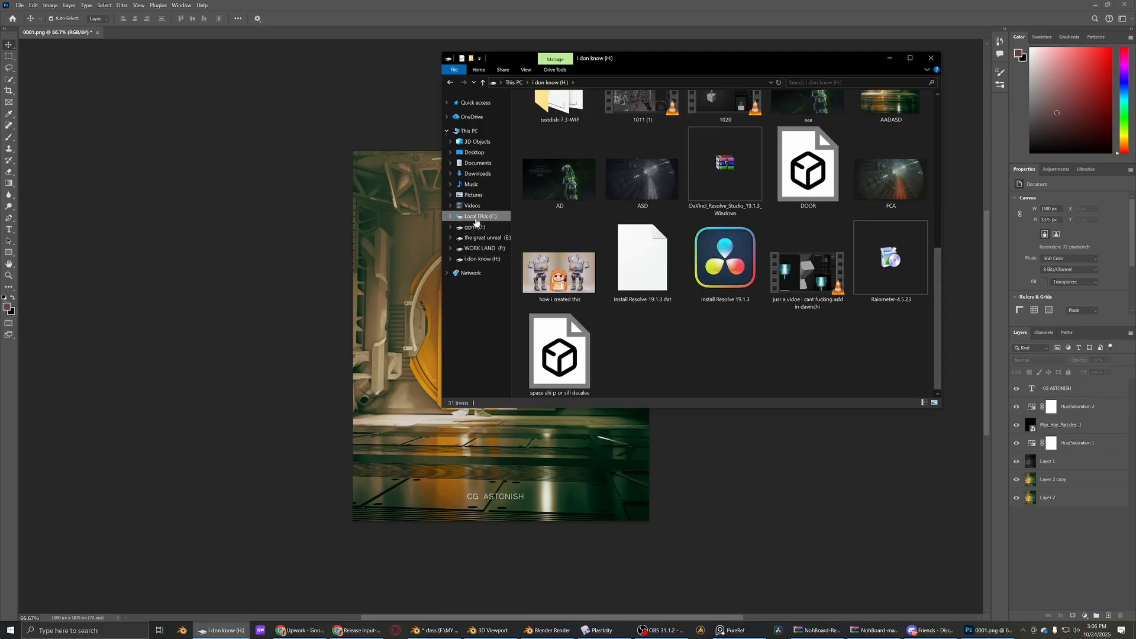
left_click(536, 176)
double_click(536, 167)
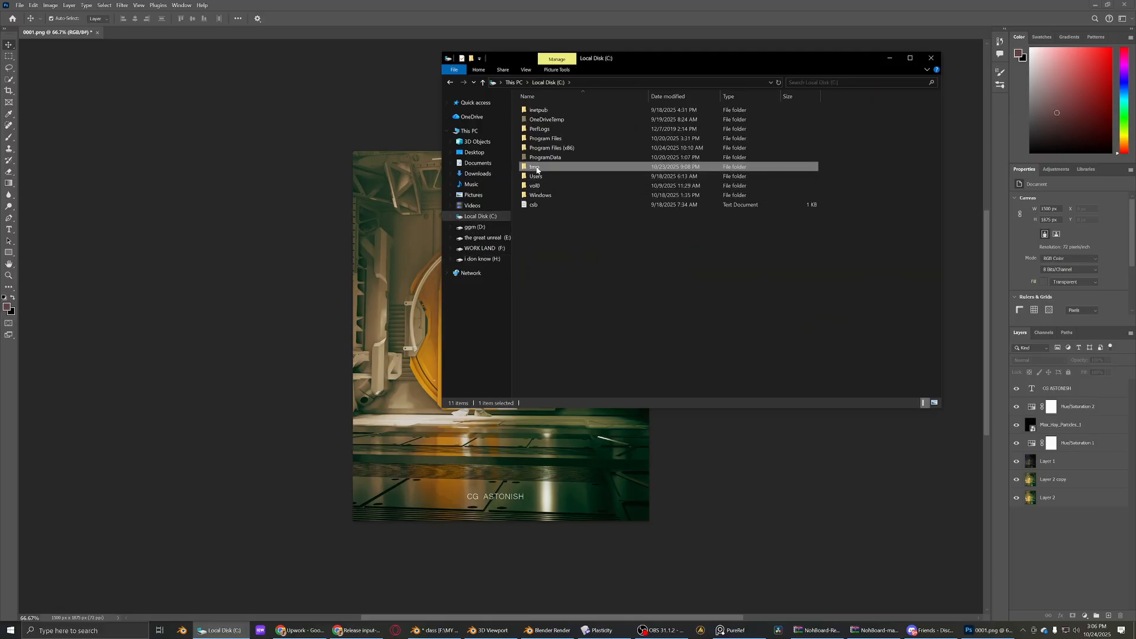
left_click_drag(651, 118, 411, 289)
left_click_drag(1039, 390, 1053, 476)
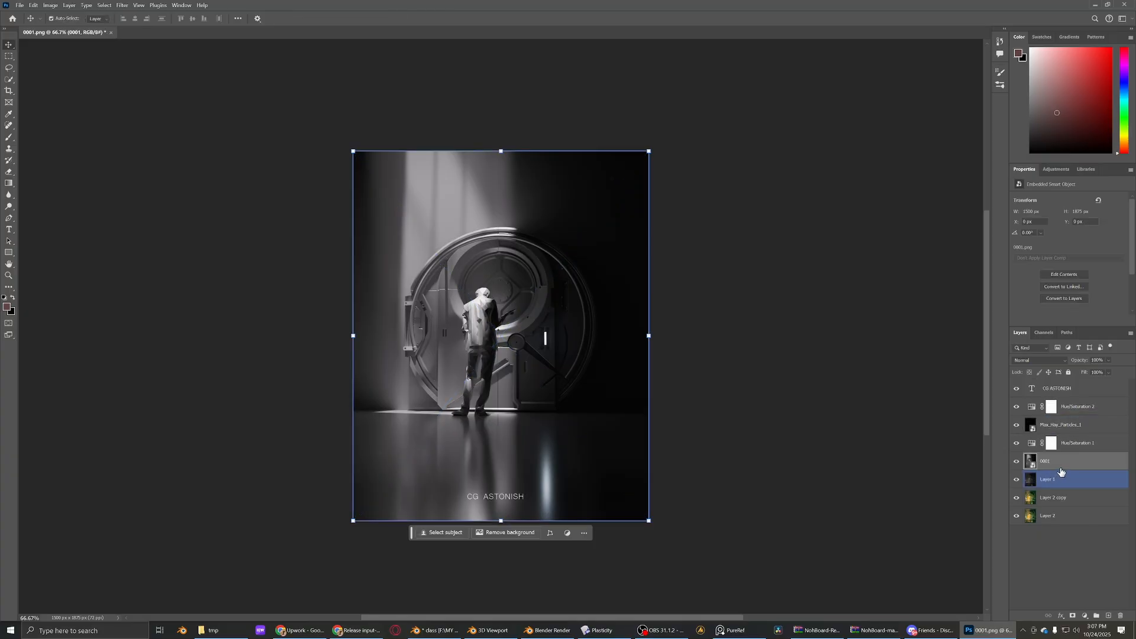
- Open Camera Raw on the 0001 layer and set Exposure +0.30, Shadows about +51, Whites about +45, with slight Contrast and Highlights adjustments
left_click(730, 373)
left_click(1072, 462)
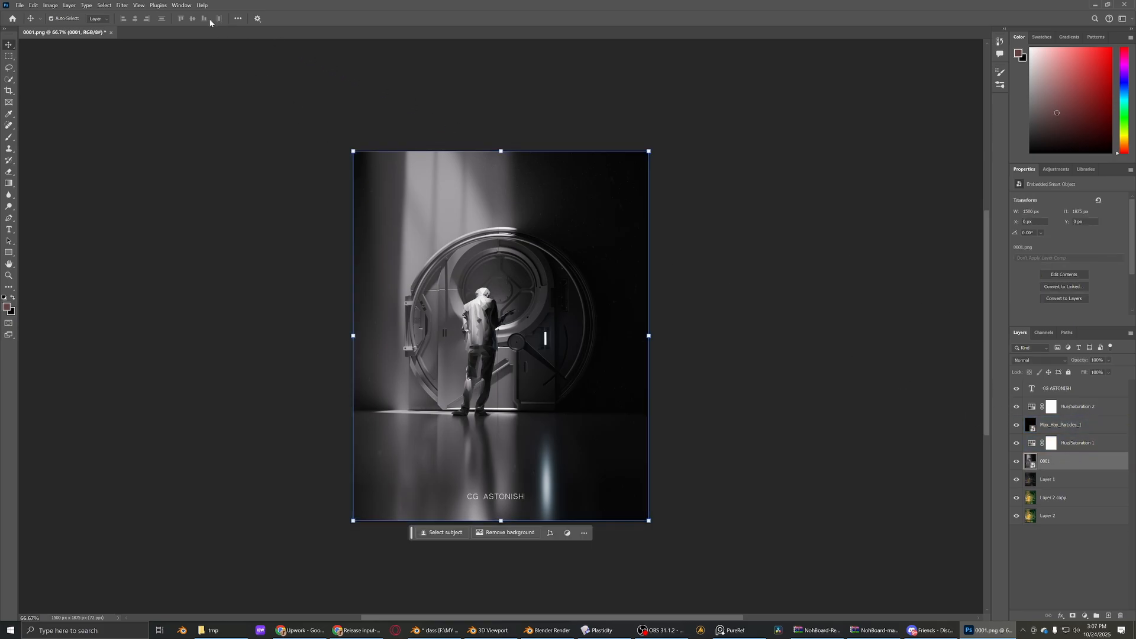
left_click(122, 5)
left_click(153, 32)
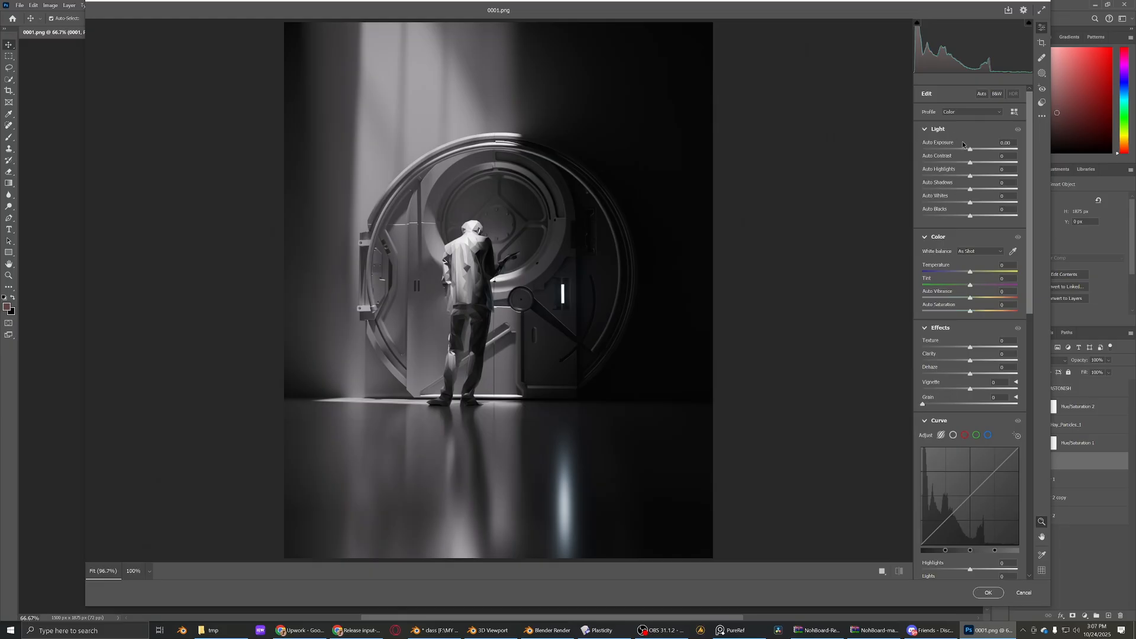
left_click_drag(971, 150, 975, 216)
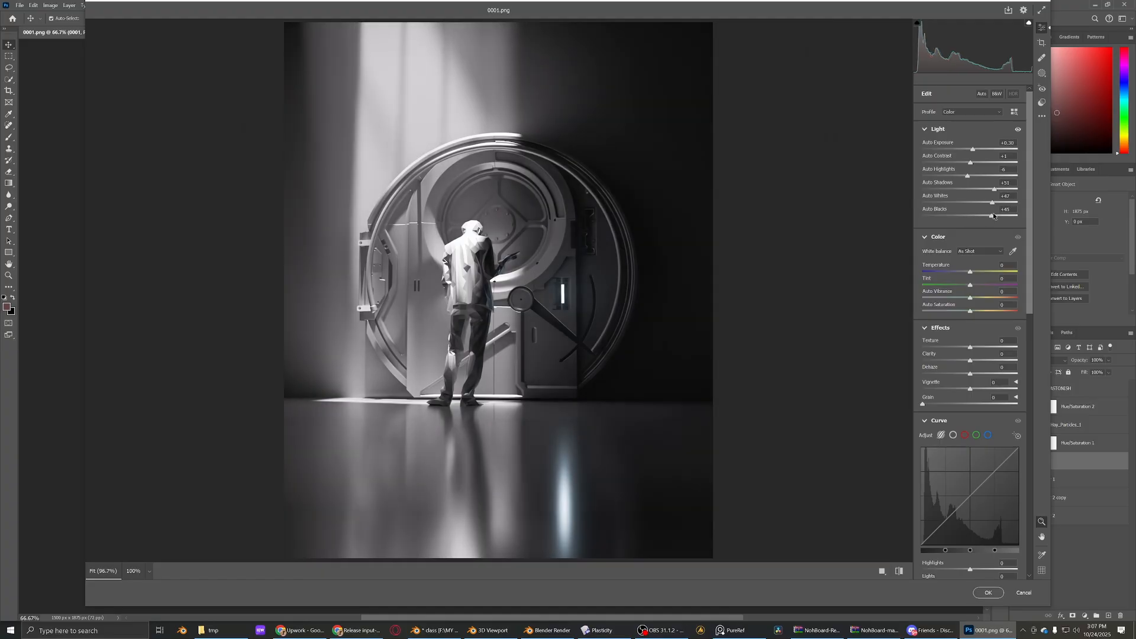
- Set Temperature -7, Tint -16 and Vibrance +40, lower Saturation slightly, and set Texture about +36, Clarity +7 and Dehaze +13
mouse_move(974, 268)
left_mouse_down()
mouse_move(988, 270)
mouse_move(964, 272)
left_mouse_up()
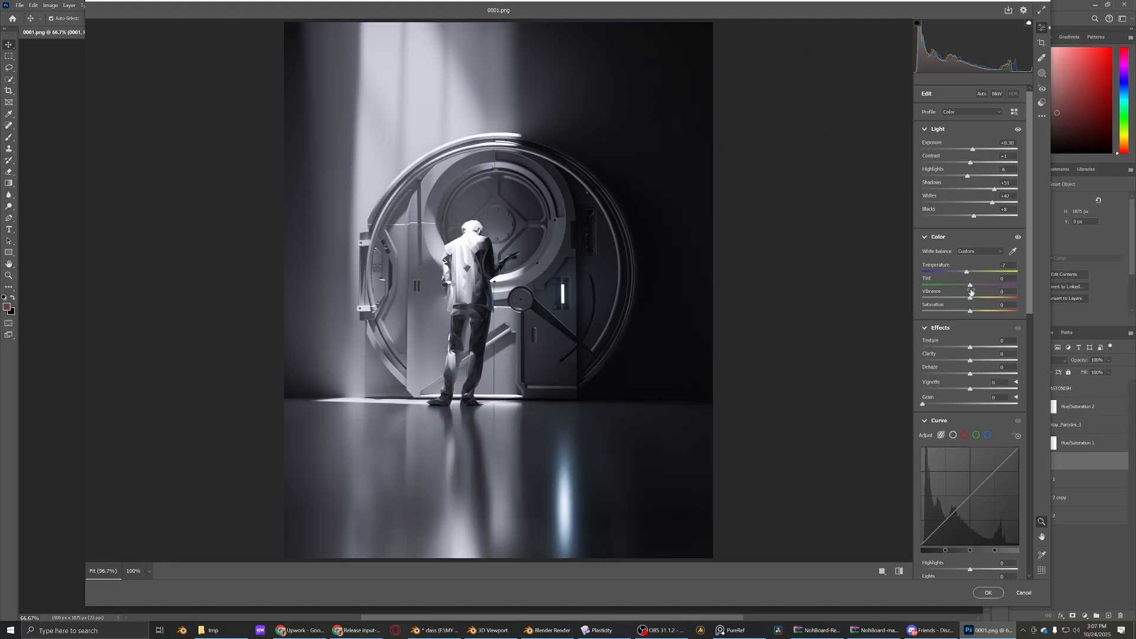
left_click_drag(970, 286, 967, 311)
mouse_move(977, 362)
left_mouse_down()
mouse_move(993, 363)
mouse_move(947, 360)
mouse_move(977, 374)
left_mouse_up()
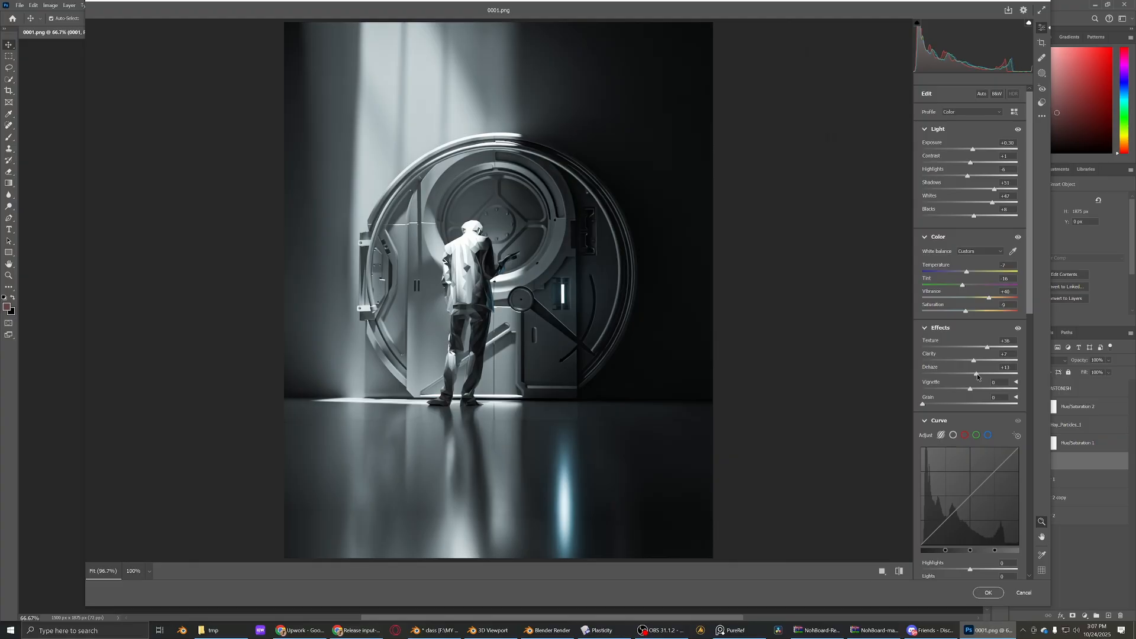
left_click_drag(957, 403, 929, 403)
- Set the tone curve's Highlights to +21 and Lights to -10
scroll(970, 424, "down", 5)
mouse_move(970, 410)
left_mouse_down()
mouse_move(915, 406)
mouse_move(983, 406)
mouse_move(985, 424)
mouse_move(965, 423)
left_mouse_up()
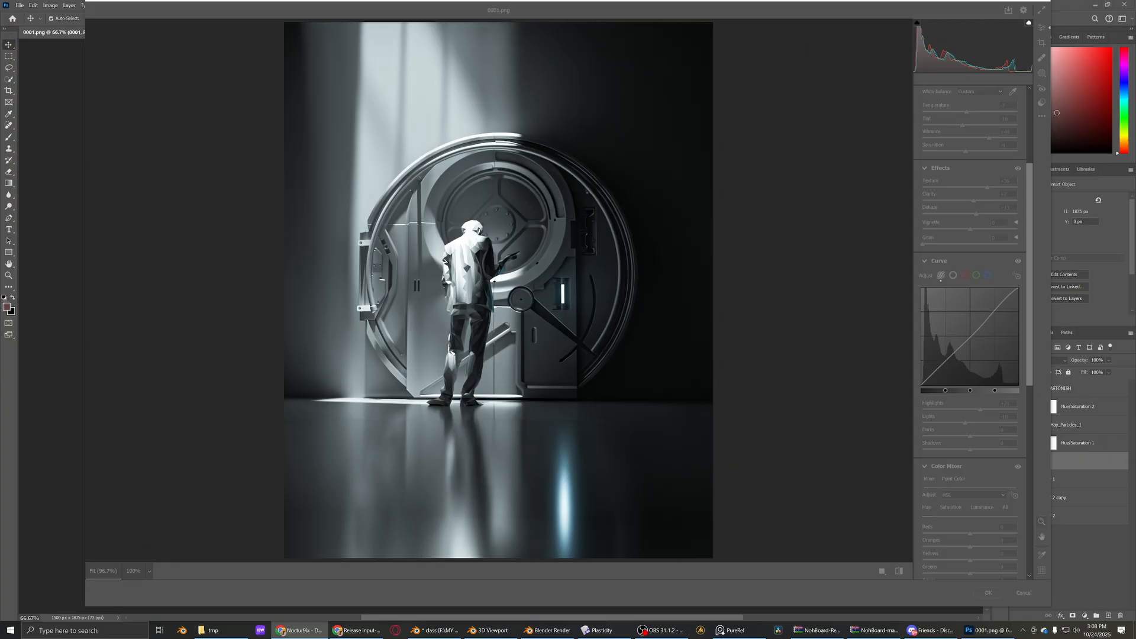
left_click(852, 399)
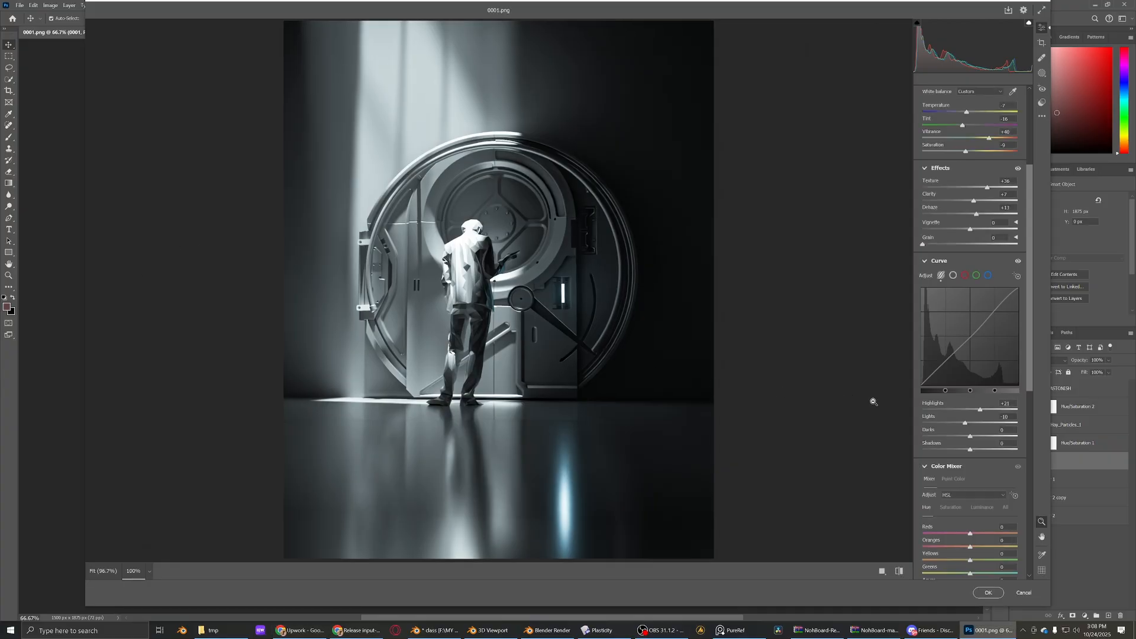
- Tint the shadows teal in Color Grading with a hue of about 156 and a saturation of 12
scroll(976, 529, "down", 2)
scroll(957, 453, "down", 2)
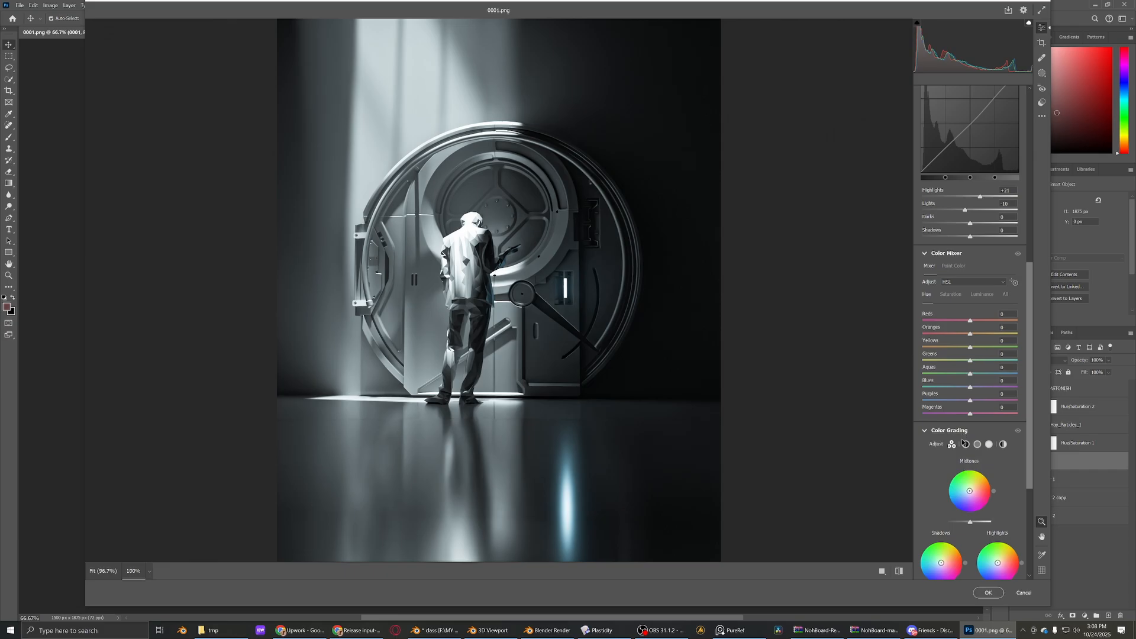
left_click(966, 444)
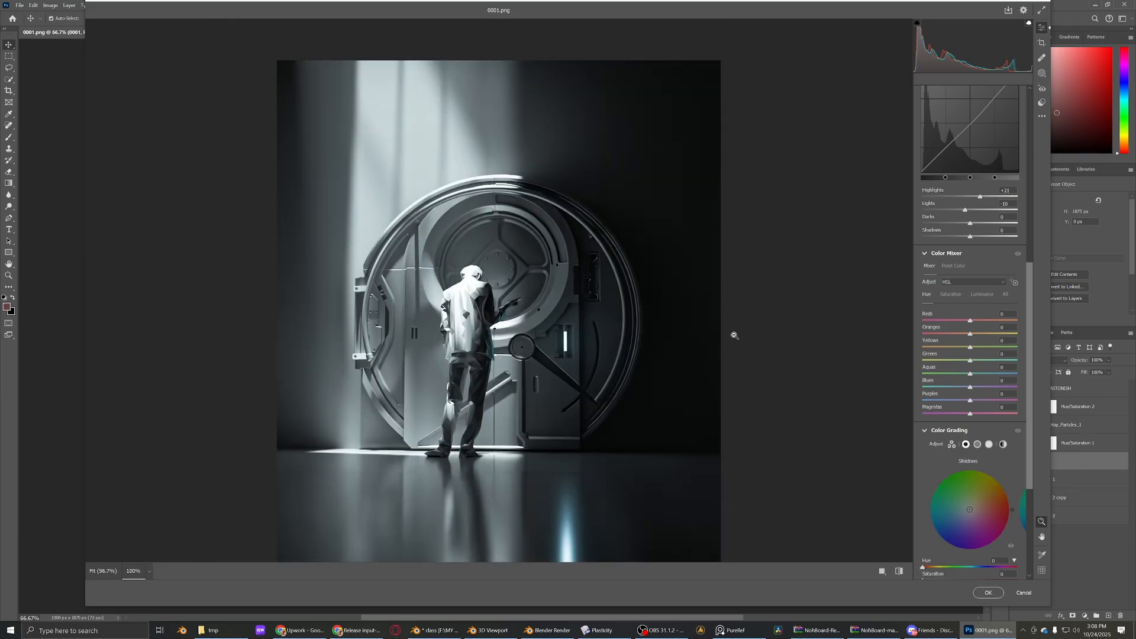
scroll(954, 533, "down", 2)
scroll(954, 533, "down", 1)
mouse_move(934, 421)
left_mouse_down()
mouse_move(963, 424)
mouse_move(938, 408)
mouse_move(1006, 409)
mouse_move(935, 422)
left_mouse_up()
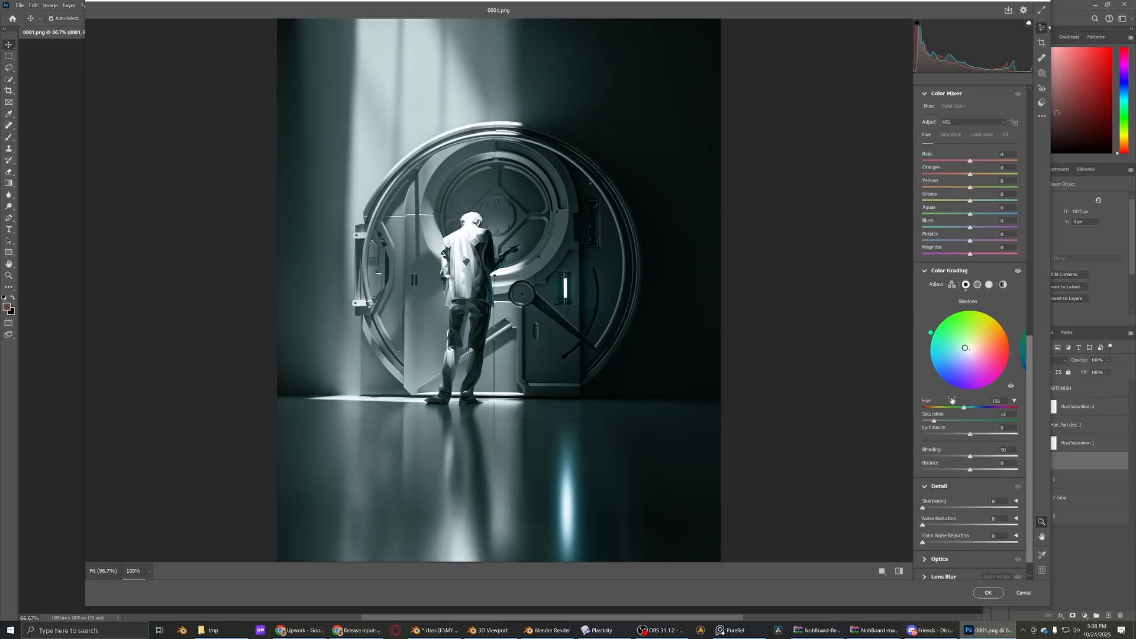
- Try tinting the midtones and the highlights in Color Grading
left_click(978, 285)
left_click_drag(983, 422, 894, 421)
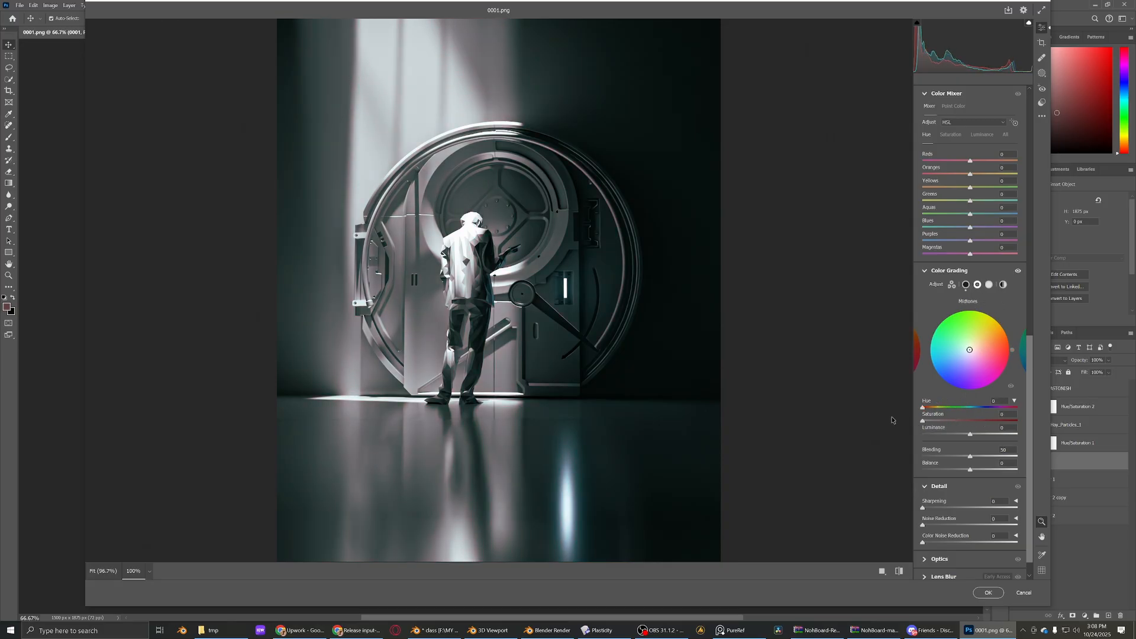
left_click(989, 286)
left_click_drag(937, 422, 901, 421)
- Collapse the Color Mixer settings and look over the Global settings of Color Grading
left_click(1003, 272)
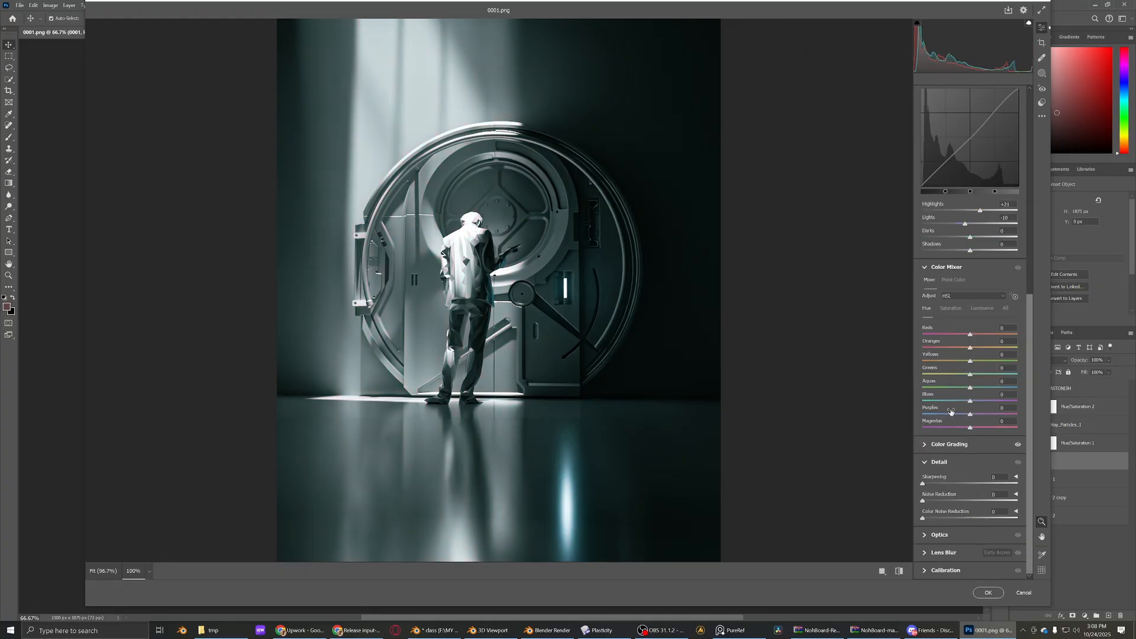
left_click(940, 272)
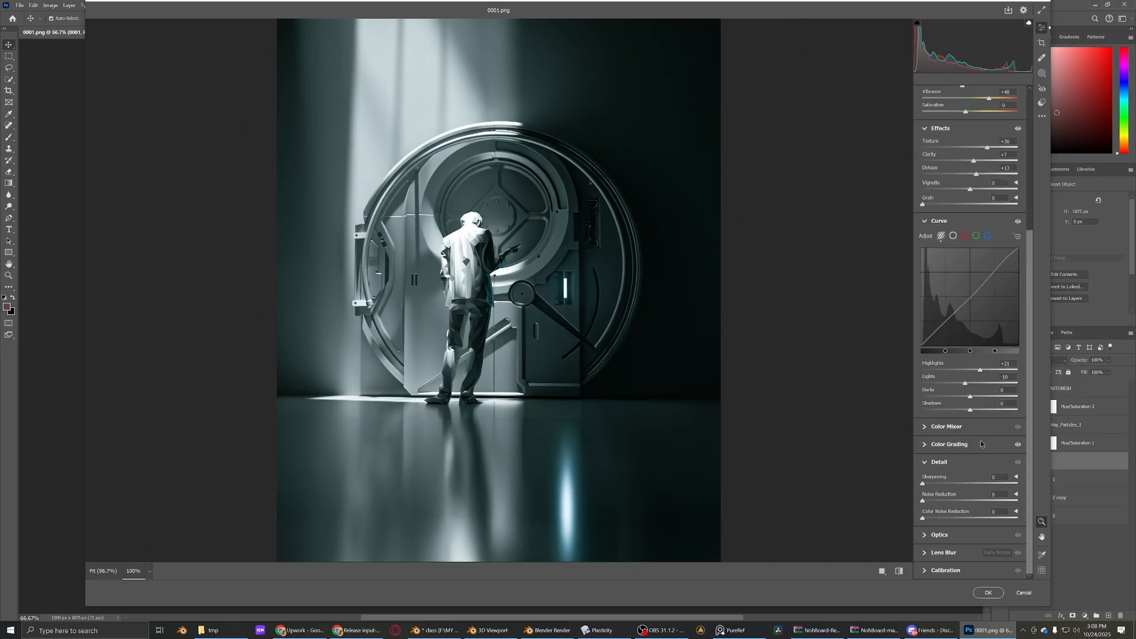
left_click(925, 445)
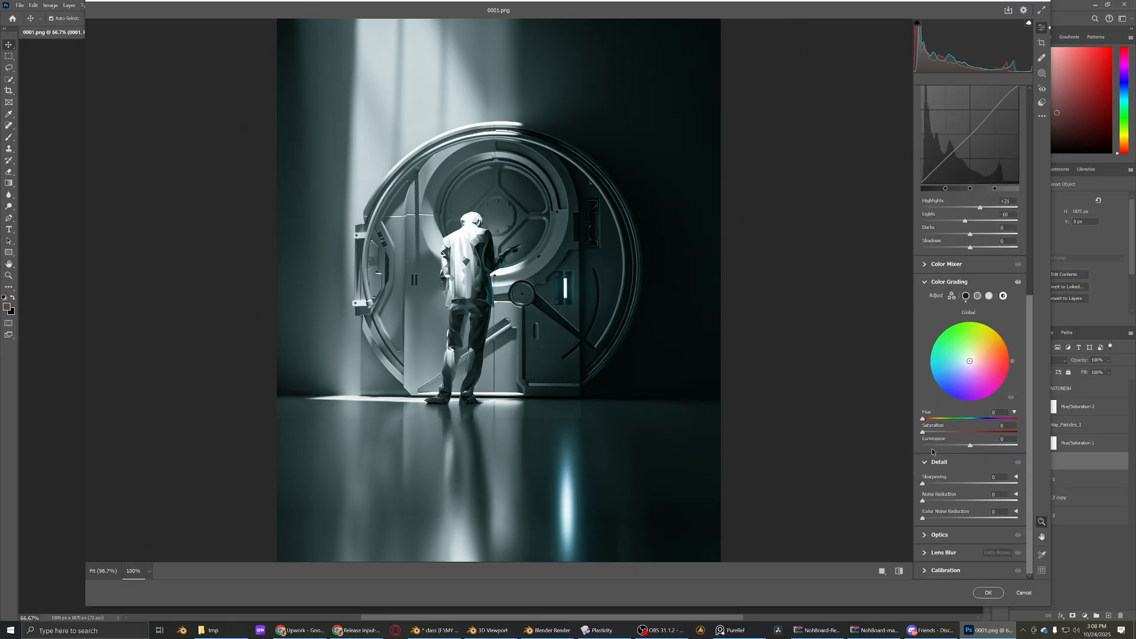
- Finish the Camera Raw grade with global hue 42, saturation 16, blending 36, balance +13 and sharpening about 36, and apply it
mouse_move(934, 433)
left_mouse_down()
mouse_move(973, 433)
mouse_move(937, 434)
mouse_move(935, 413)
left_mouse_up()
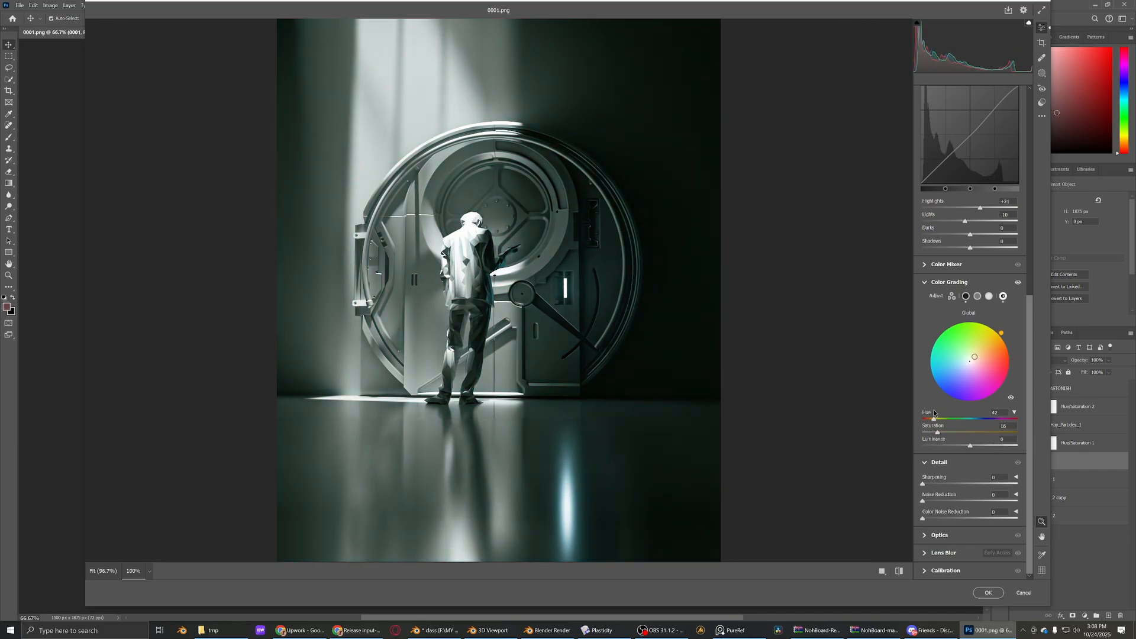
left_click(953, 299)
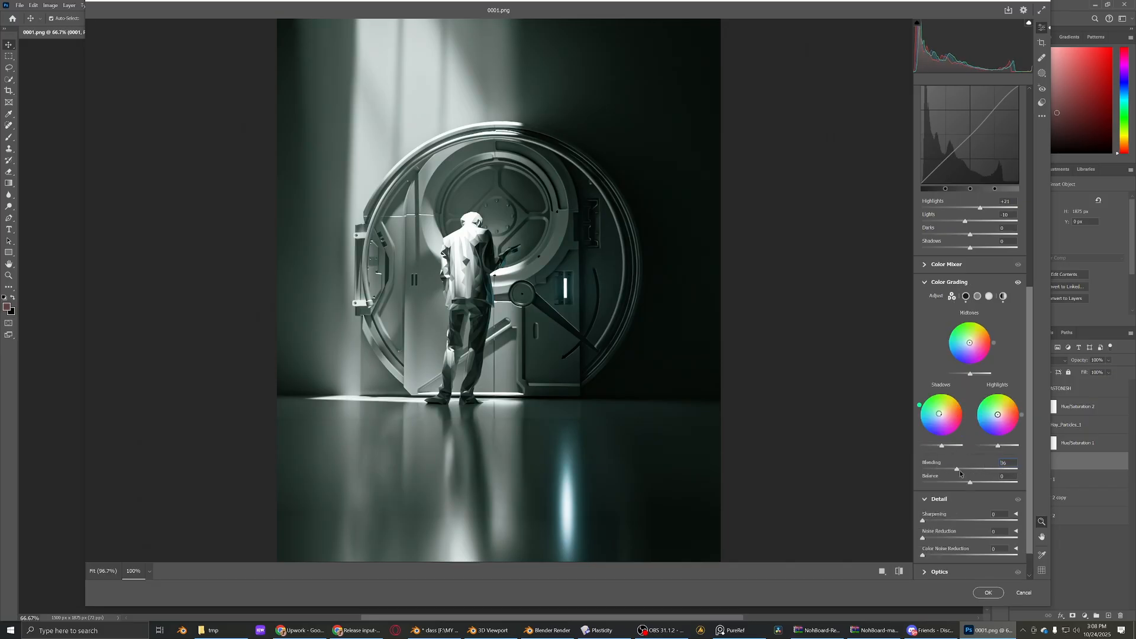
left_click_drag(962, 483, 988, 484)
scroll(976, 484, "down", 1)
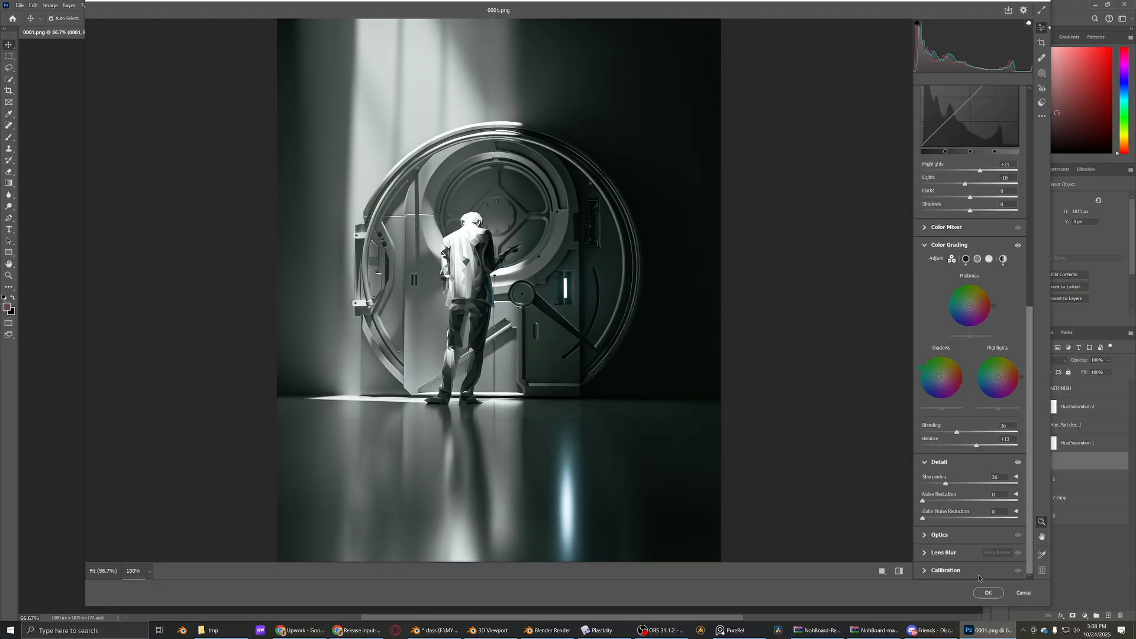
left_click(992, 595)
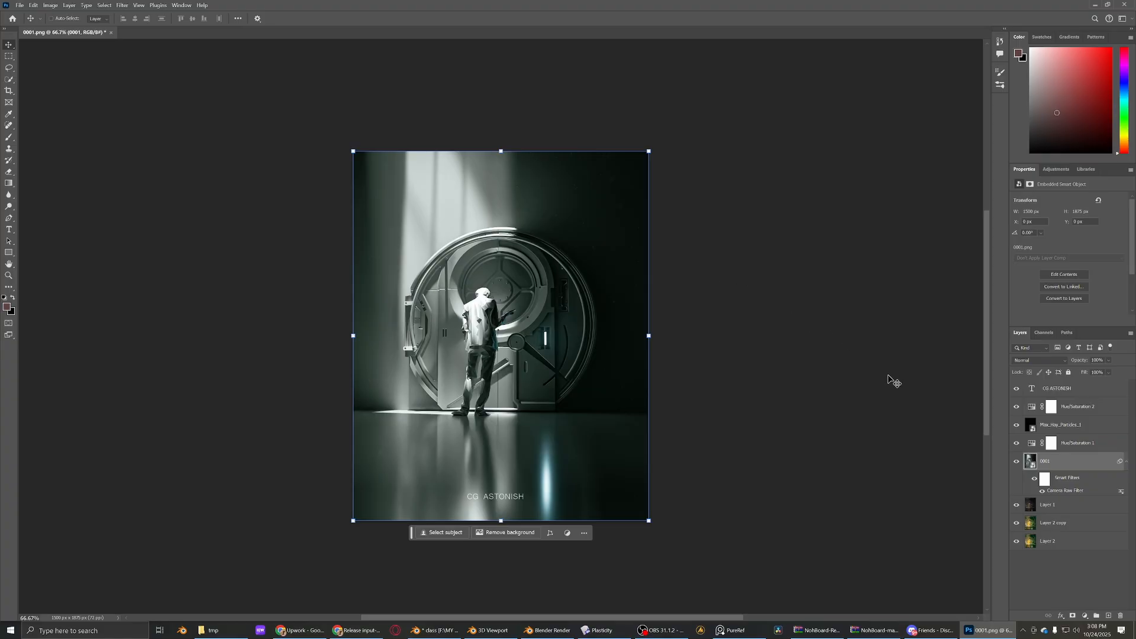
- Undo the Camera Raw grade, duplicate the 0001 layer and reapply the grade to the upper copy
key("ctrl+z")
key("ctrl+shift+a")
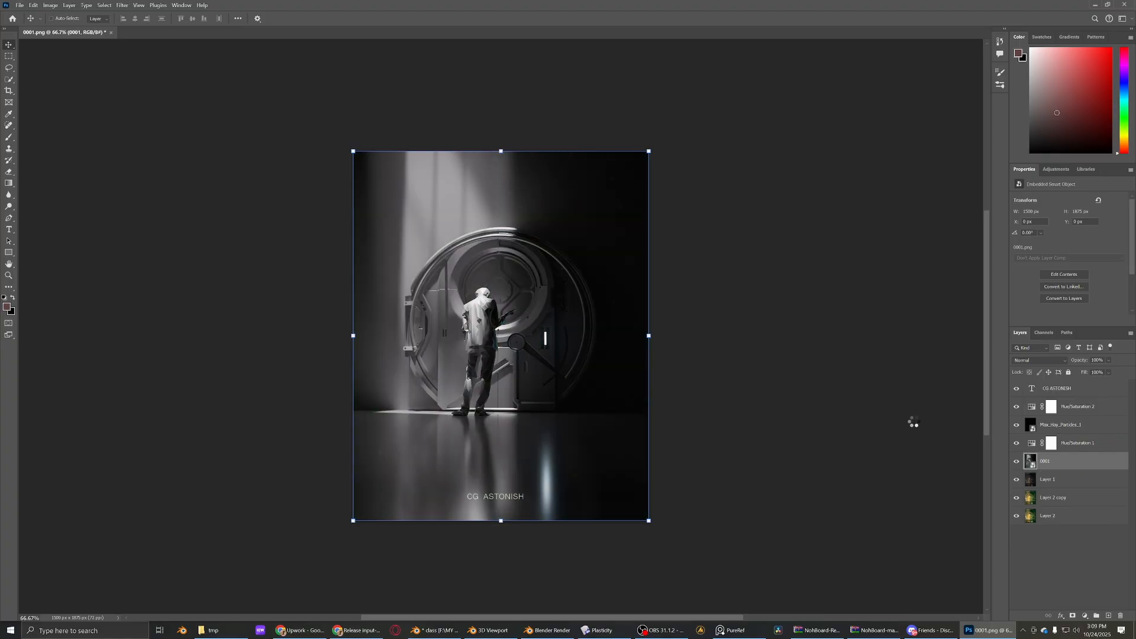
key("ctrl+shift+z")
key("ctrl+shift+z")
- Compare the graded 0001 layer with the original beneath it and lower the graded layer's opacity to about 73%
left_click(1018, 463)
left_click(1018, 463)
left_click(1017, 463)
left_click(1018, 464)
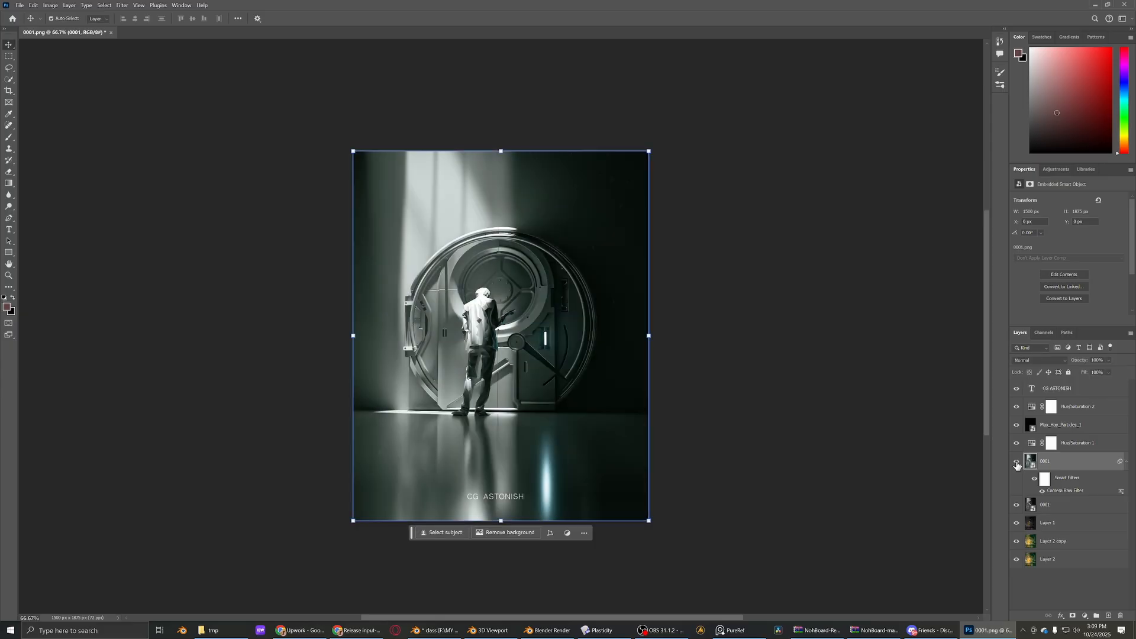
left_click(1108, 360)
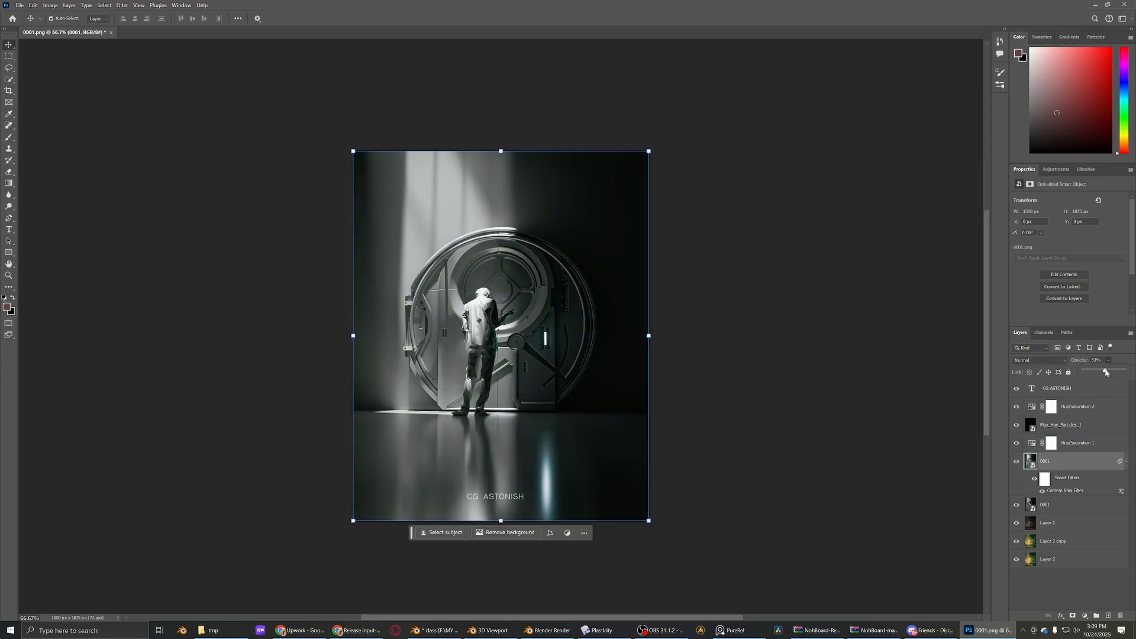
left_click(842, 378)
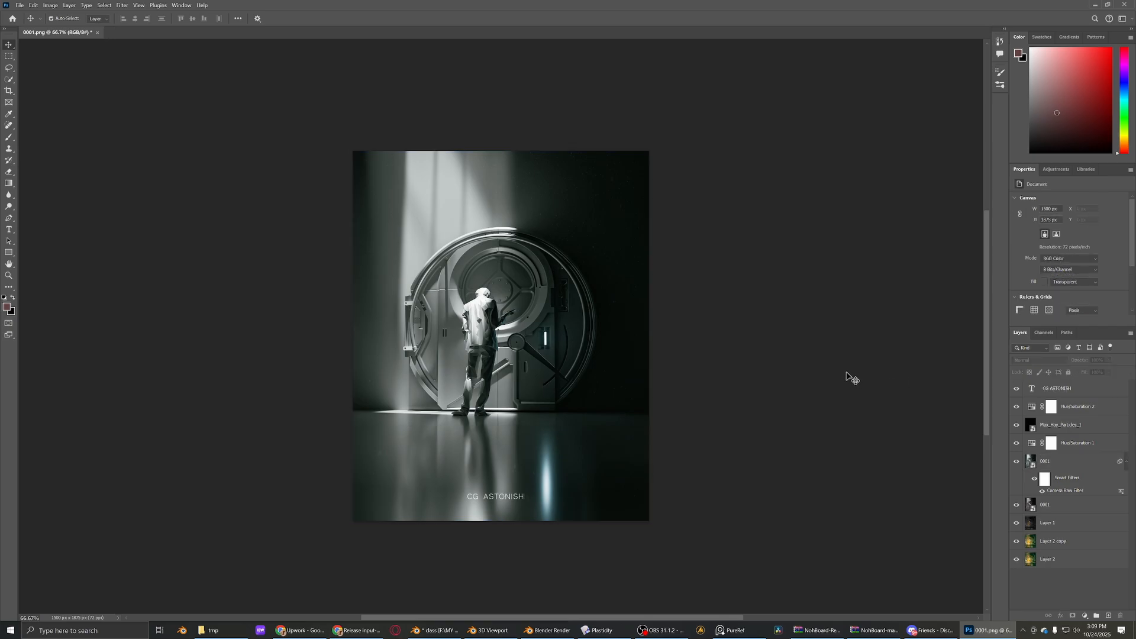
- Hide and delete the two existing Hue/Saturation adjustment layers
left_click(1049, 411)
left_click(1017, 410)
left_click(1017, 444)
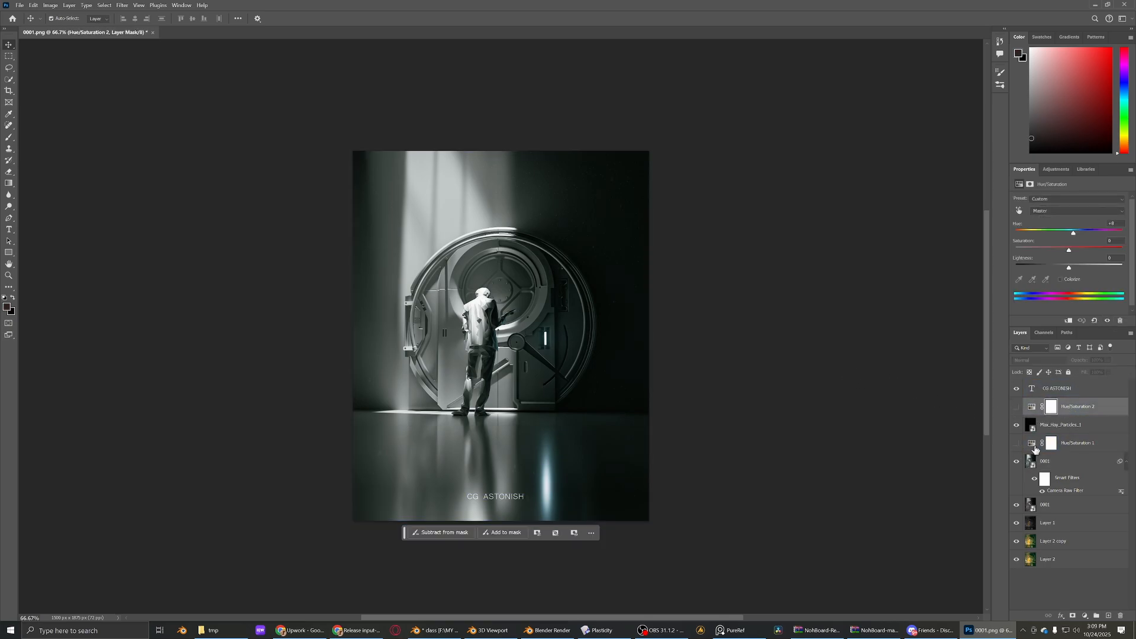
left_click(1033, 443)
key("Delete")
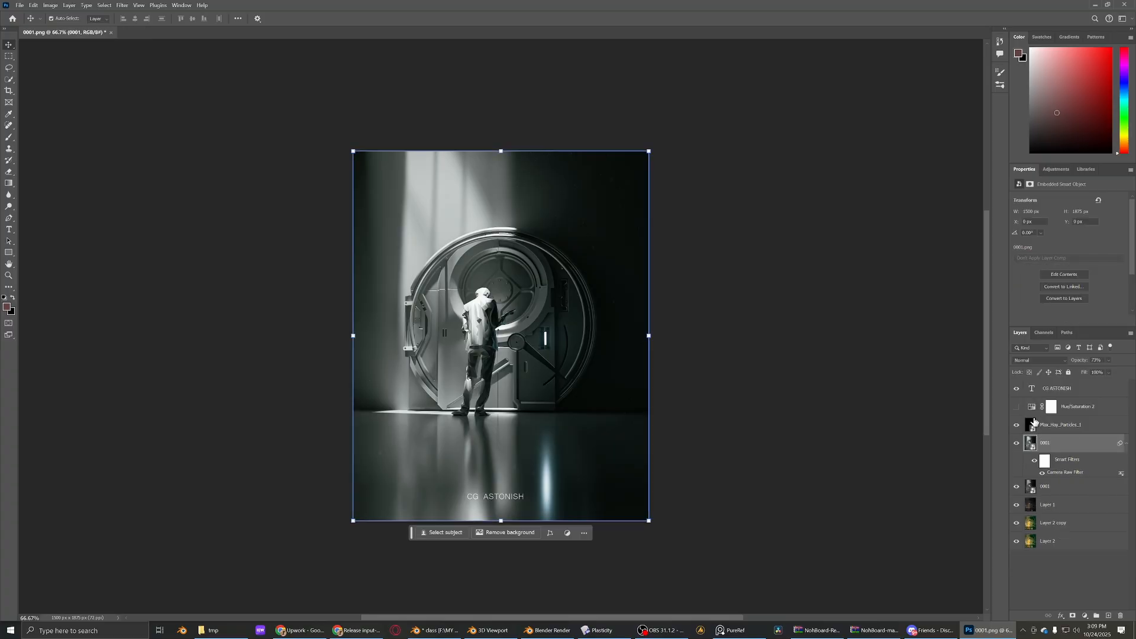
left_click(1033, 410)
key("Delete")
key("Delete")
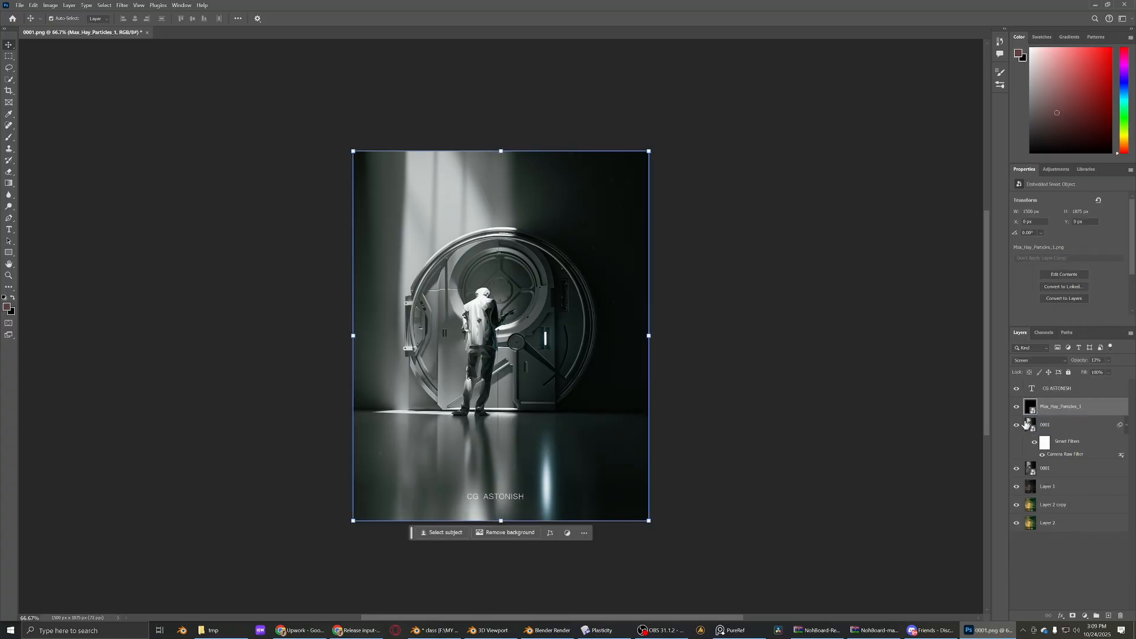
- Add a Hue/Saturation adjustment above the graded 0001 layer, raising saturation to about +41 and fine-tuning the hue
left_click(1076, 582)
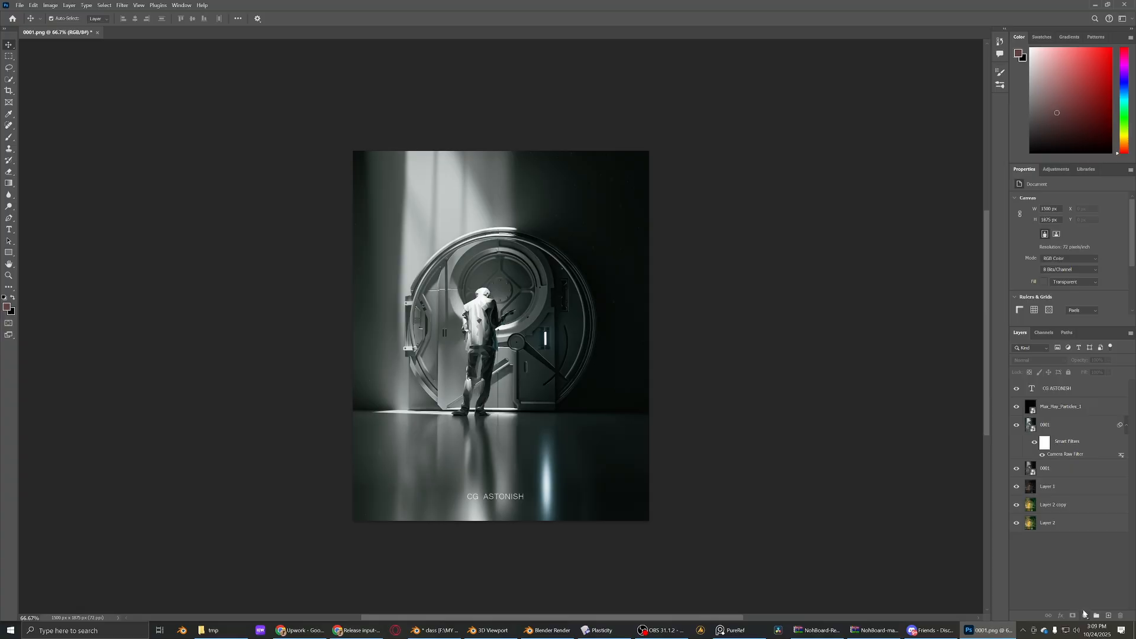
left_click(1052, 425)
left_click(1085, 616)
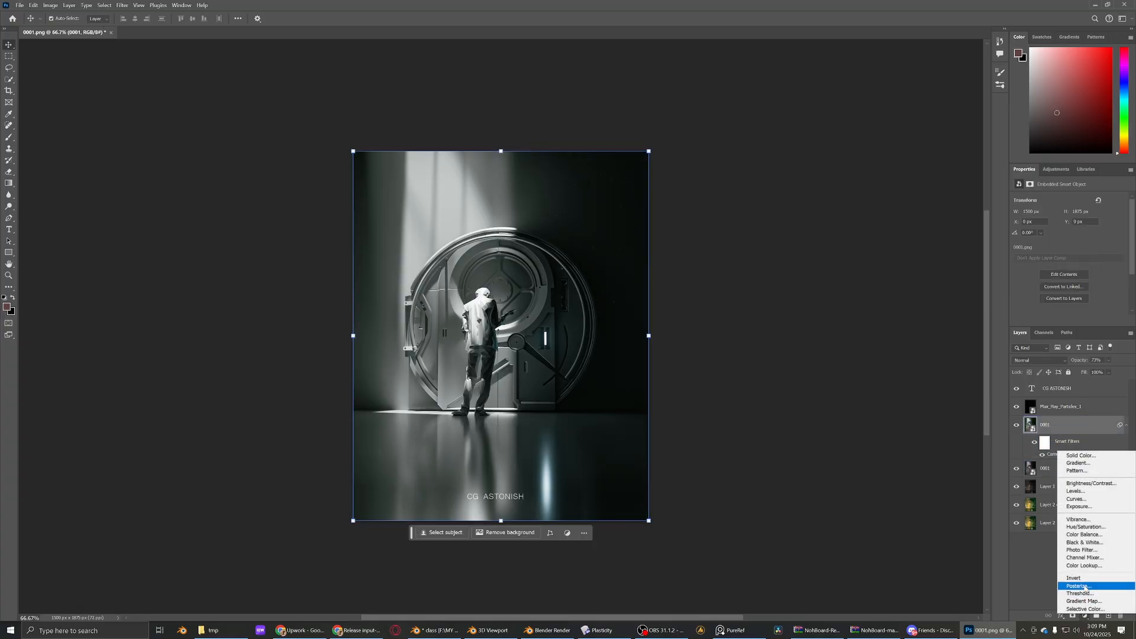
left_click(1086, 526)
left_click_drag(1077, 425, 1060, 409)
left_click_drag(1069, 233, 1094, 251)
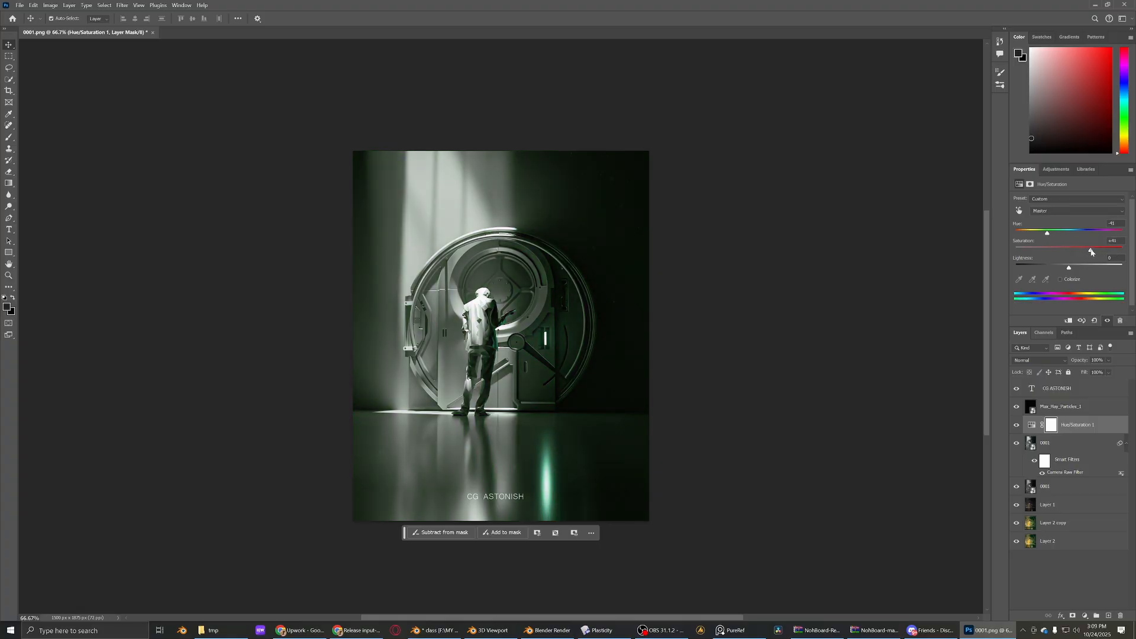
left_click_drag(1059, 234, 1072, 235)
scroll(769, 273, "up", 2)
- Move the CG ASTONISH text slightly lower on the image
left_click(498, 535)
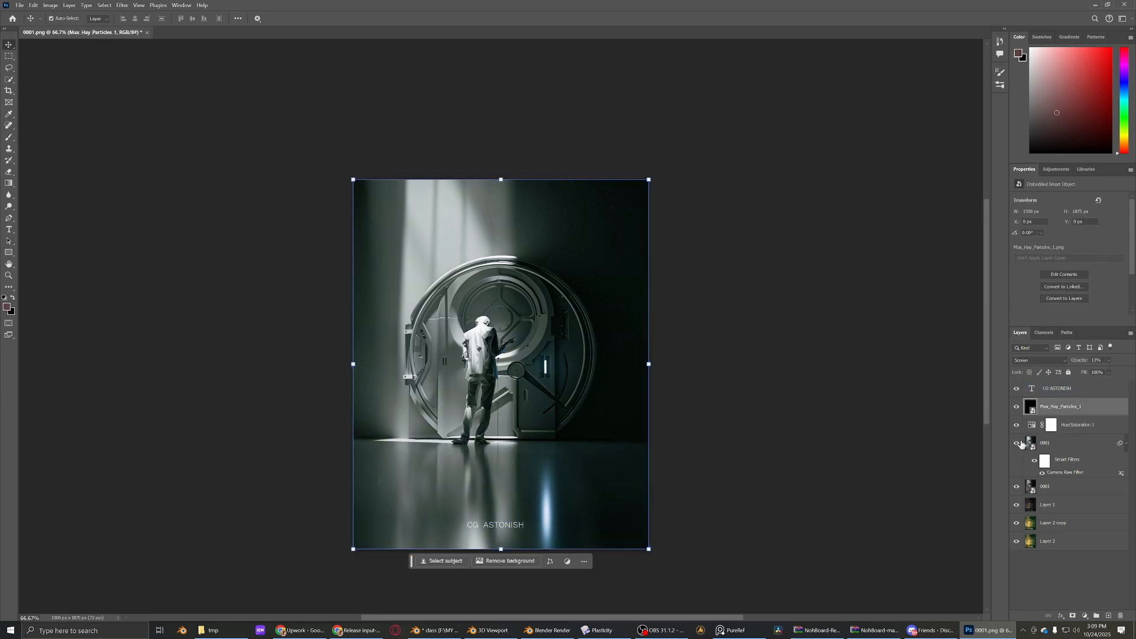
left_click(1065, 389)
mouse_move(514, 529)
left_mouse_down()
mouse_move(530, 474)
mouse_move(547, 222)
mouse_move(603, 215)
mouse_move(535, 527)
mouse_move(499, 534)
mouse_move(508, 534)
left_mouse_up()
left_click(716, 464)
- Switch to File Explorer and open the Max Hay Particles 2.0 folder inside the grand tool kit on drive E:
left_click(210, 631)
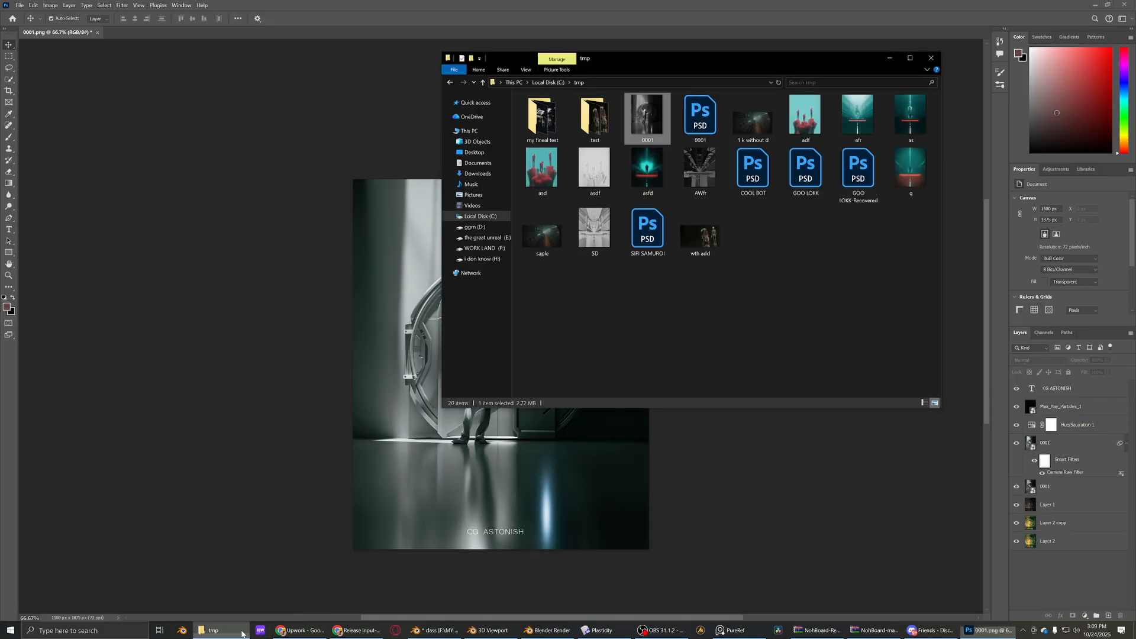
left_click(481, 258)
left_click(474, 227)
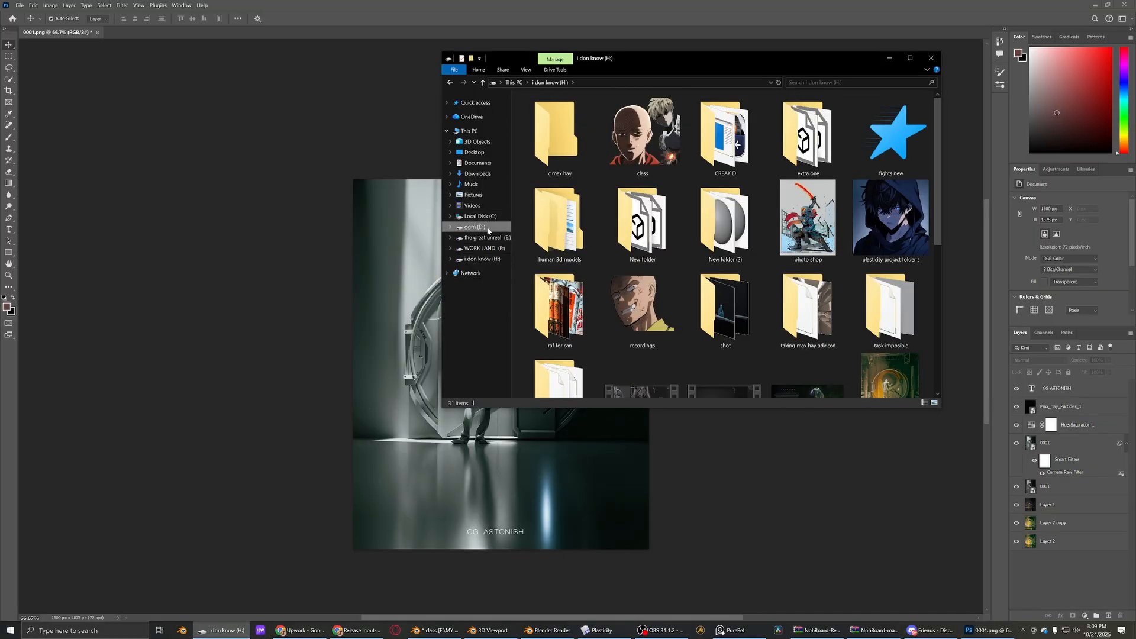
left_click(475, 238)
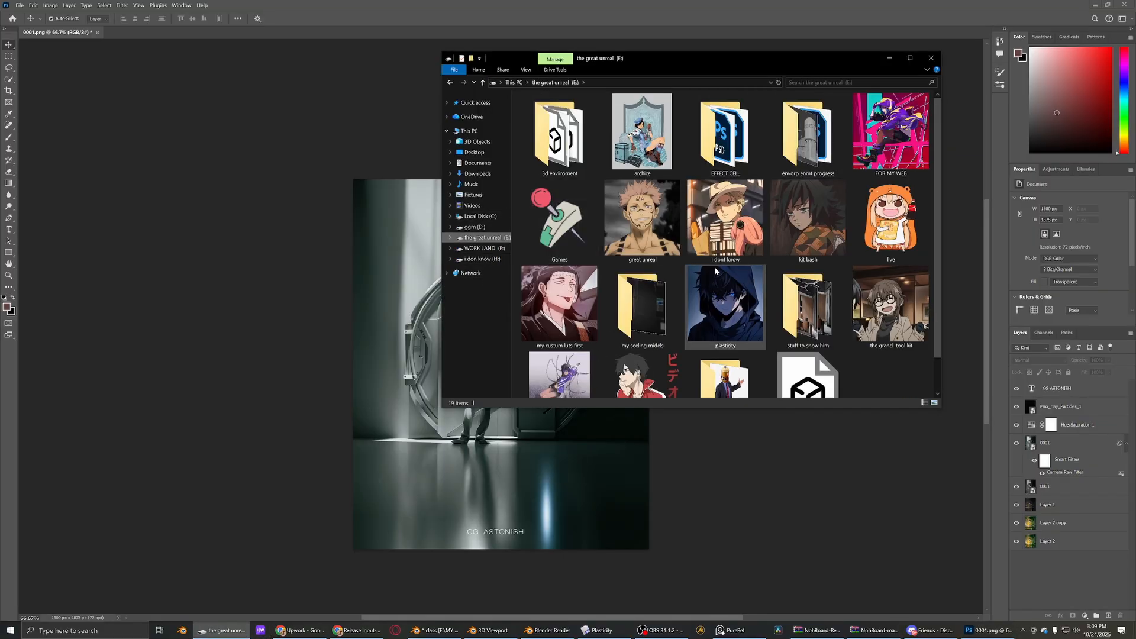
scroll(612, 297, "down", 1)
scroll(657, 293, "up", 1)
double_click(891, 307)
left_click(916, 150)
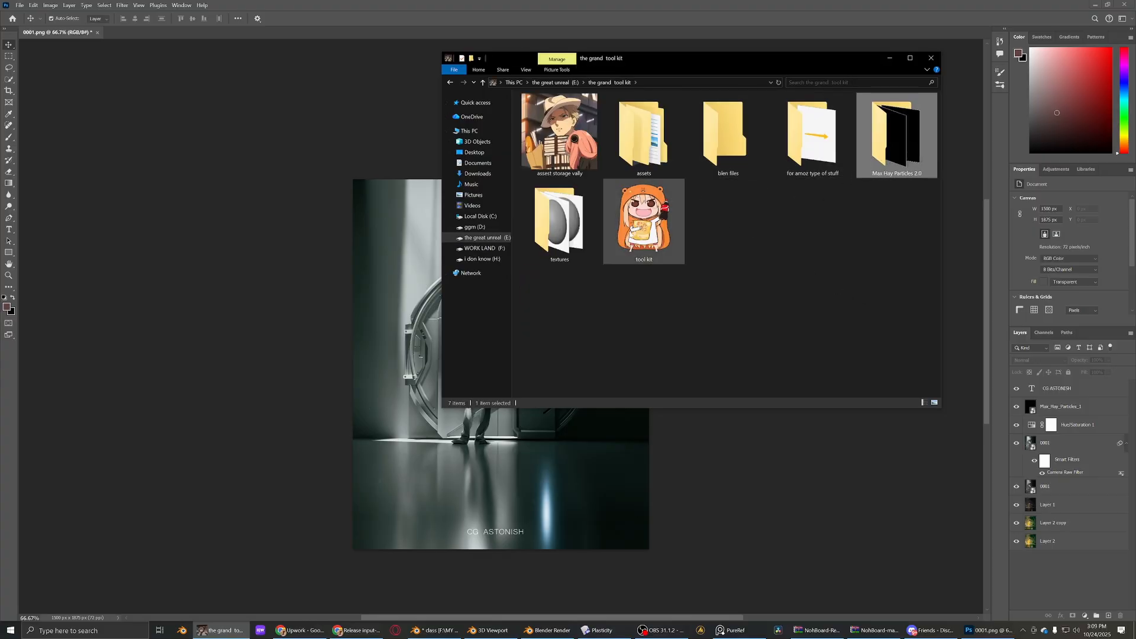
double_click(900, 157)
- Preview the MH_Particles2.0 10 image and place it over the whole canvas in the Photoshop document
left_click(692, 233)
left_click(693, 283)
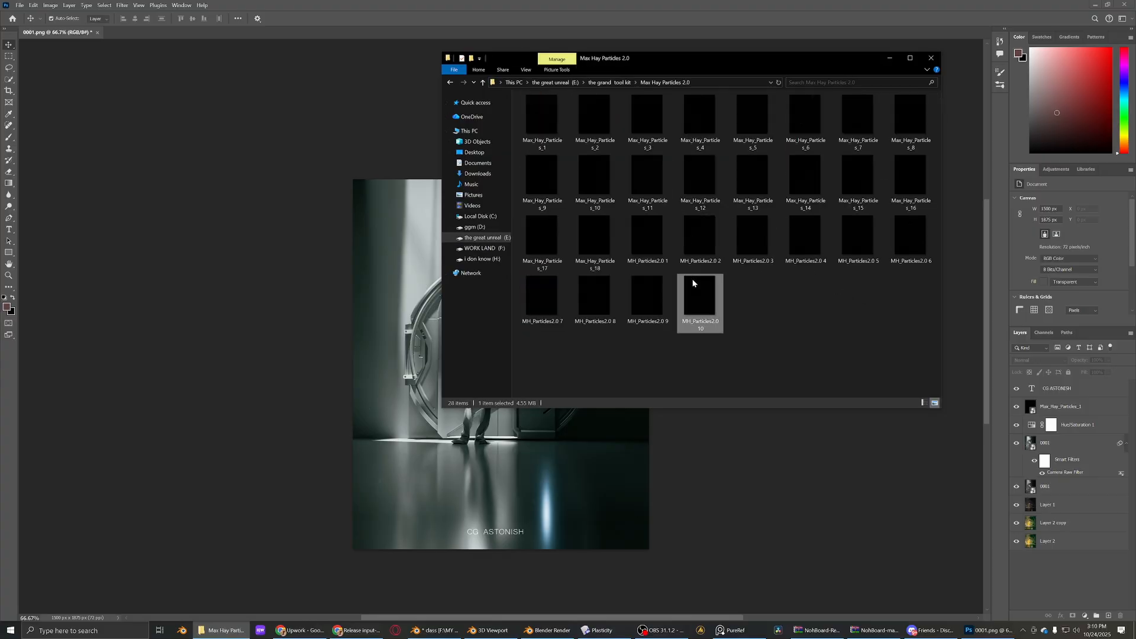
double_click(692, 286)
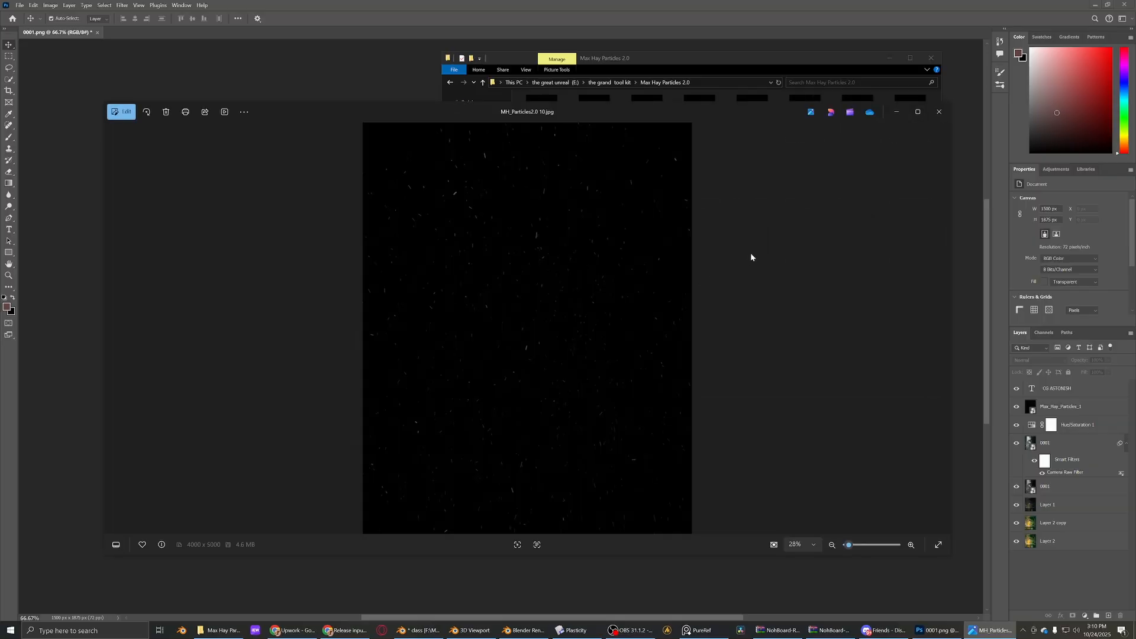
left_click(940, 111)
left_click_drag(691, 290, 403, 368)
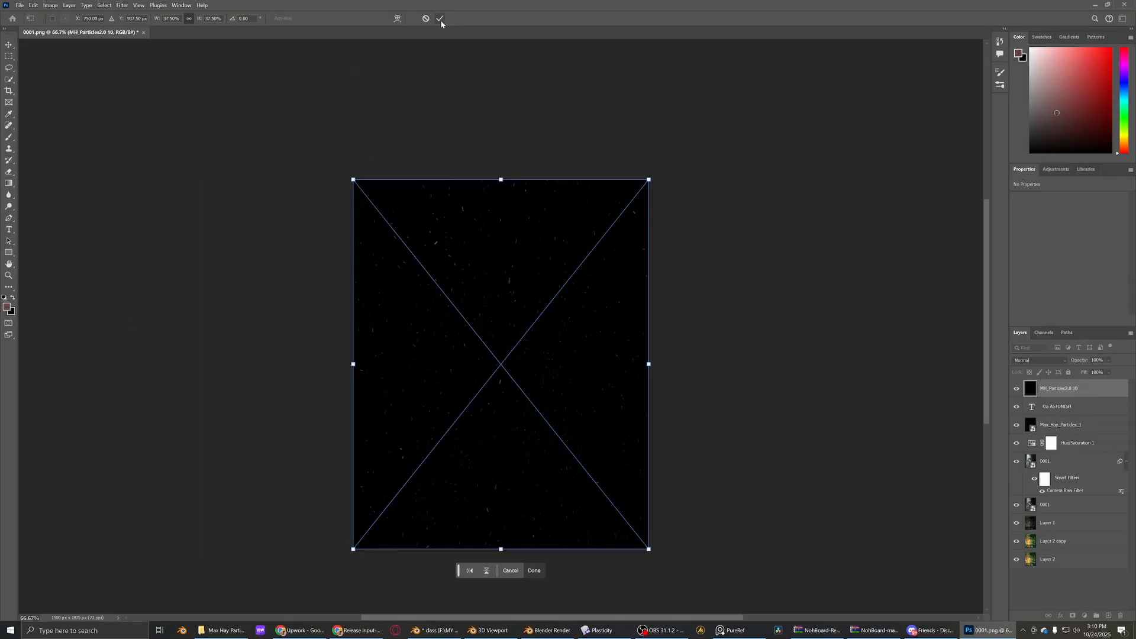
key("Return")
- Set the MH_Particles2.0 10 layer's blend mode to Exclusion and its opacity to about 53%
left_click(1040, 360)
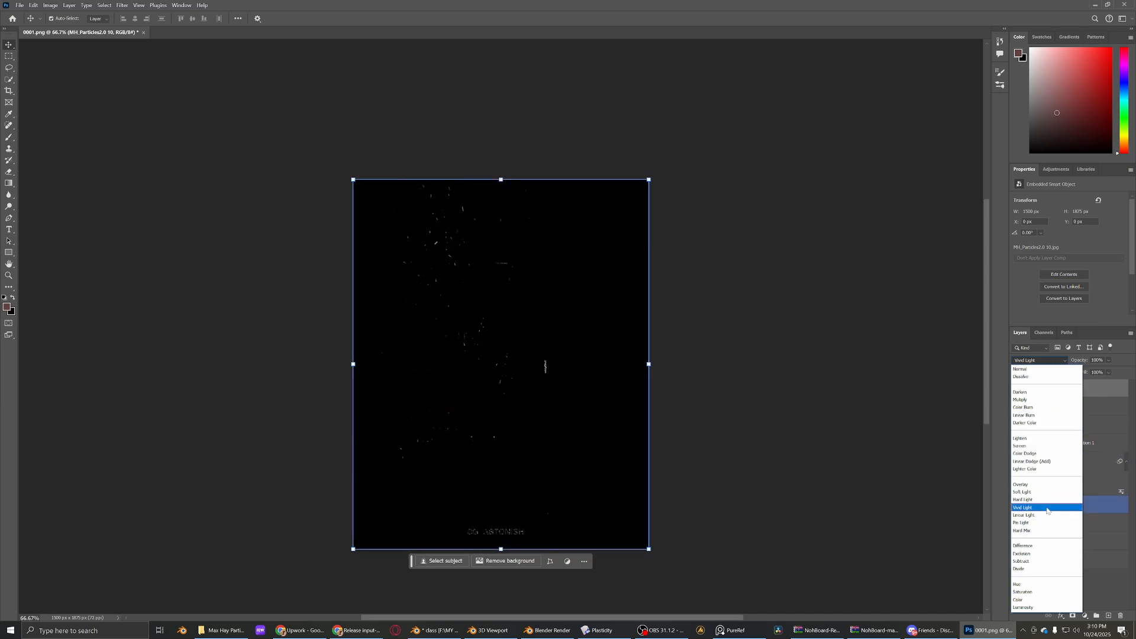
left_click(1049, 553)
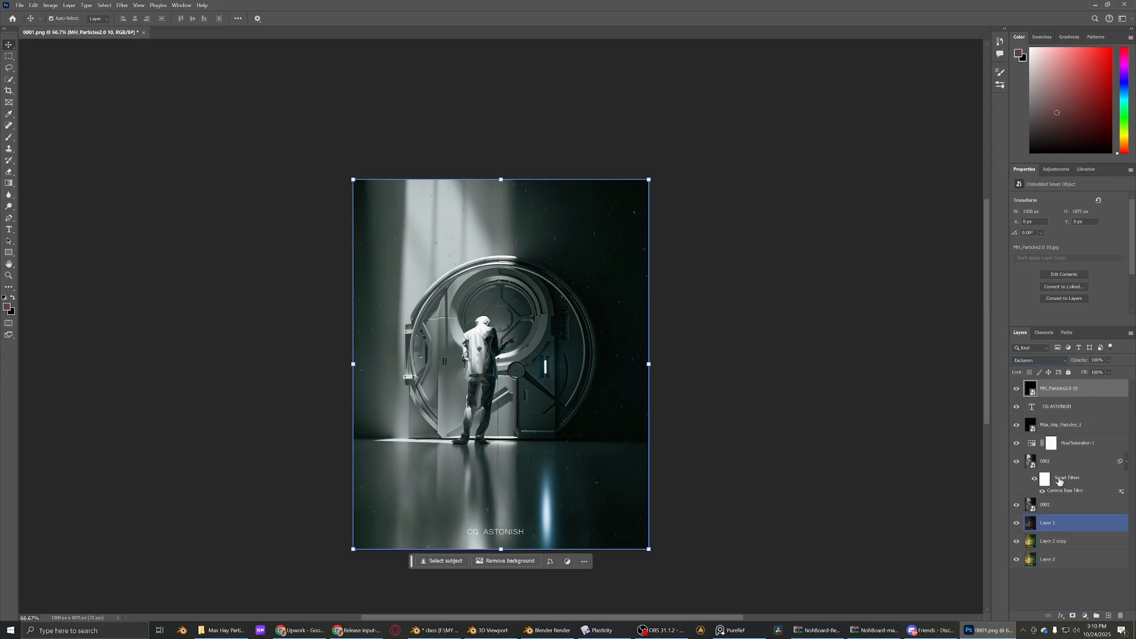
left_click(1109, 361)
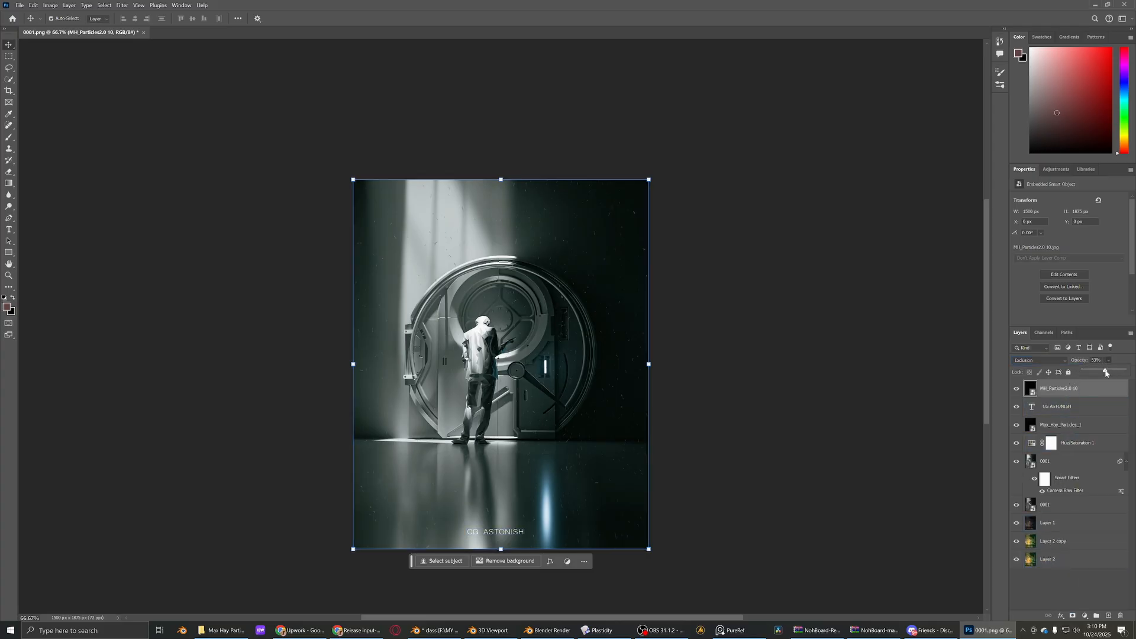
left_click(814, 390)
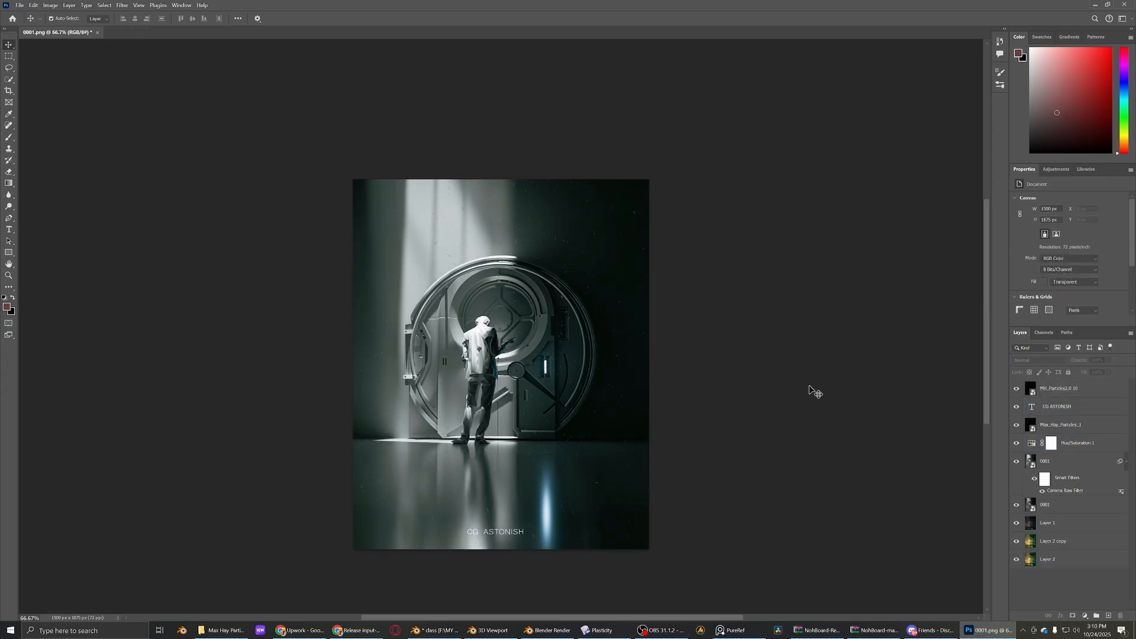
- Examine the composition and its particle overlay at 100% zoom
scroll(814, 390, "down", 5)
scroll(814, 391, "up", 4)
left_click(19, 6)
left_click(592, 245)
key("ctrl+plus")
key("ctrl+plus")
left_click(589, 244, "ctrl")
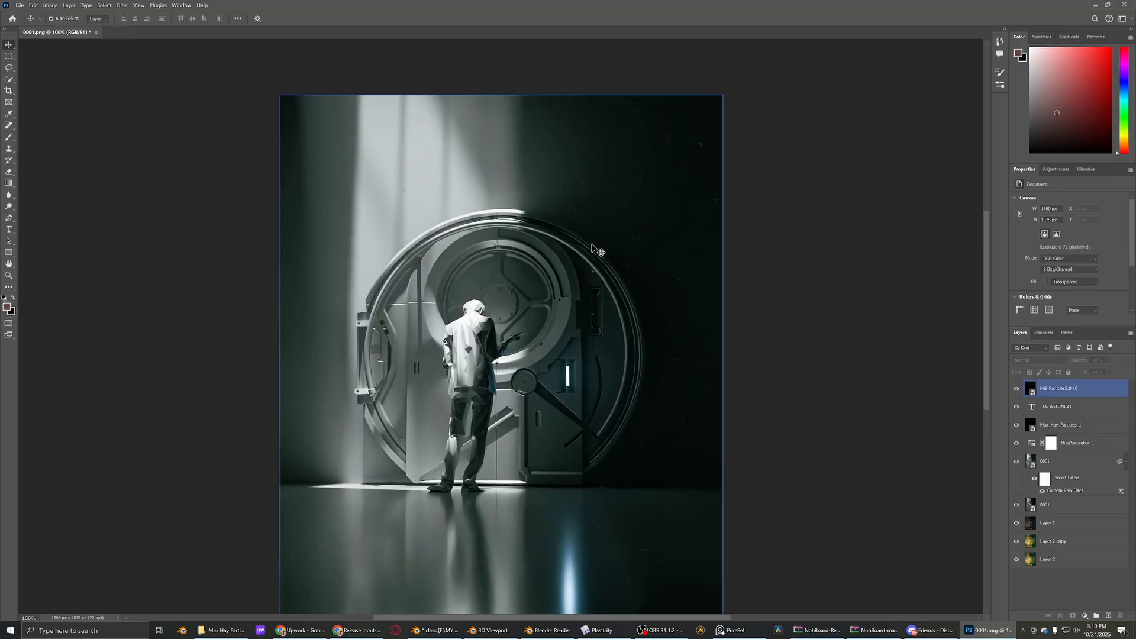
scroll(583, 243, "down", 3)
left_click(227, 126)
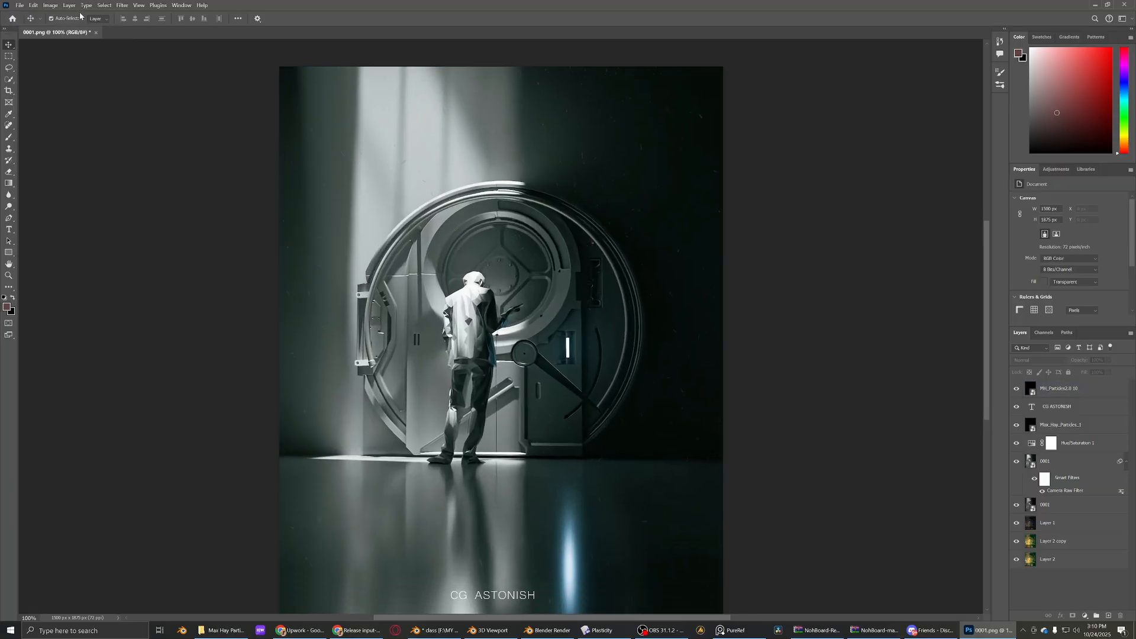
- Lower the MH_Particles2.0 10 layer's opacity further, to under 40%
left_click(19, 6)
left_click(806, 229)
left_click(1031, 386)
left_click(1110, 360)
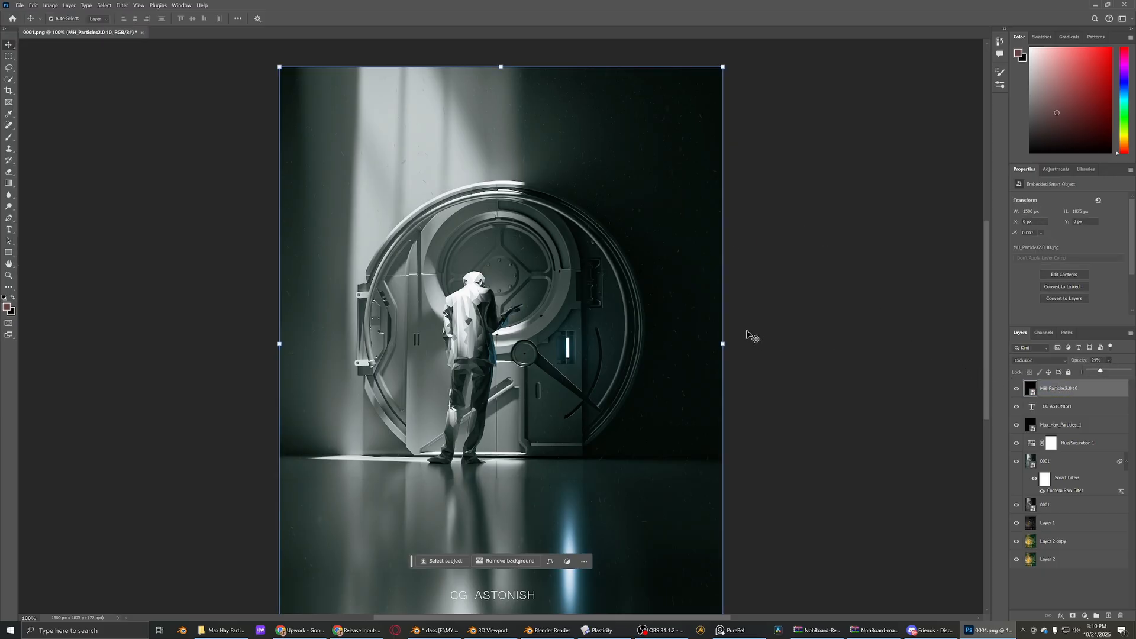
left_click(258, 129)
- Quick-export the composition as a PNG named SDASDASD on drive H:
left_click(16, 6)
mouse_move(57, 137)
left_click(130, 136)
left_click(20, 5)
mouse_move(59, 137)
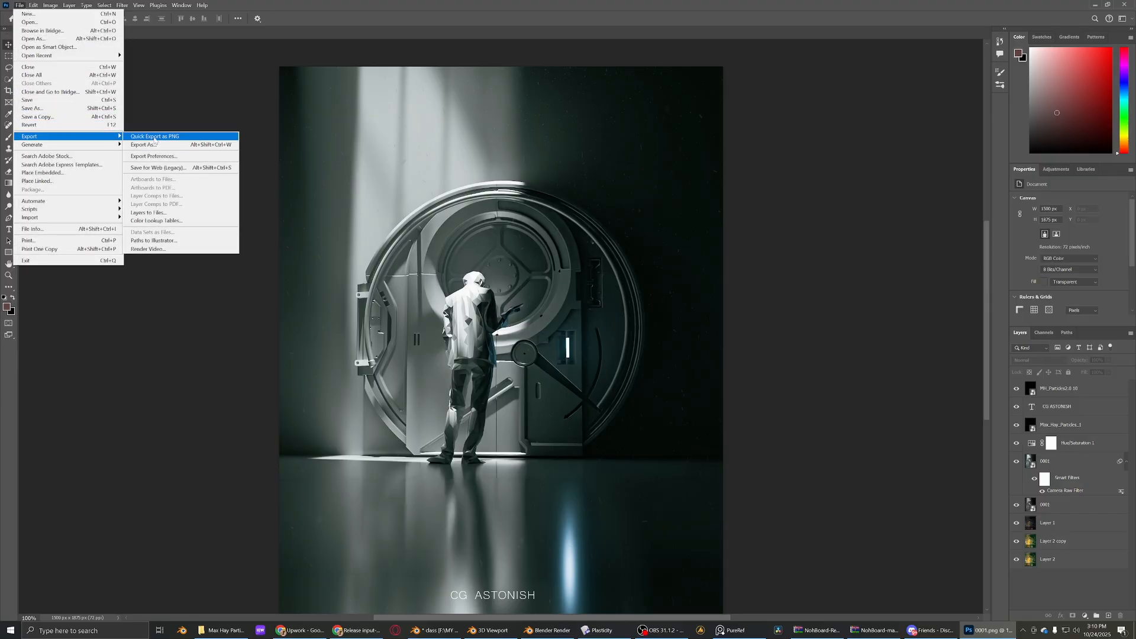
left_click(154, 138)
type("SDASD")
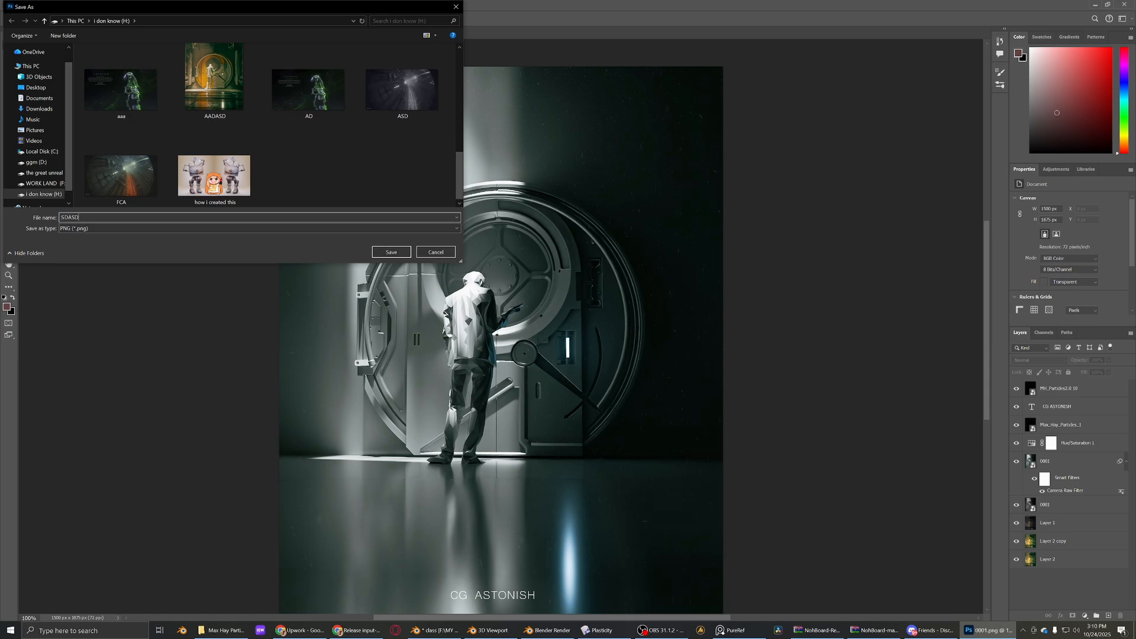
left_click(393, 253)
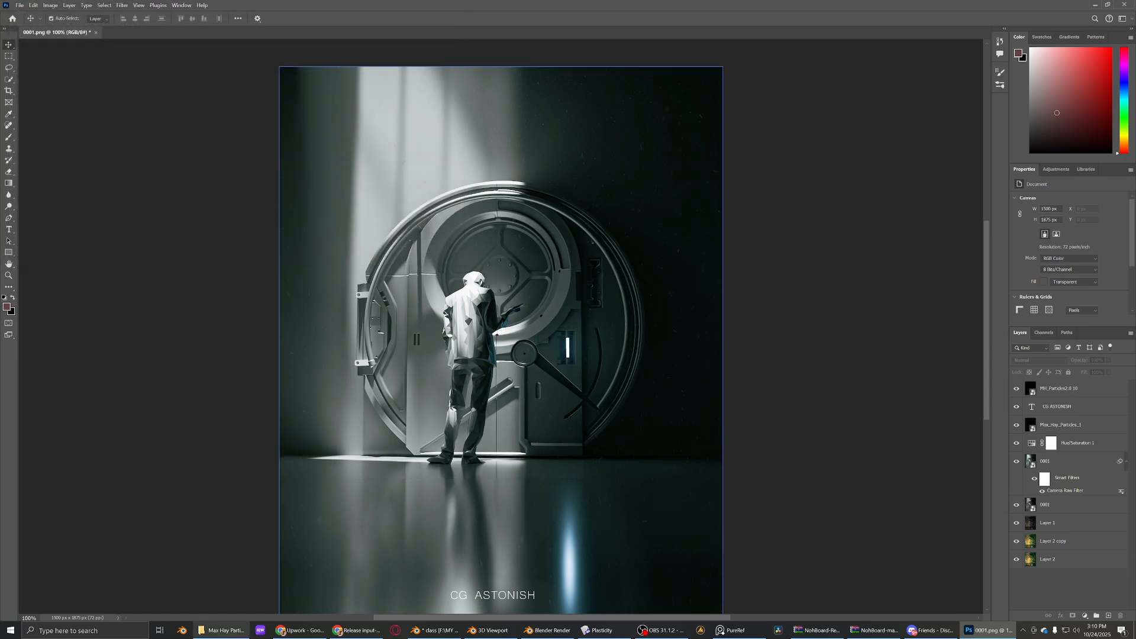
- Switch to File Explorer and select the exported SDASDASD image together with the AADASD image on drive H:
left_click(220, 630)
left_click(481, 259)
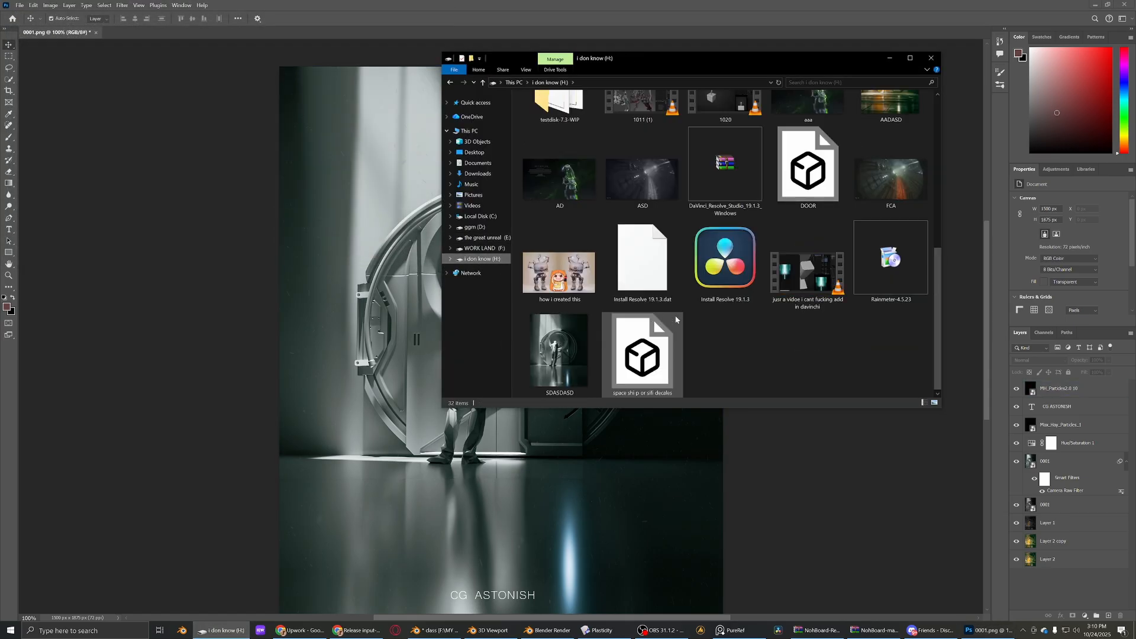
left_click(560, 352)
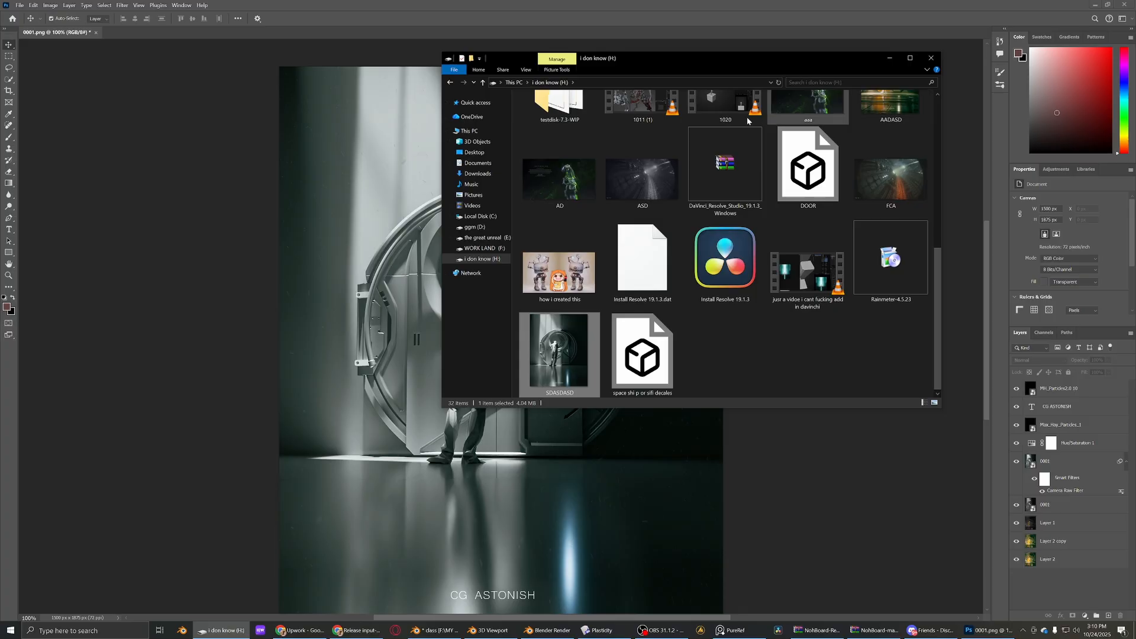
scroll(764, 116, "up", 2)
left_click(891, 219, "ctrl")
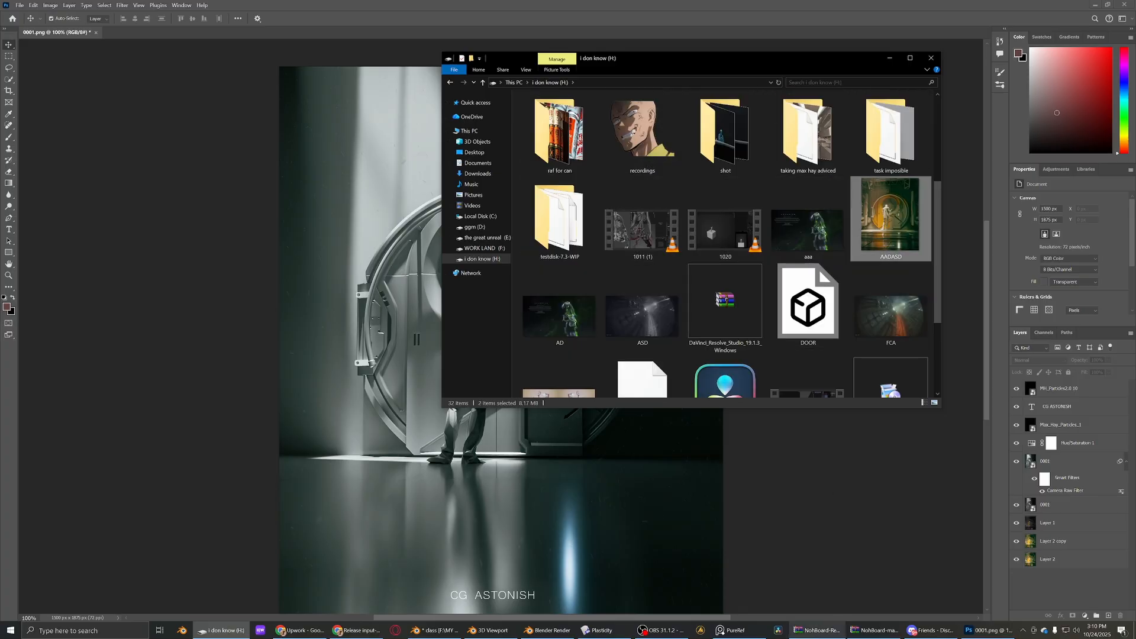
- Switch to PureRef, place the AADASD and SDASDASD images side by side, and focus on each one in turn
left_click(752, 634)
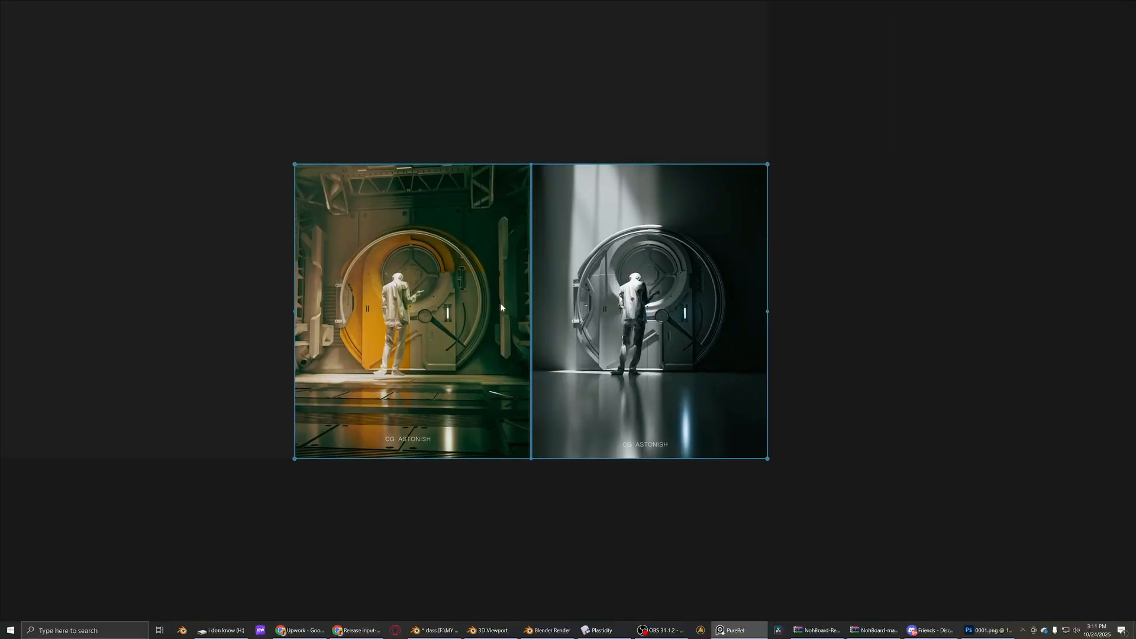
double_click(441, 305)
key("Right")
key("Left")
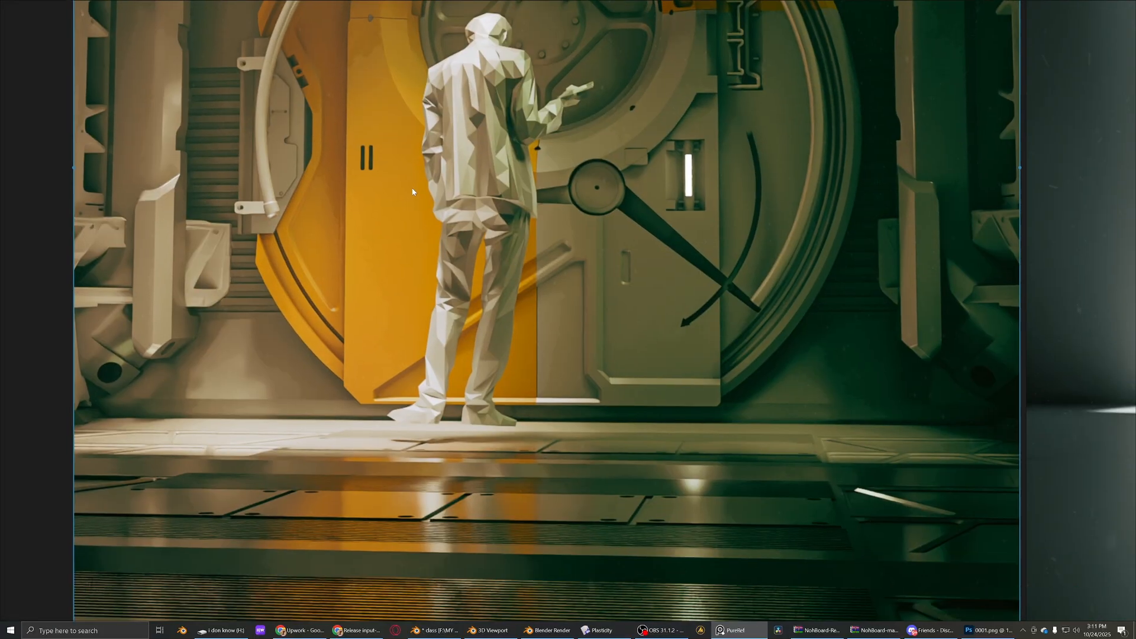
- Examine the orange-and-green version up close, checking the figure, vault door and reflective floor against the full side-by-side view
left_click_drag(413, 189, 474, 343)
scroll(409, 160, "up", 3)
left_click_drag(409, 160, 438, 322)
scroll(473, 308, "down", 3)
left_click_drag(619, 293, 390, 296)
scroll(390, 300, "down", 5)
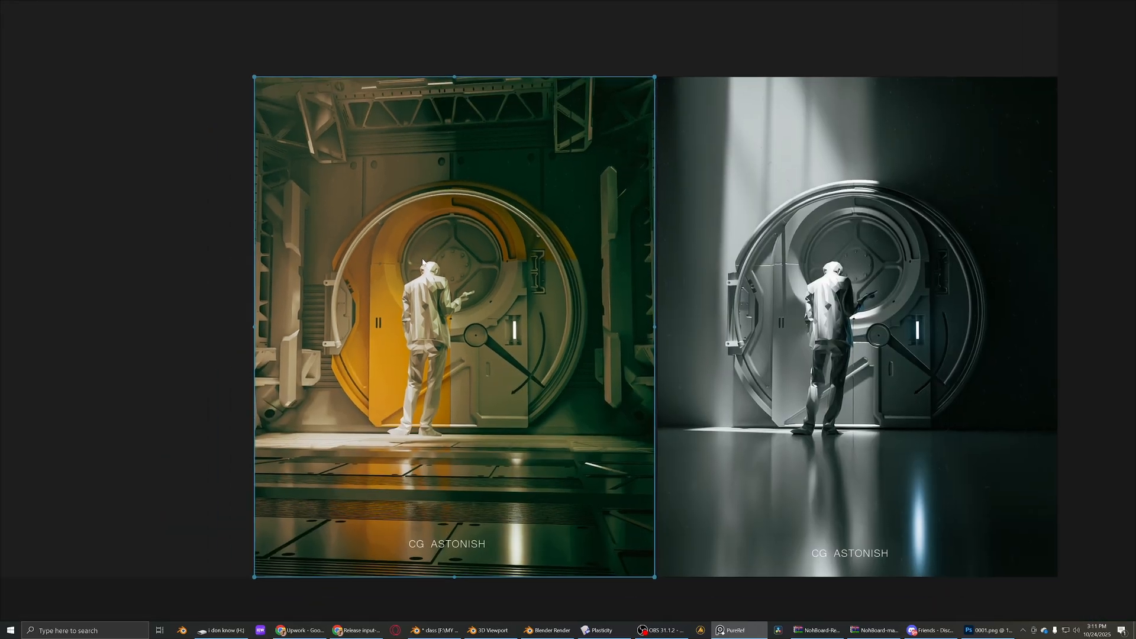
scroll(423, 263, "up", 3)
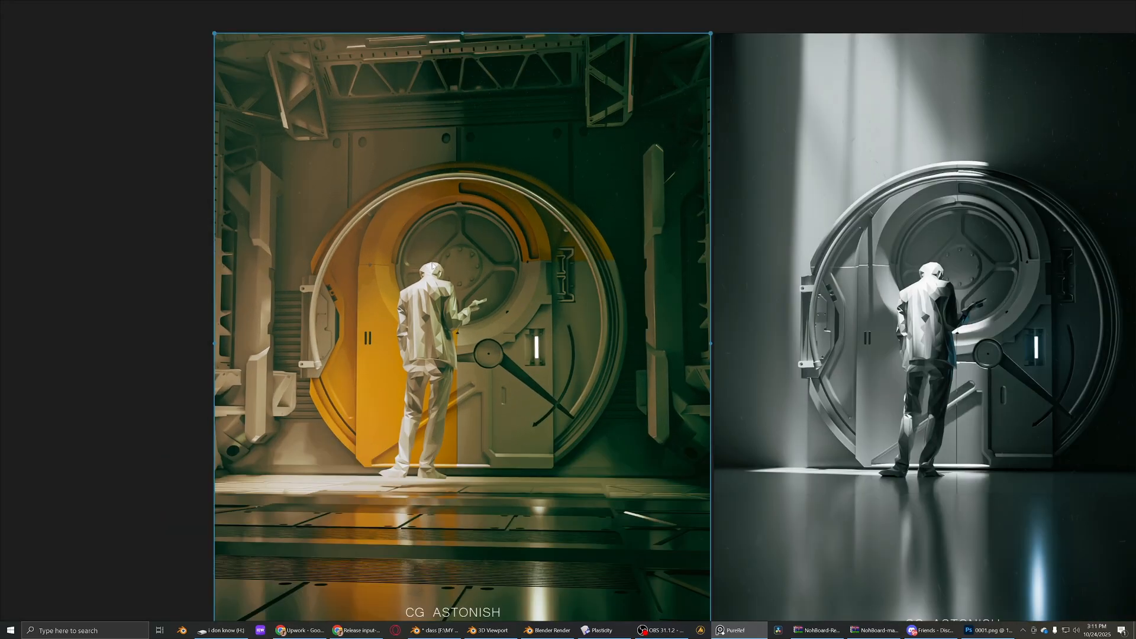
scroll(432, 266, "down", 2)
scroll(468, 274, "up", 5)
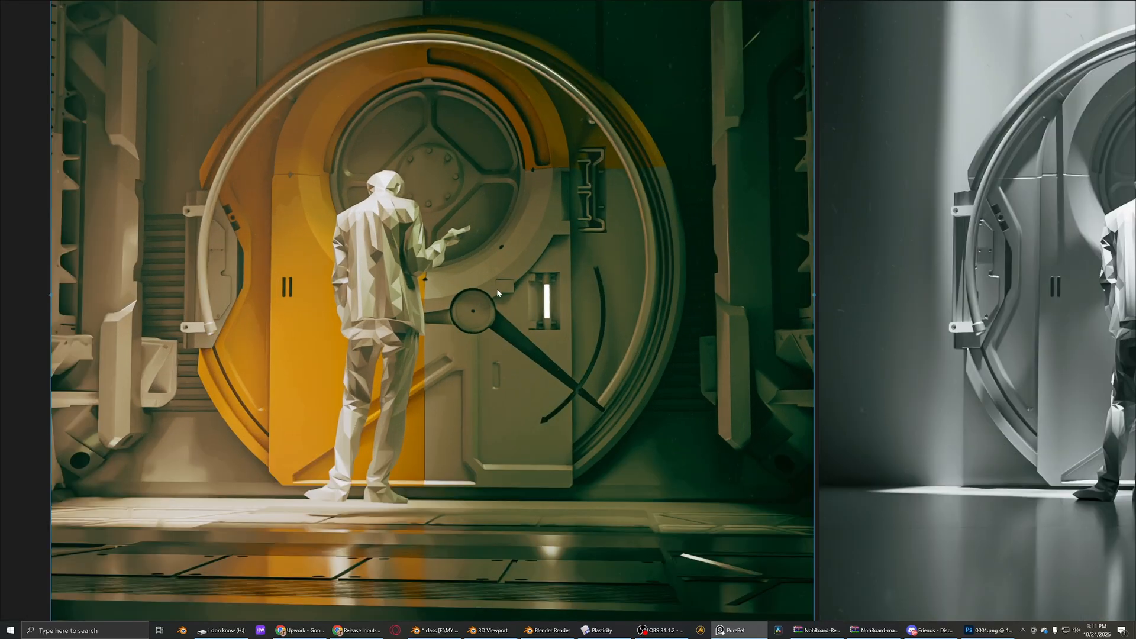
scroll(499, 289, "up", 4)
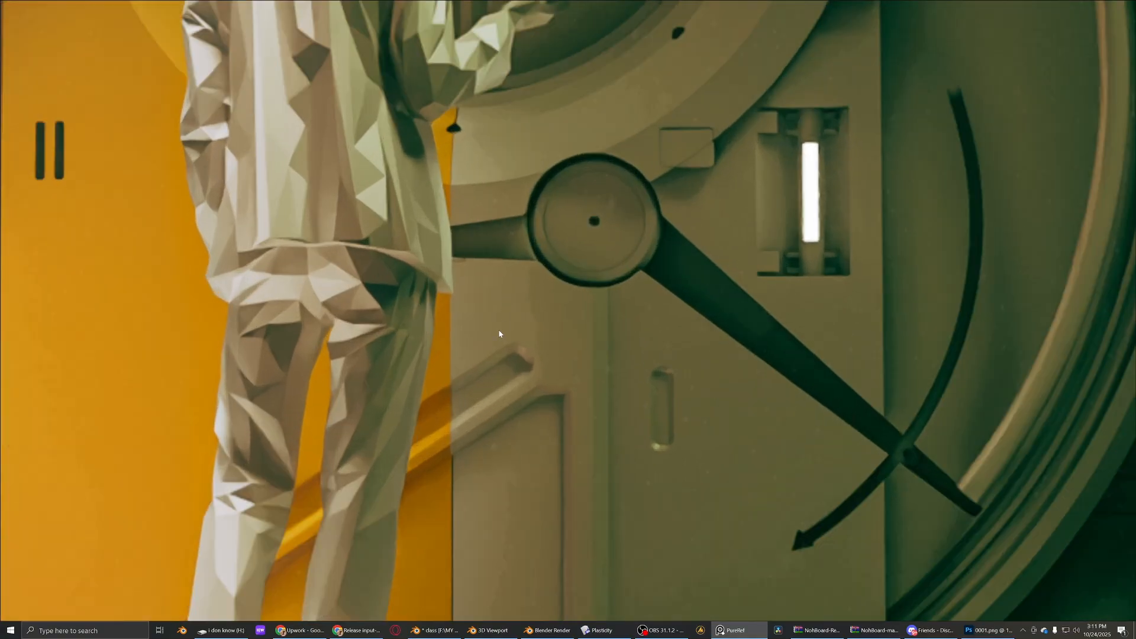
scroll(651, 324, "down", 2)
- Compare the monochrome version's figure and door details with the orange version's upper trusses and overall composition
left_click_drag(651, 324, 142, 320)
left_click_drag(965, 341, 731, 355)
scroll(731, 355, "up", 4)
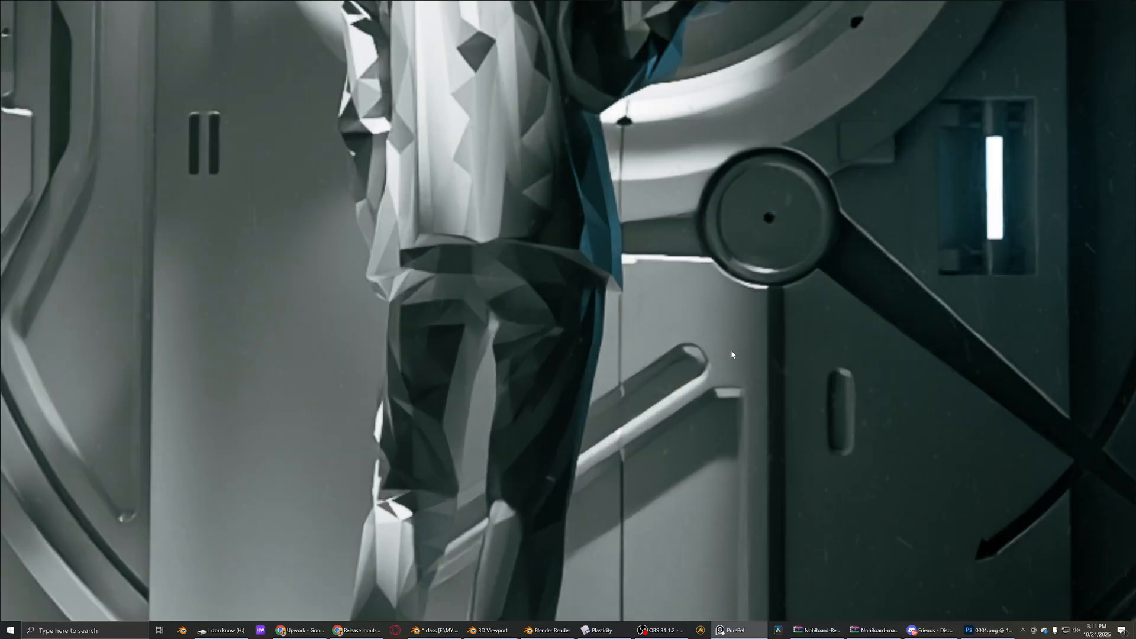
scroll(731, 355, "down", 4)
left_click_drag(304, 336, 694, 283)
scroll(587, 254, "up", 2)
left_click_drag(634, 335, 590, 416)
scroll(563, 240, "down", 2)
left_click_drag(448, 124, 480, 229)
scroll(480, 229, "up", 2)
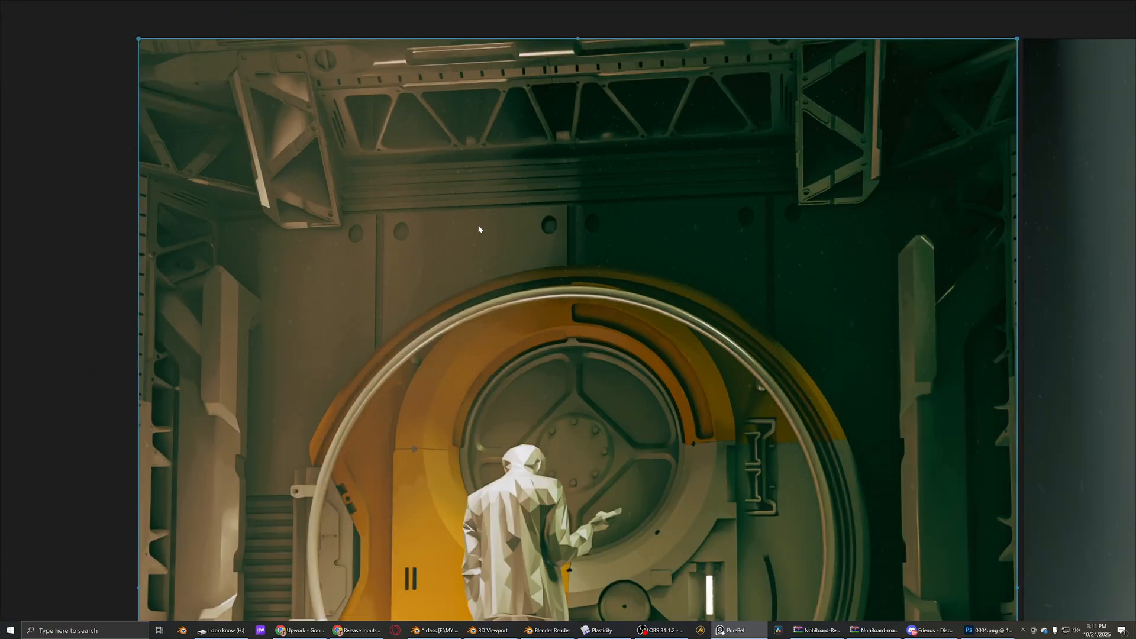
scroll(528, 248, "down", 5)
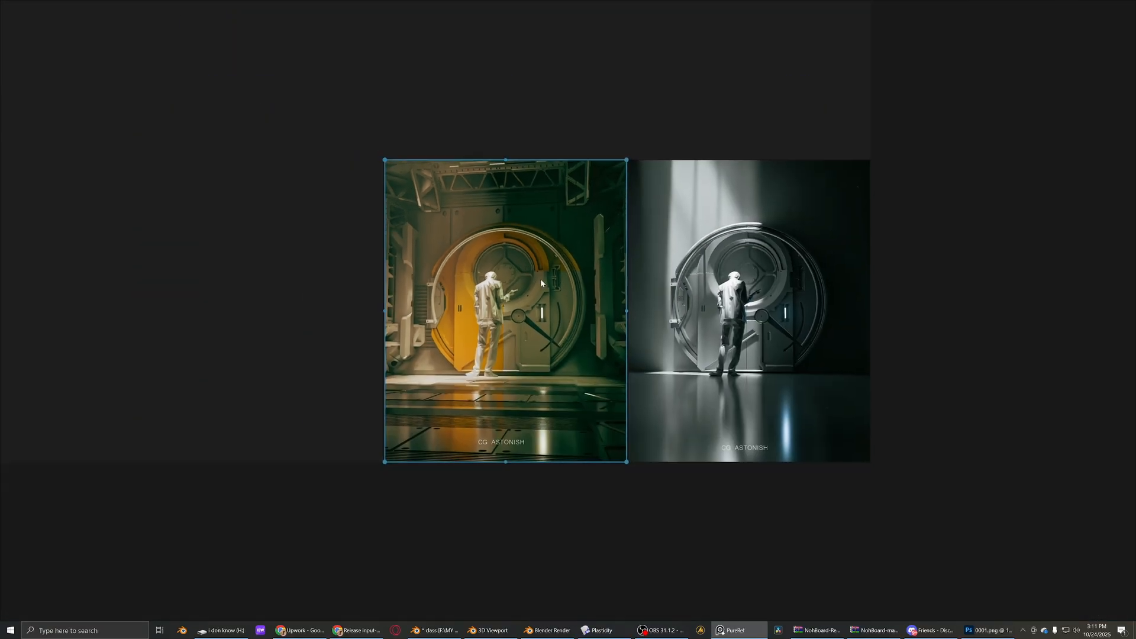
scroll(586, 363, "down", 3)
scroll(486, 314, "up", 5)
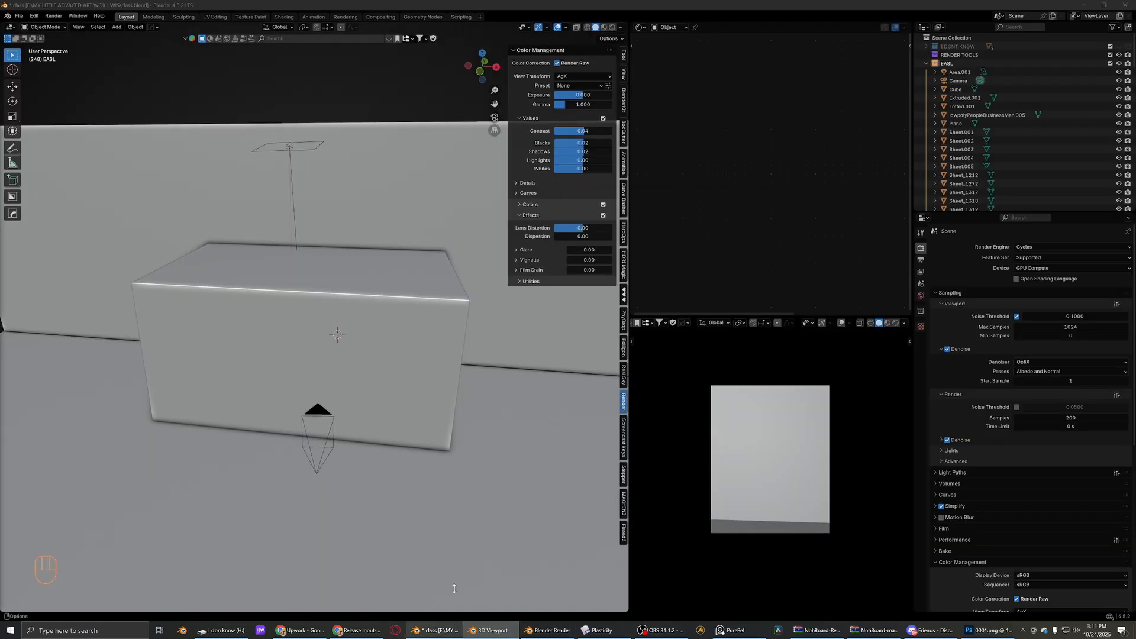
- Switch to Blender and hide the Cube and Plane objects that cover the vault door, figure and floor
left_click(367, 400)
key("h")
scroll(311, 347, "up", 3)
left_click_drag(350, 362, 254, 311)
scroll(355, 326, "up", 5)
scroll(332, 284, "down", 8)
left_click(416, 240)
key("h")
scroll(375, 252, "up", 4)
left_click_drag(416, 241, 331, 260)
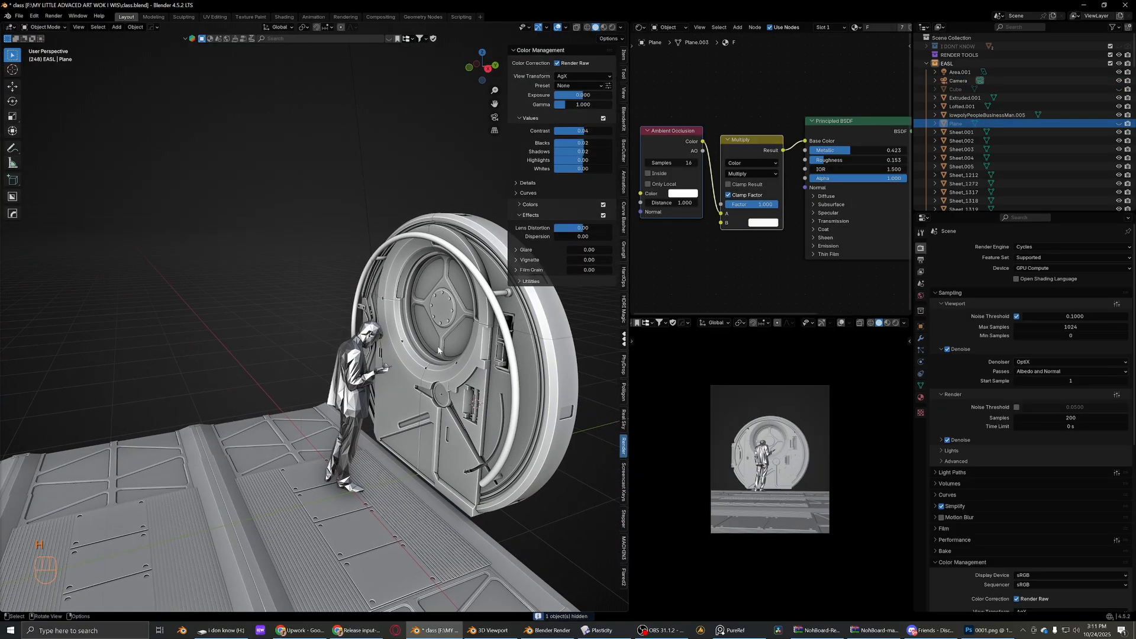
left_click_drag(350, 331, 363, 340)
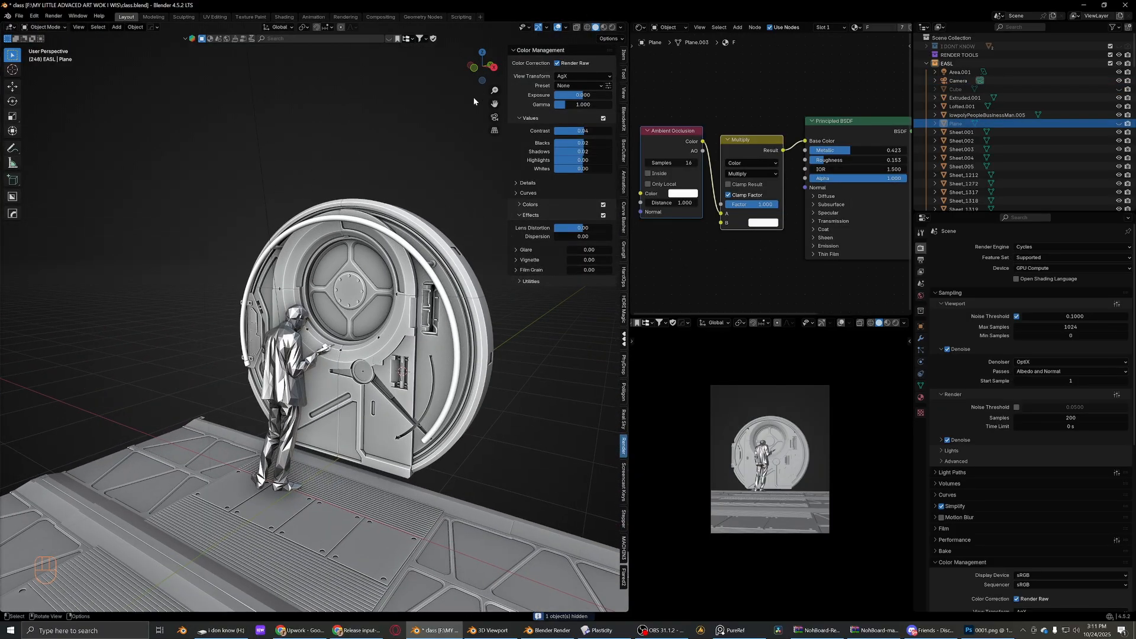
- Hide the viewport sidebar, turn on rendered shading and inspect the vault door's surface behind the figure up close
key("n")
left_click(613, 30)
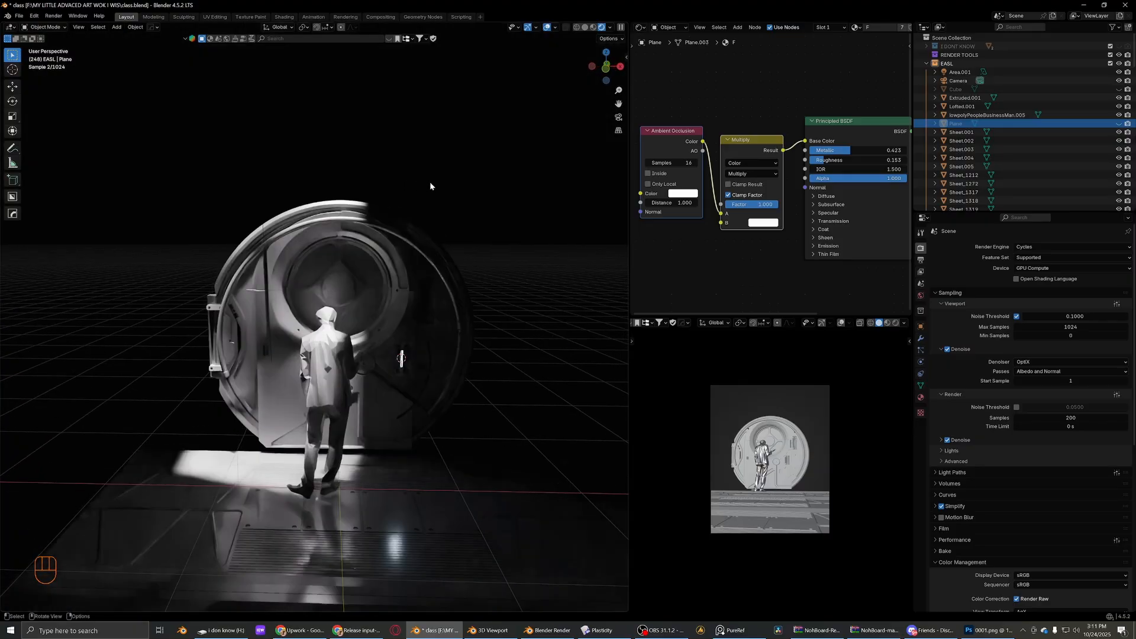
scroll(336, 245, "up", 5)
scroll(320, 254, "up", 2)
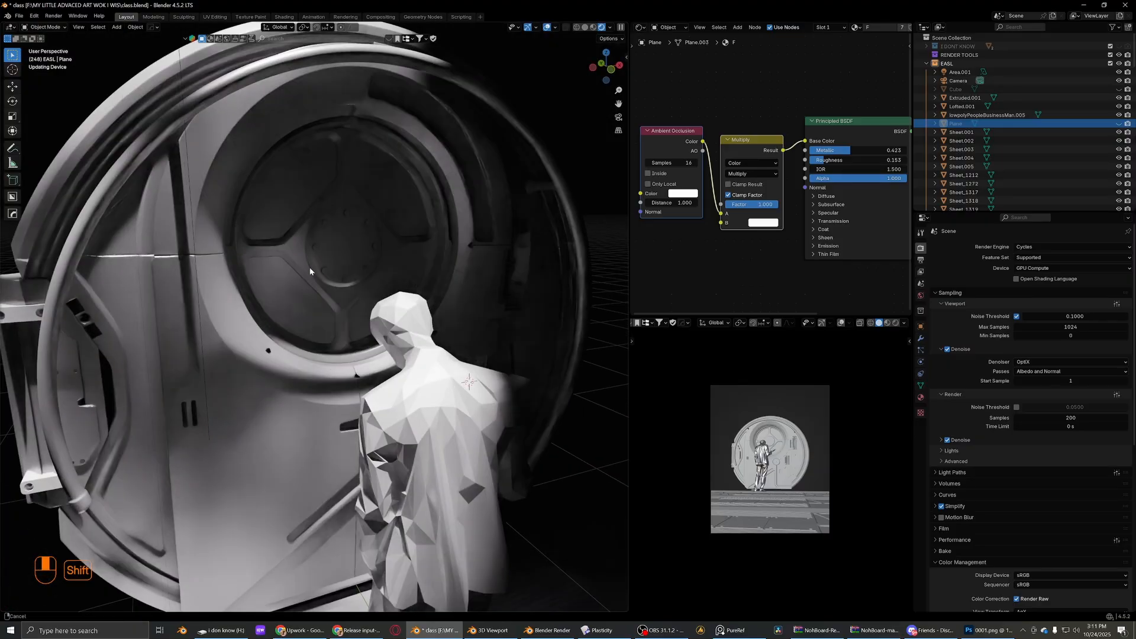
scroll(372, 274, "up", 4)
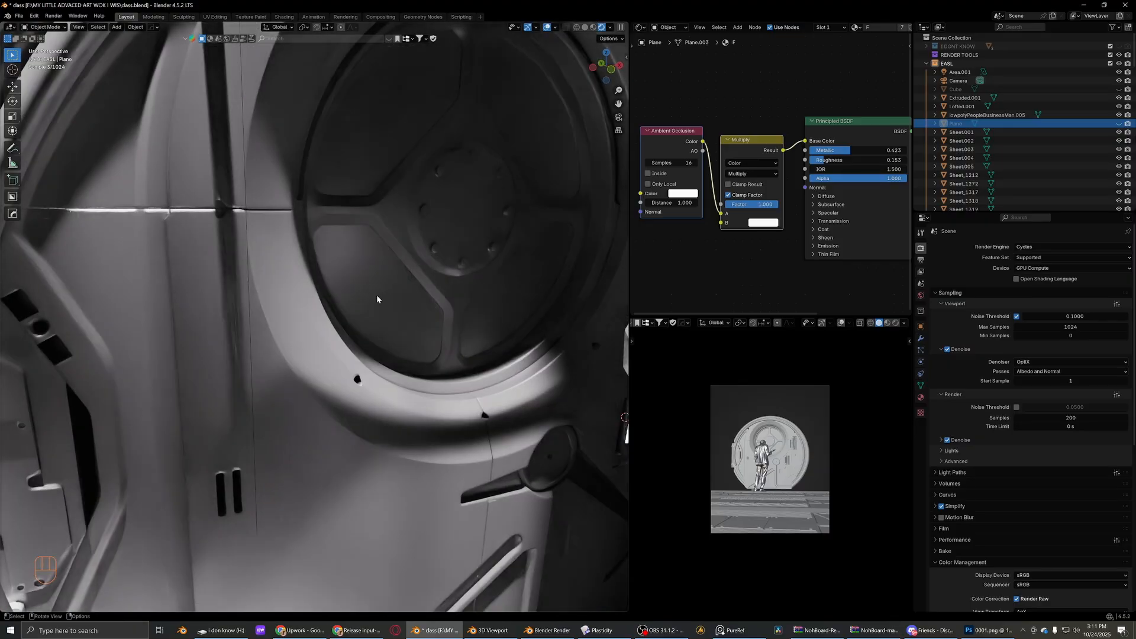
scroll(378, 295, "up", 4)
- Set the Bevel node radius in the Lofted.001 door panel's material to 0.005 and check its edges
left_click(307, 300)
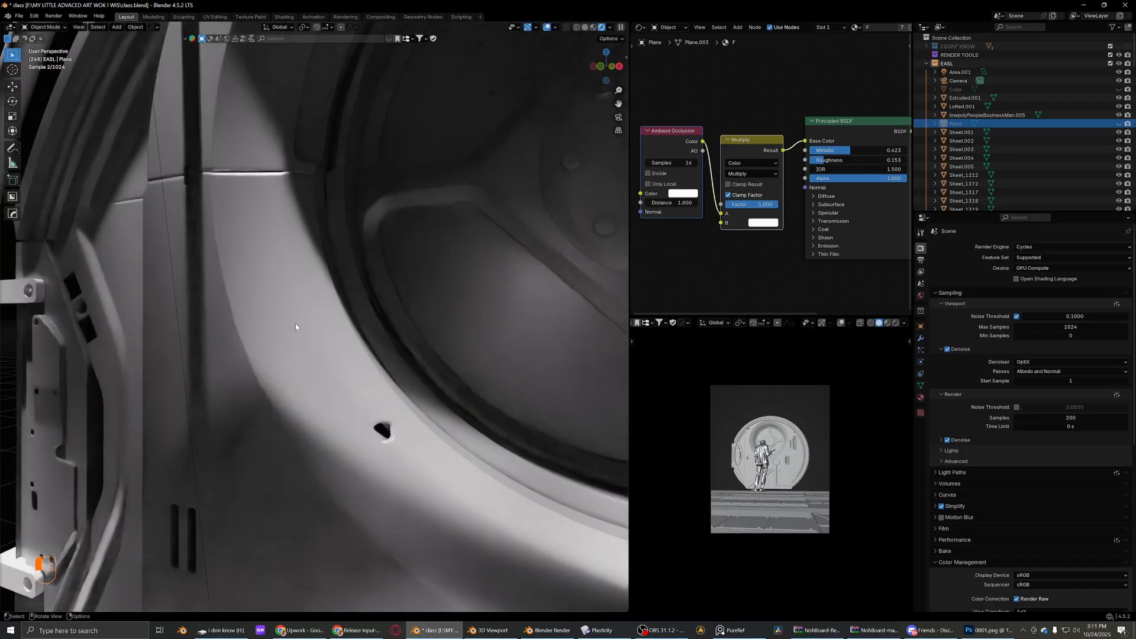
left_click(708, 259)
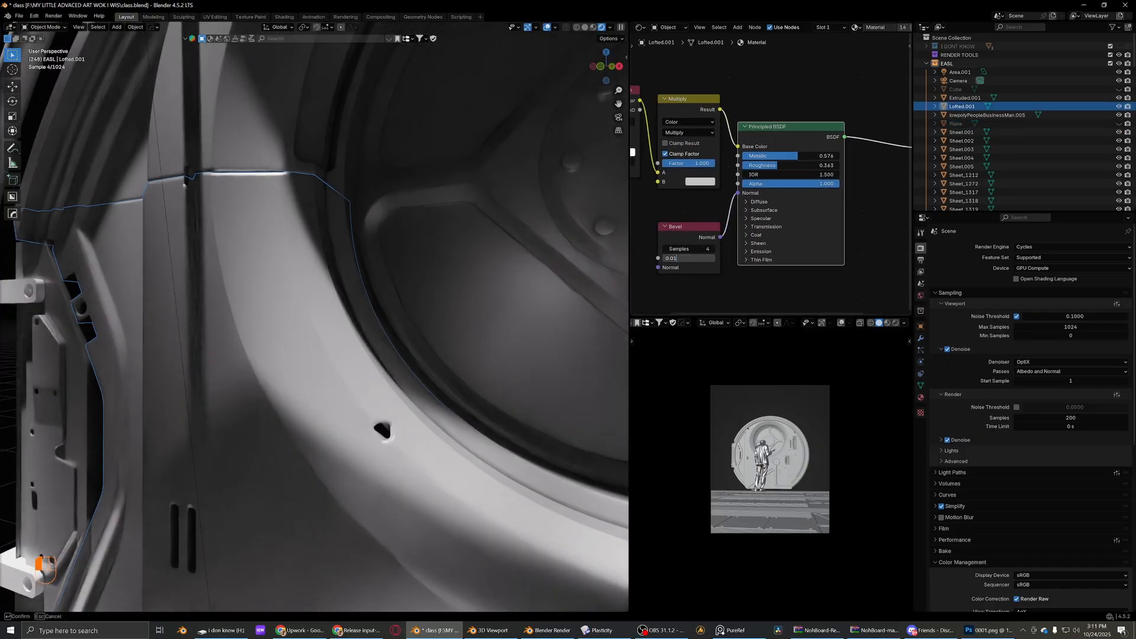
key("Return")
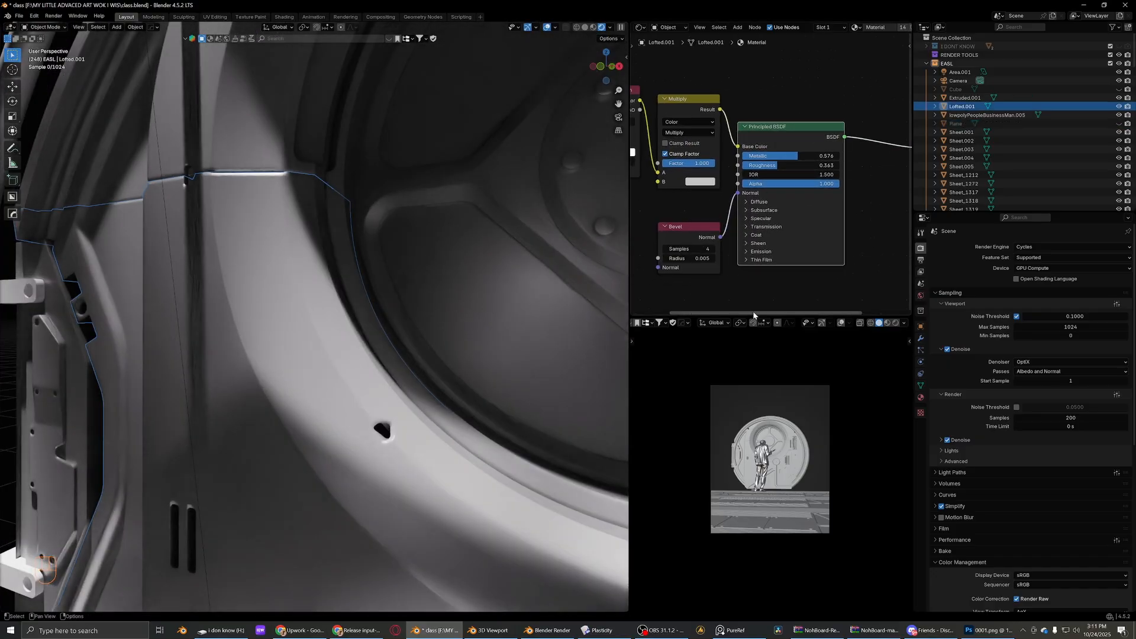
scroll(327, 322, "up", 3)
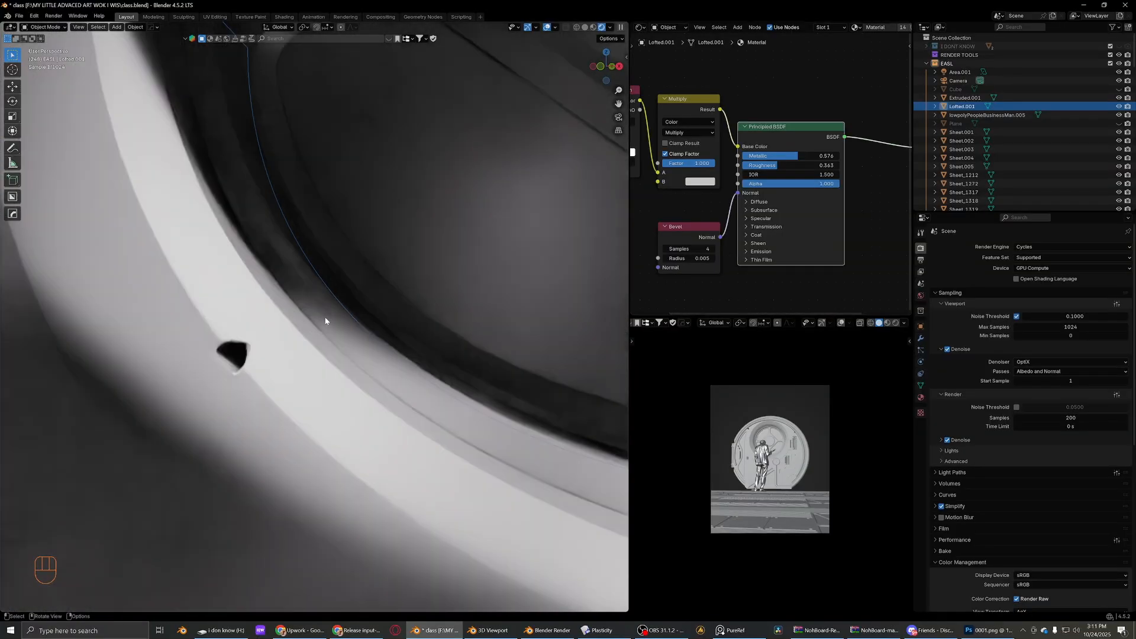
left_click_drag(325, 319, 268, 316)
key("q")
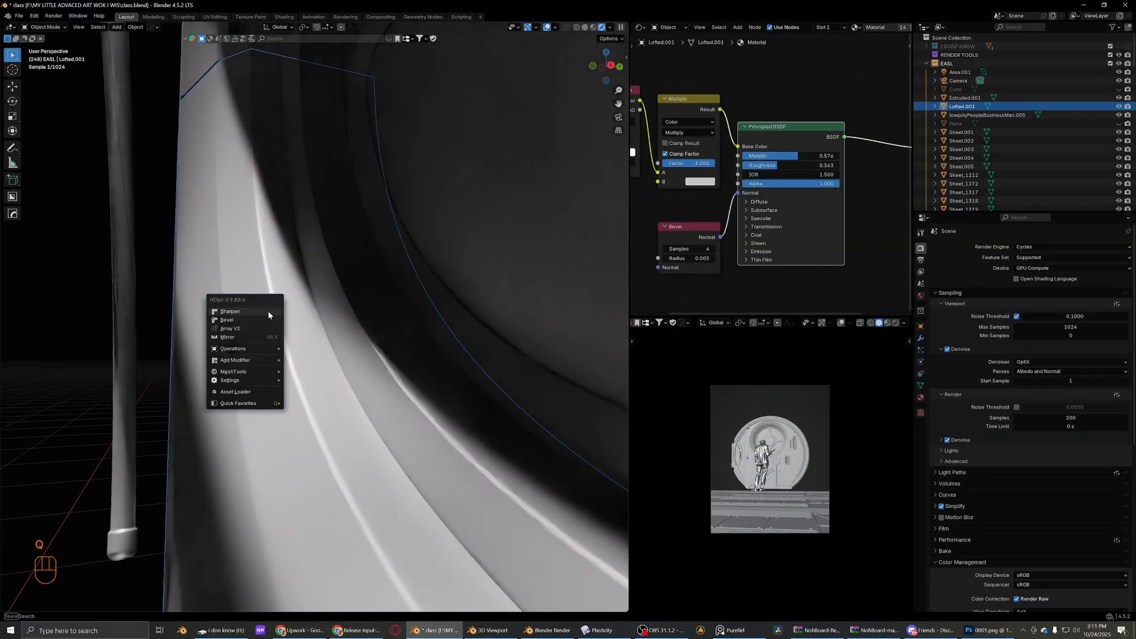
scroll(394, 244, "down", 3)
- Show the scene through the camera in a maximized viewport with the overlays turned off
key("KP_0")
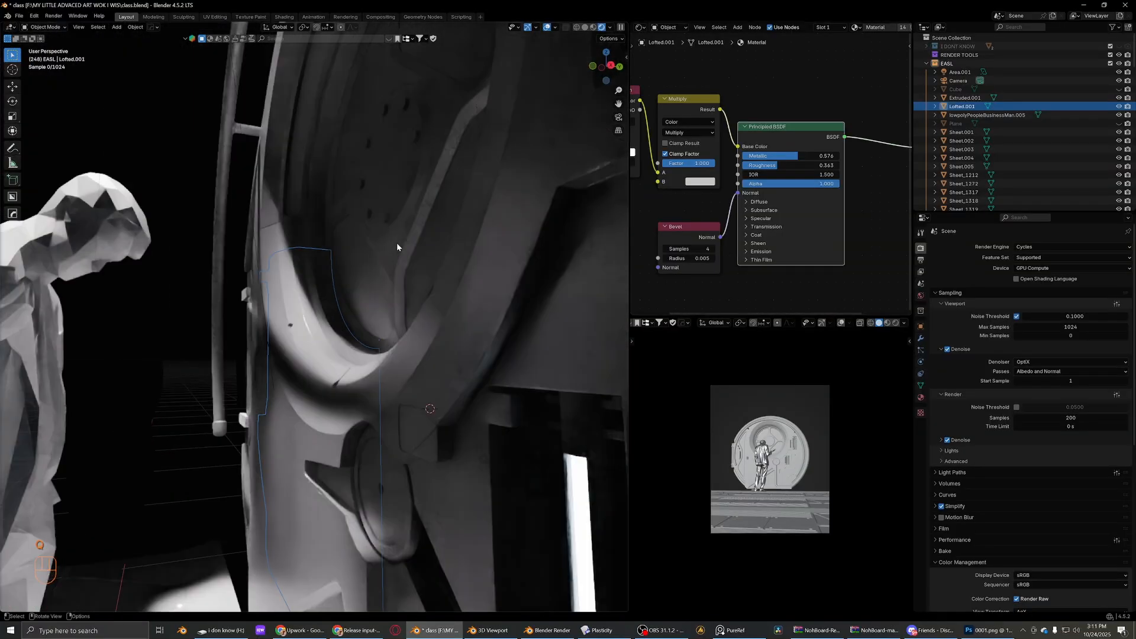
scroll(396, 247, "up", 3)
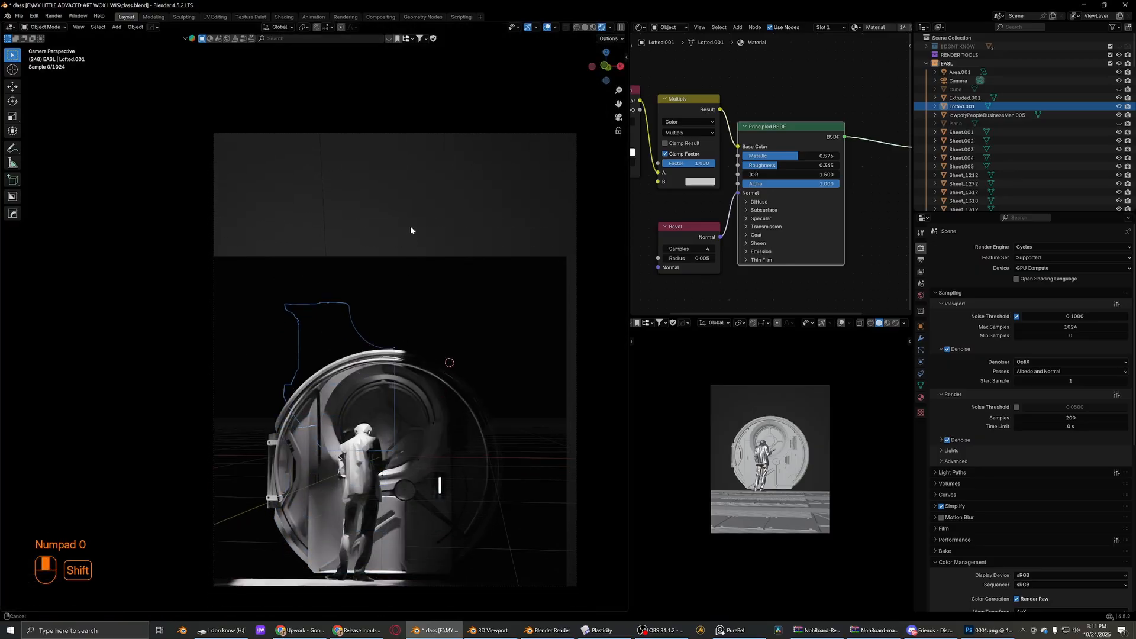
key("ctrl+space")
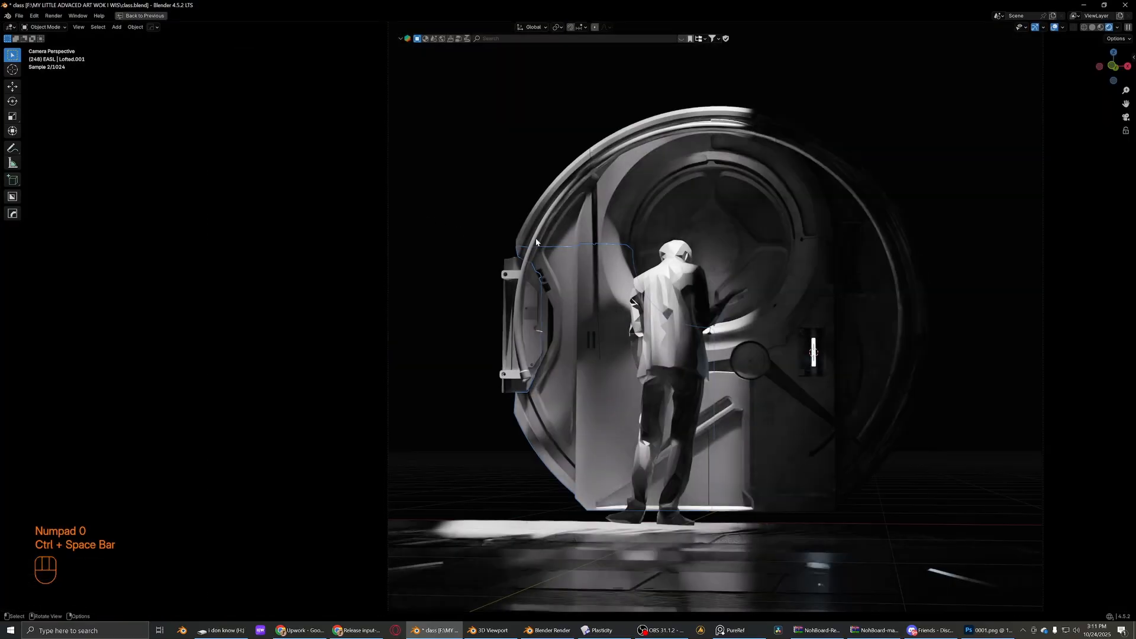
scroll(538, 243, "down", 1)
left_click_drag(585, 247, 517, 235)
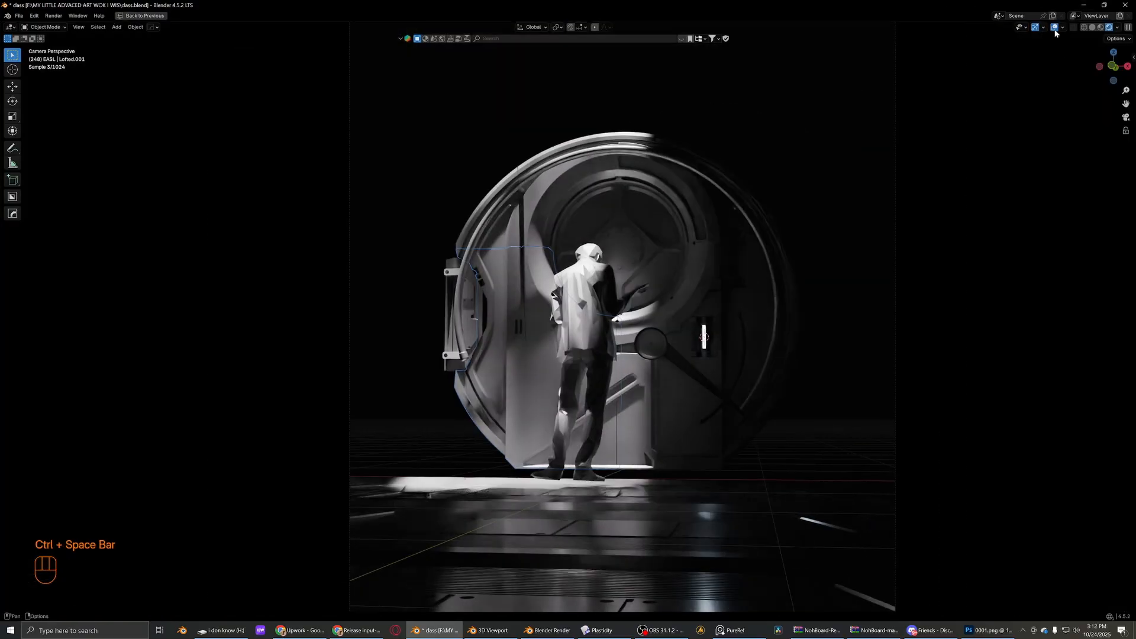
left_click(1055, 27)
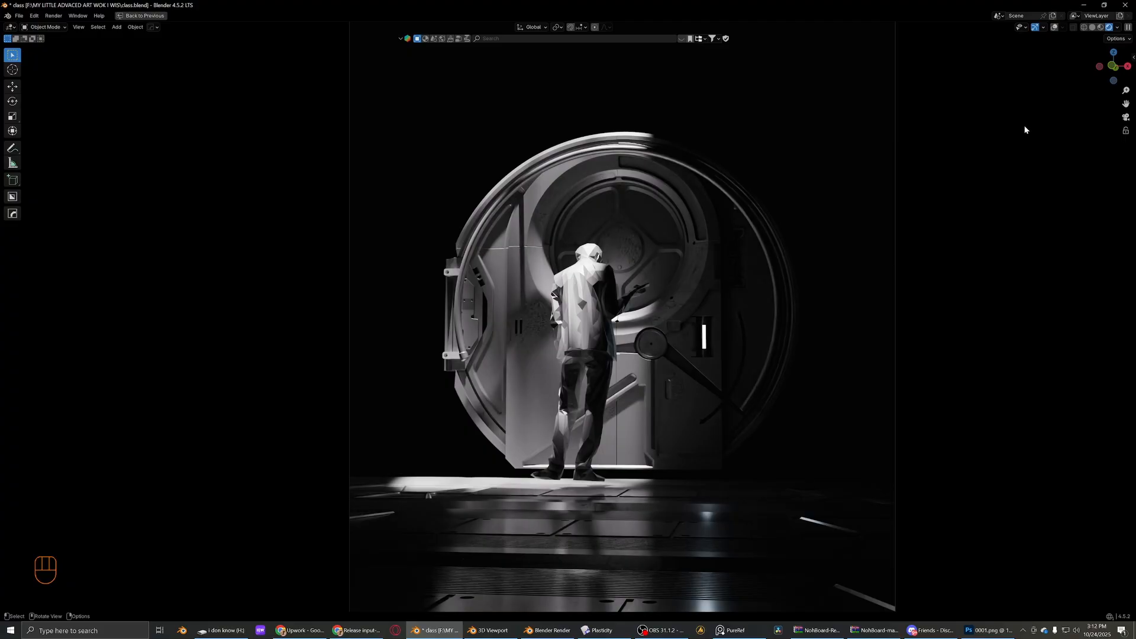
- Check the vault door's wireframe from the side, then set the viewport to solid shading and inspect the door's geometry
middle_click(805, 245)
left_click_drag(786, 245, 647, 298)
scroll(646, 298, "up", 3)
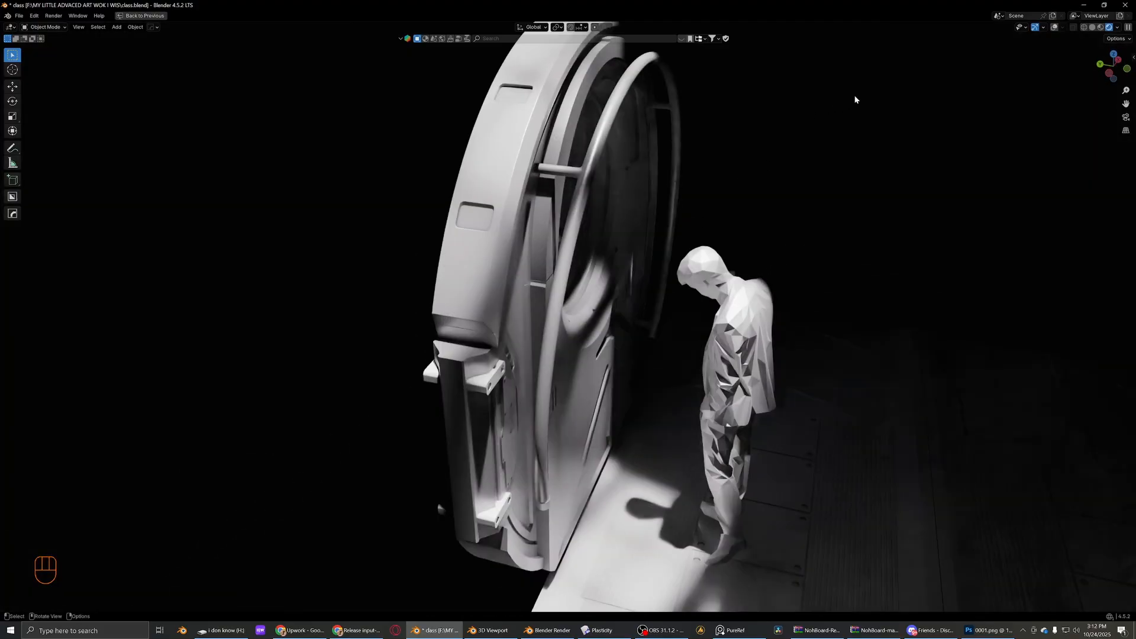
left_click(1094, 29)
mouse_move(847, 175)
left_mouse_down()
mouse_move(797, 178)
mouse_move(822, 172)
left_mouse_up()
key("alt+z")
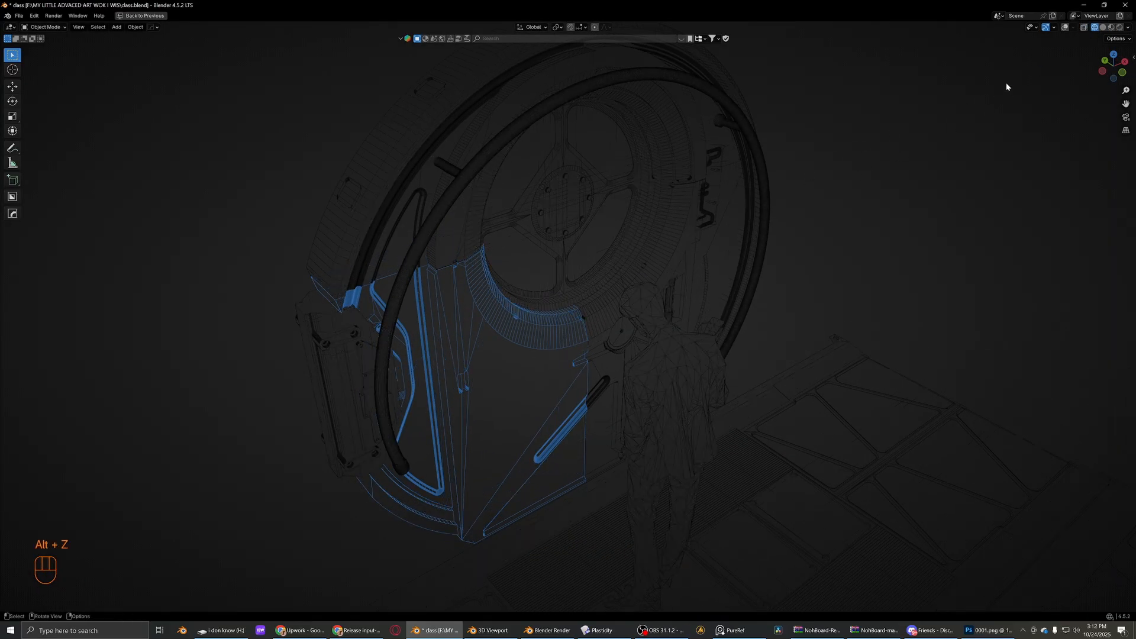
left_click(1103, 28)
scroll(971, 89, "down", 2)
mouse_move(1050, 81)
left_mouse_down()
mouse_move(942, 92)
mouse_move(900, 65)
left_mouse_up()
key("shift+e")
scroll(899, 65, "up", 4)
left_click_drag(828, 130, 639, 278)
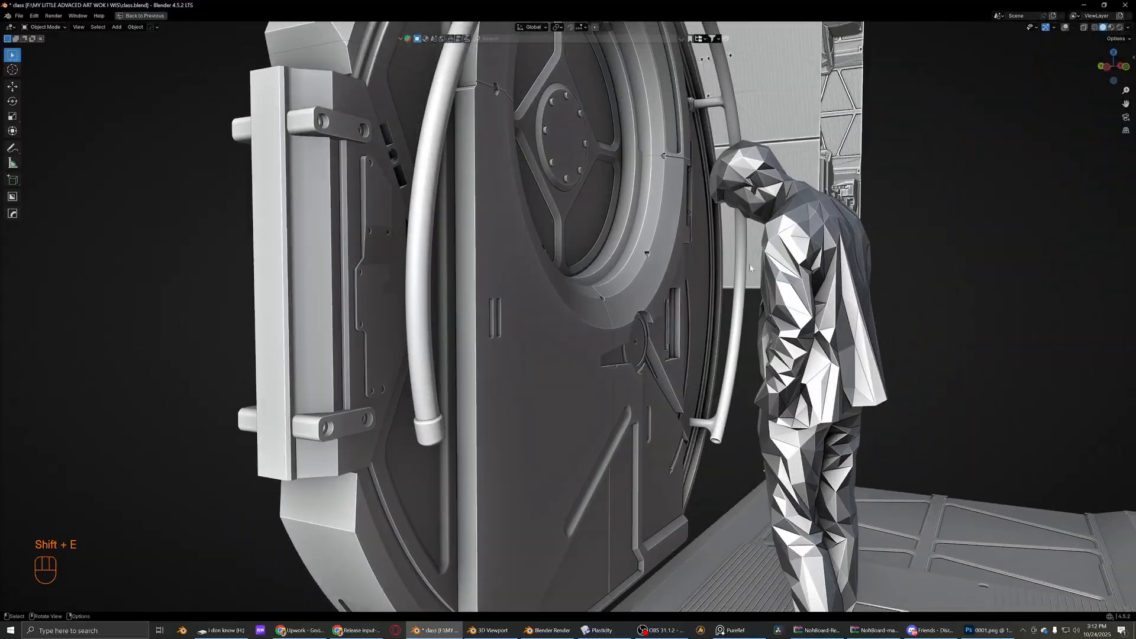
- Try moving several of the vault door's separate parts one by one
scroll(639, 279, "down", 4)
left_click(575, 321)
key("g")
right_click(548, 315)
left_click_drag(548, 315, 470, 338)
left_click(572, 218)
key("g")
key("g")
key("g")
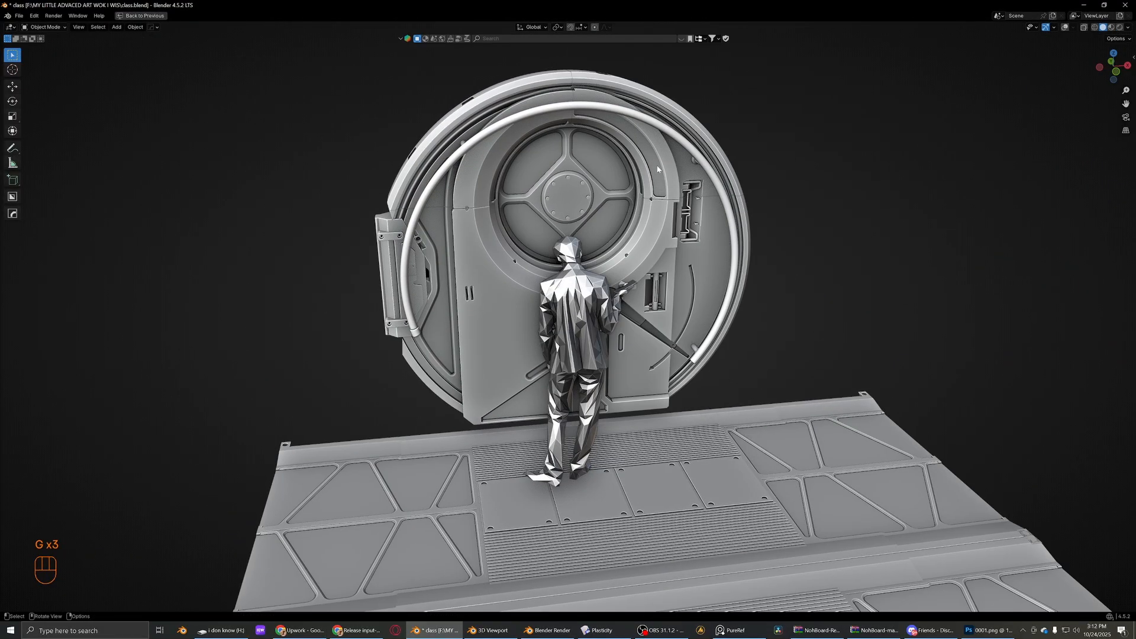
right_click(630, 167)
left_click(496, 117)
key("g")
right_click(429, 148)
- Inspect the repeated floor panels in front of the vault door from several angles, then restore the full workspace layout
left_click_drag(429, 148, 548, 155)
key("shift+e")
left_click_drag(711, 148, 627, 211)
scroll(603, 192, "down", 4)
scroll(694, 203, "up", 3)
left_click_drag(695, 204, 681, 228)
scroll(670, 233, "up", 1)
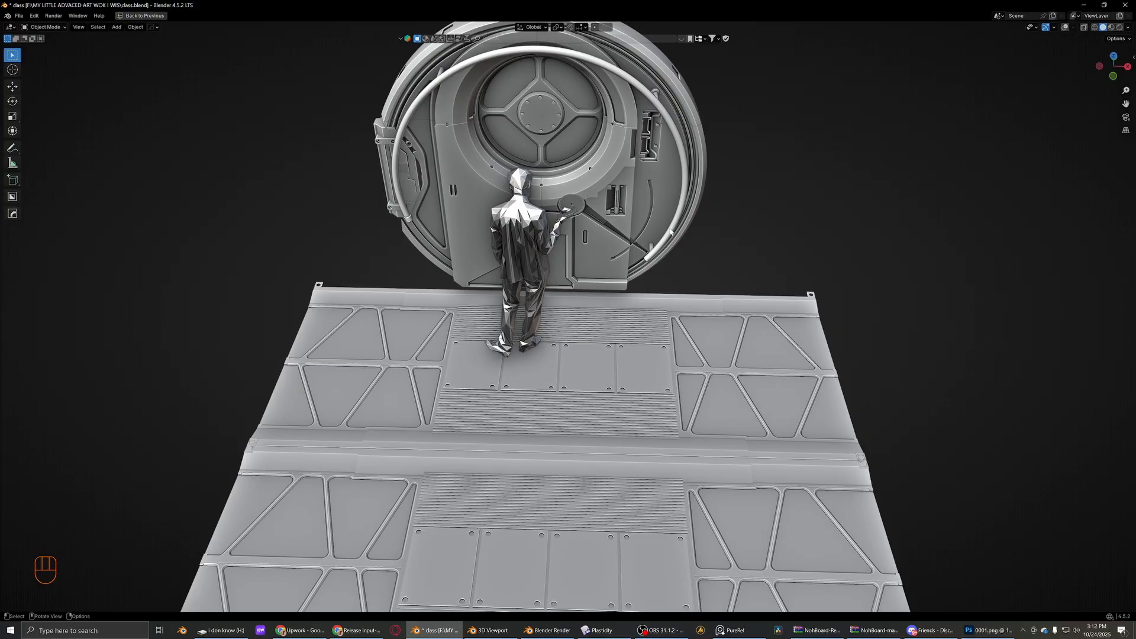
key("shift+e")
left_click_drag(744, 229, 708, 275)
scroll(651, 323, "up", 3)
key("shift+e")
left_click_drag(651, 331, 369, 308)
scroll(556, 278, "down", 4)
key("shift+e")
key("ctrl+space")
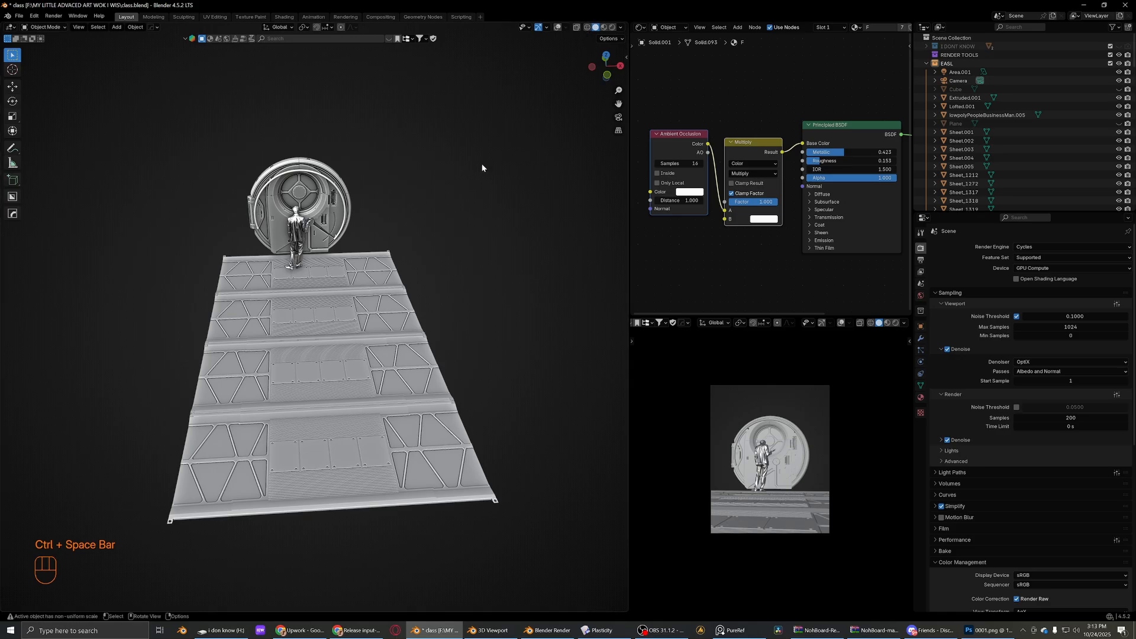
- Unhide all hidden objects and bring the separate set of panel structures away from the door into view
key("alt+h")
scroll(503, 189, "down", 13)
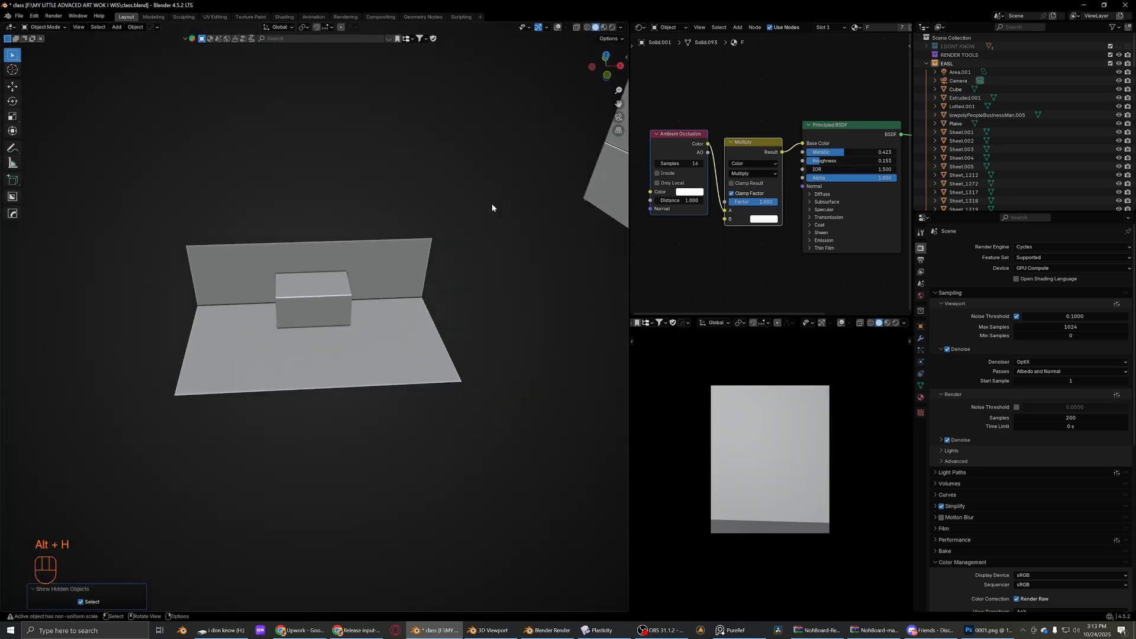
left_click_drag(527, 218, 310, 287)
scroll(309, 287, "up", 5)
scroll(326, 316, "up", 5)
left_click_drag(354, 324, 370, 398, "shift")
left_click_drag(370, 397, 350, 355)
scroll(392, 458, "up", 4)
- Hide the object obstructing the panel structures and inspect the trusses and rails up close
left_click(257, 475)
key("h")
scroll(332, 367, "up", 4)
left_click_drag(190, 414, 249, 368)
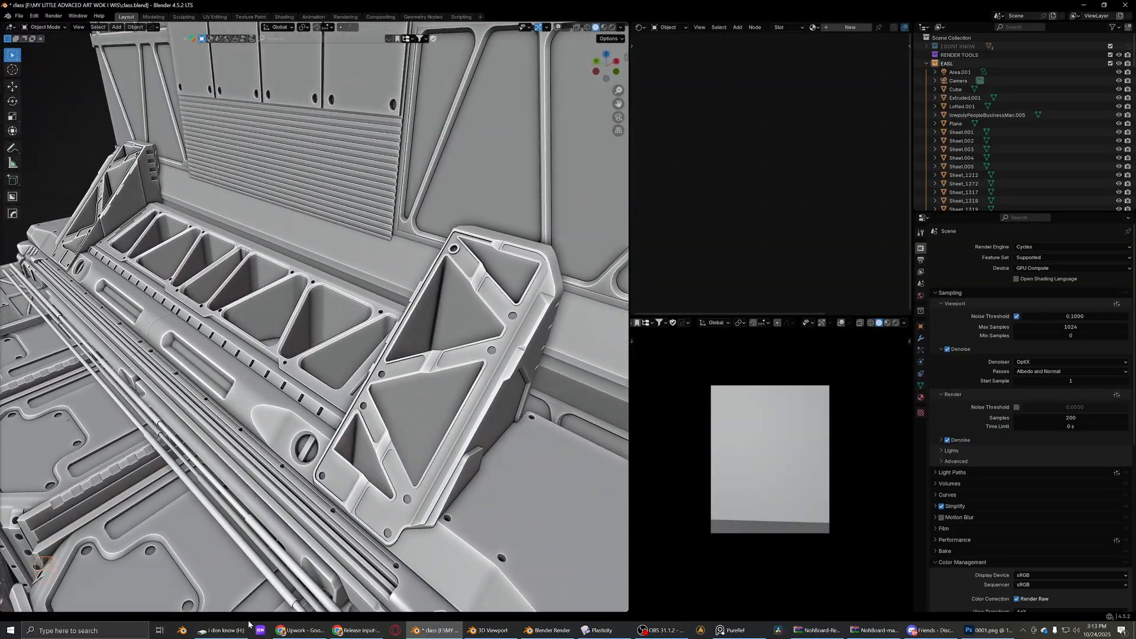
- Open the FCA image from drive H: in the photo viewer and enlarge it to the full screen
left_click(222, 630)
double_click(854, 312)
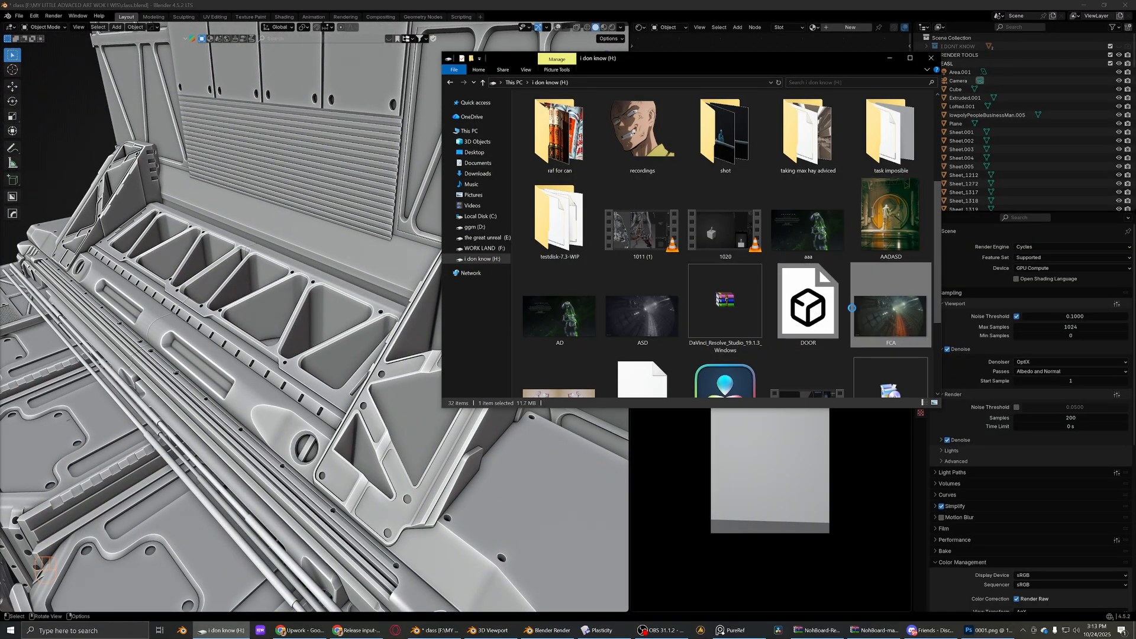
left_click(918, 112)
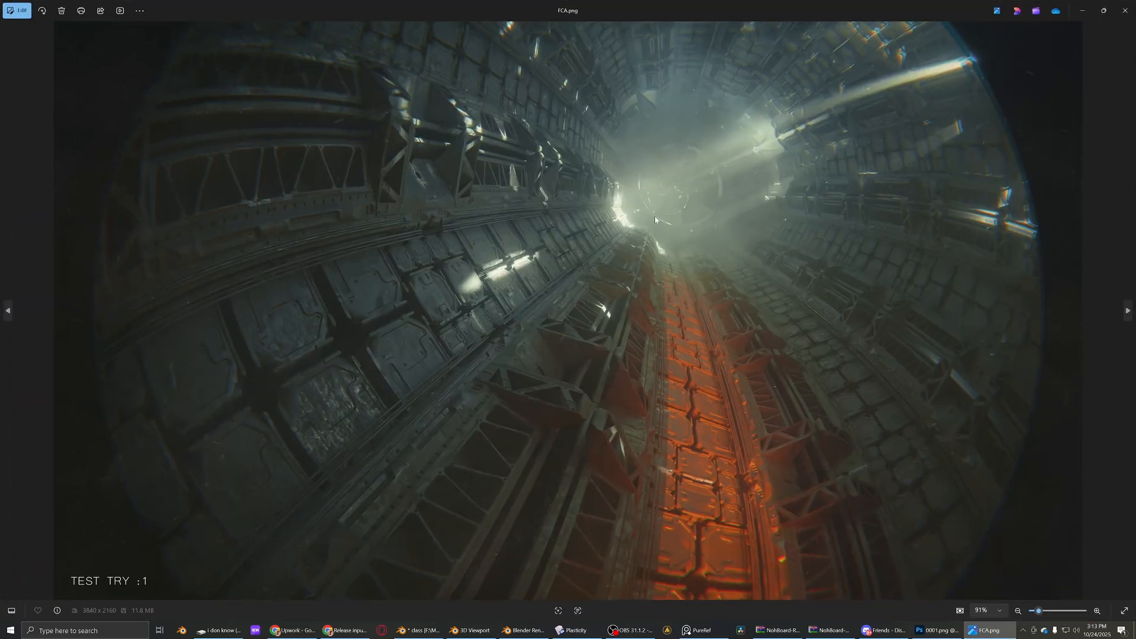
- Examine the enlarged FCA render up close, covering the orange-lit floor panels, the side trusses and the round door at the tunnel's far end
scroll(462, 286, "up", 6)
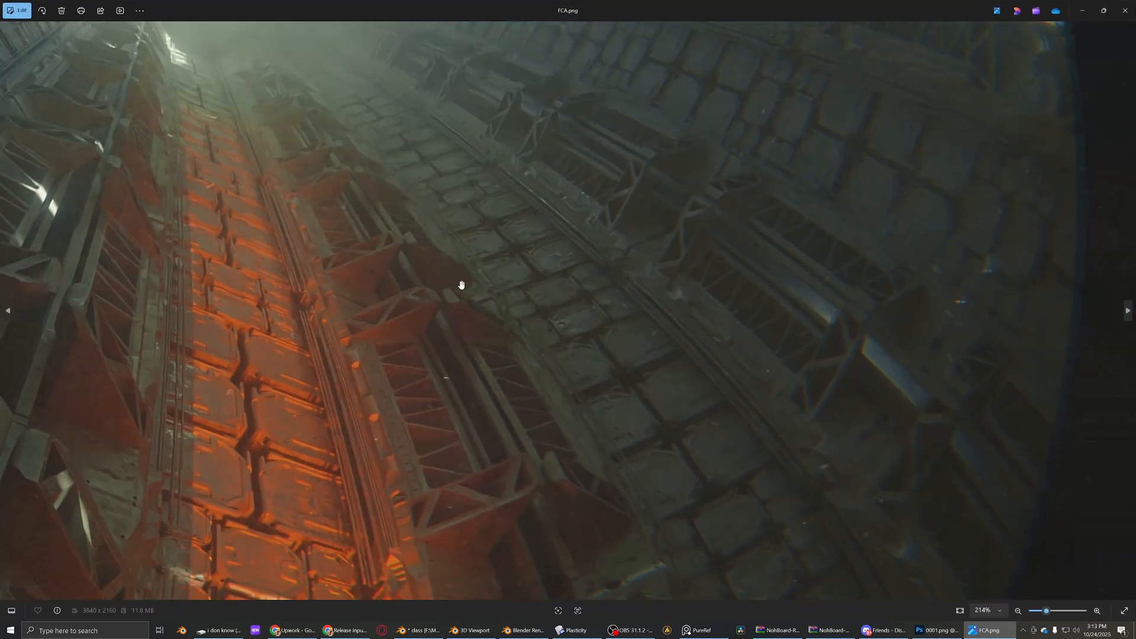
left_click_drag(462, 285, 438, 171)
left_click_drag(525, 221, 852, 253)
scroll(497, 261, "up", 2)
left_click_drag(497, 261, 680, 432)
scroll(710, 311, "down", 5)
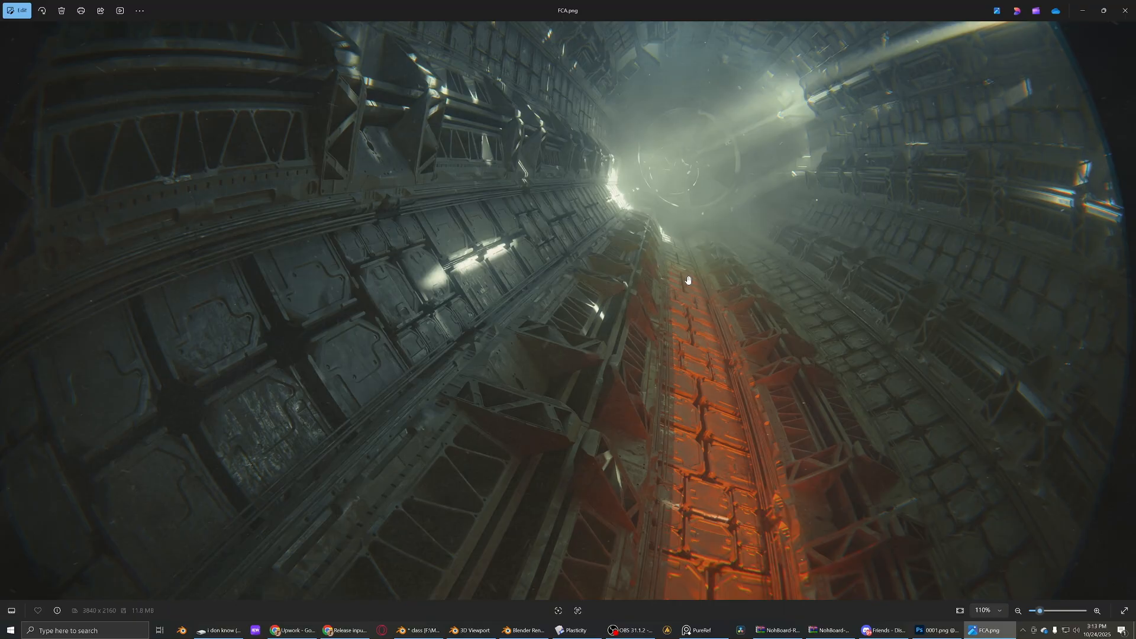
scroll(688, 280, "up", 4)
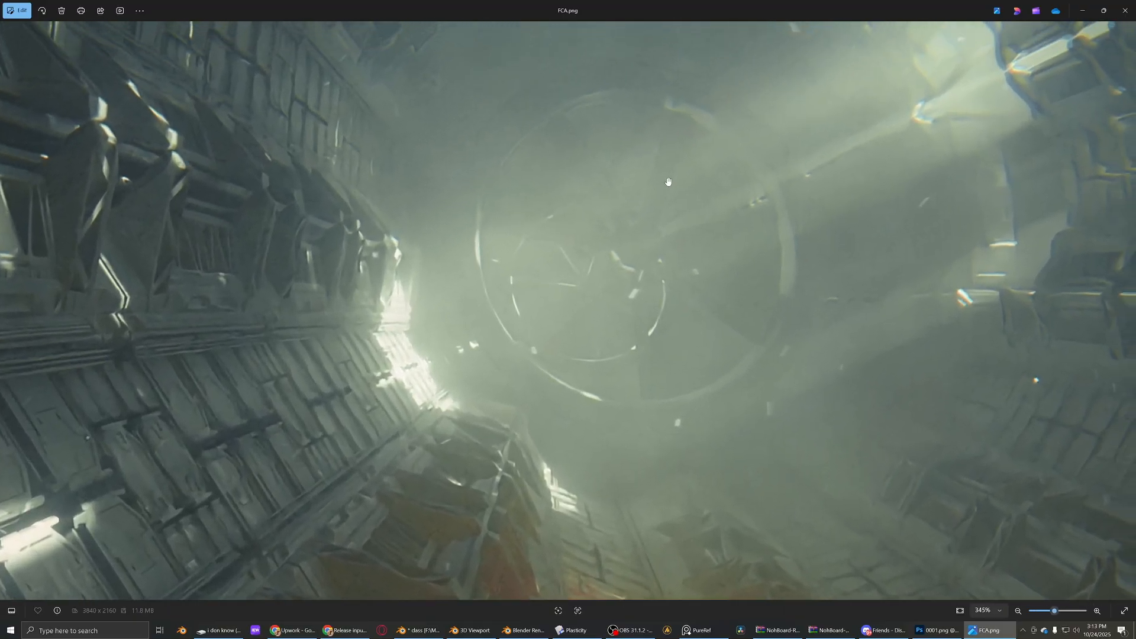
scroll(669, 182, "down", 4)
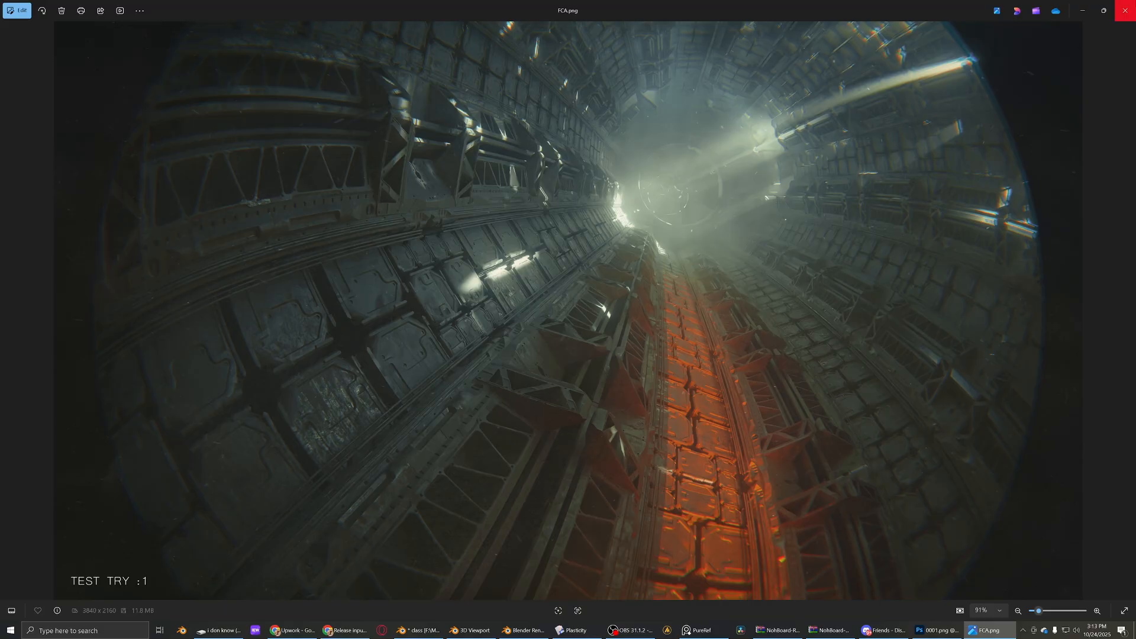
- Close the FCA image and switch to OBS
left_click(1125, 10)
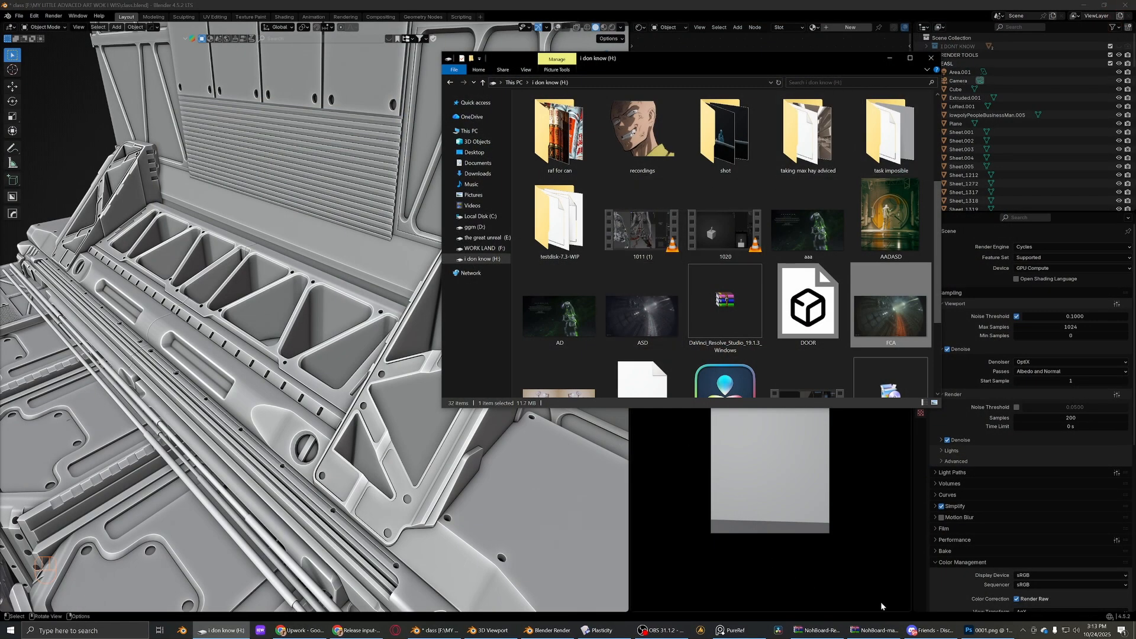
mouse_move(663, 637)
left_click(663, 598)
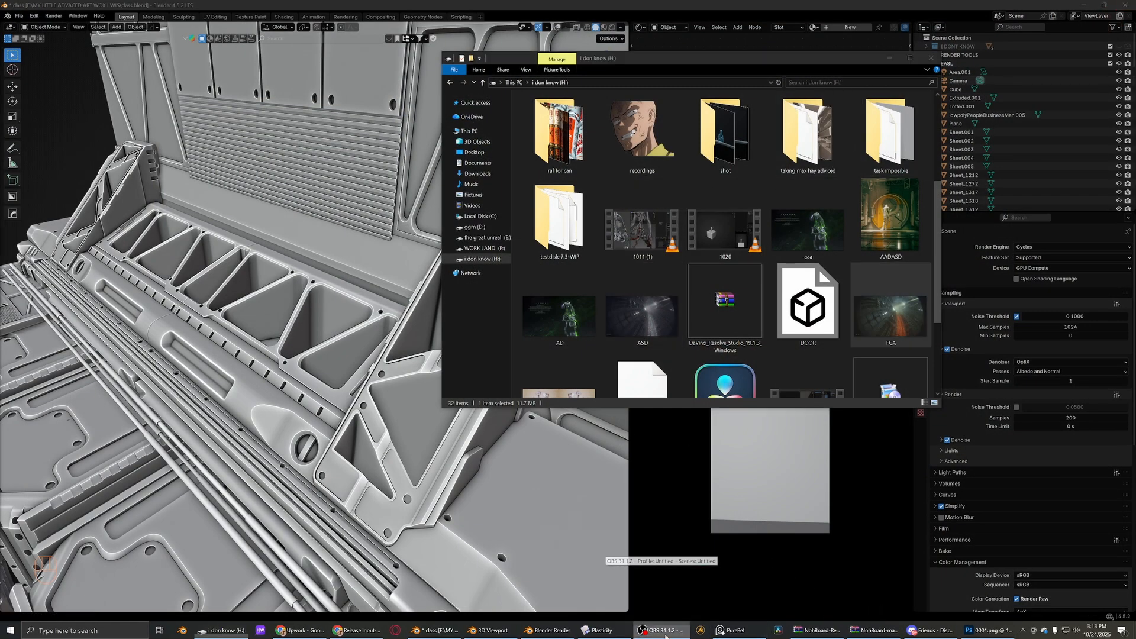